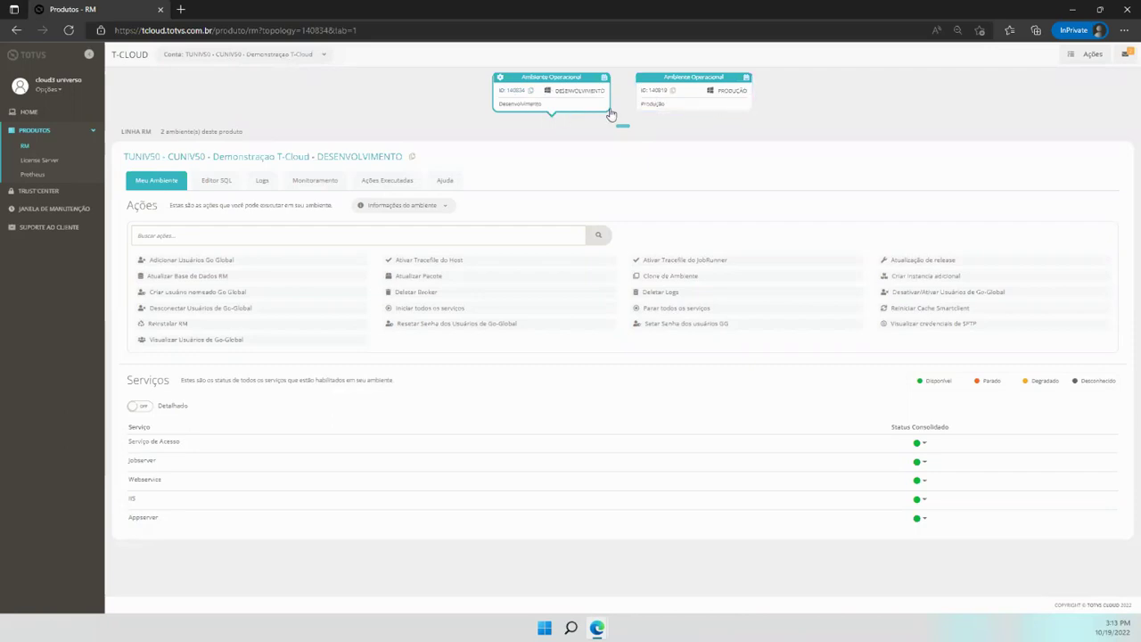
Open environment 140834 and show its Serviços statuses in Detalhado mode by Instância Principal
{"action": "double_click", "coordinate": [515, 91]}
{"action": "left_click", "coordinate": [139, 406]}
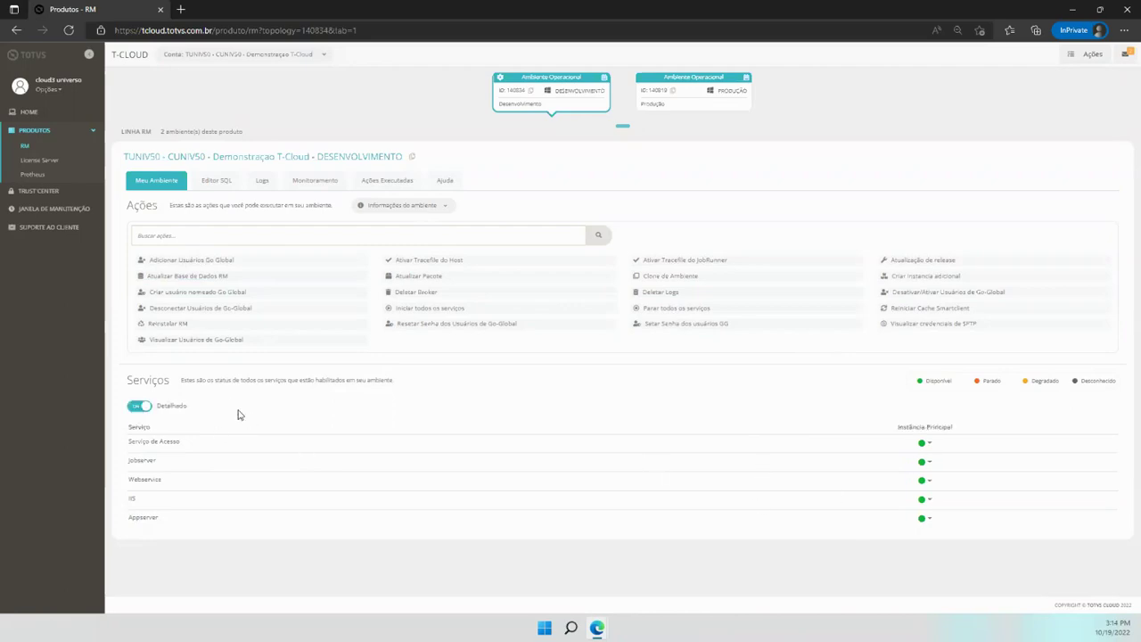
Expand the environment information URLs, then go to the Editor SQL tab
{"action": "left_click", "coordinate": [445, 208]}
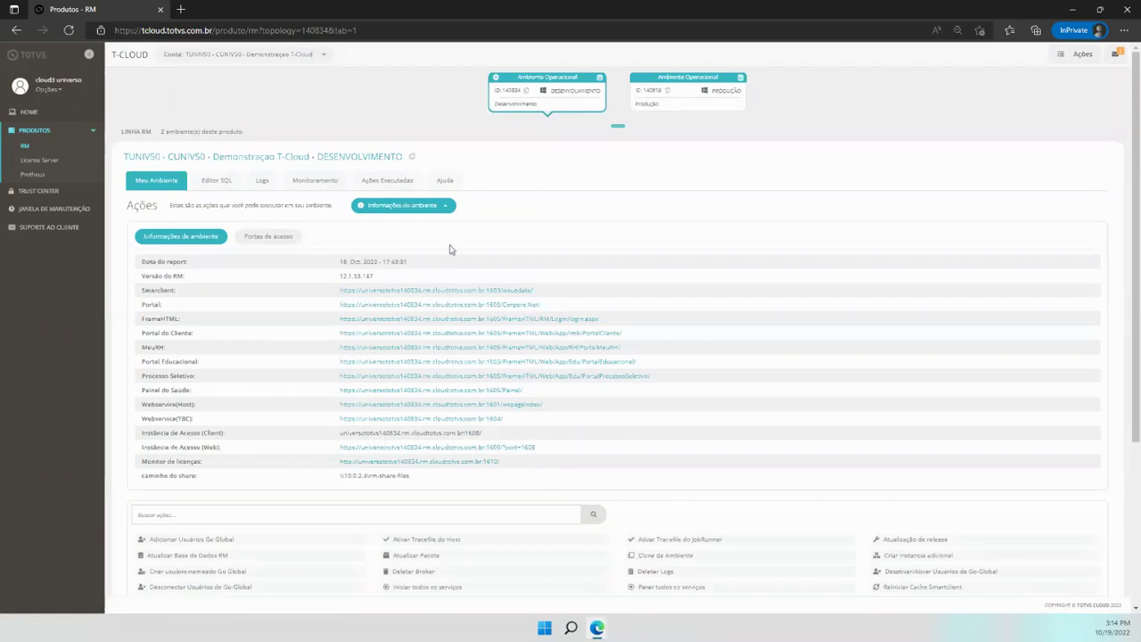
{"action": "left_click", "coordinate": [222, 183]}
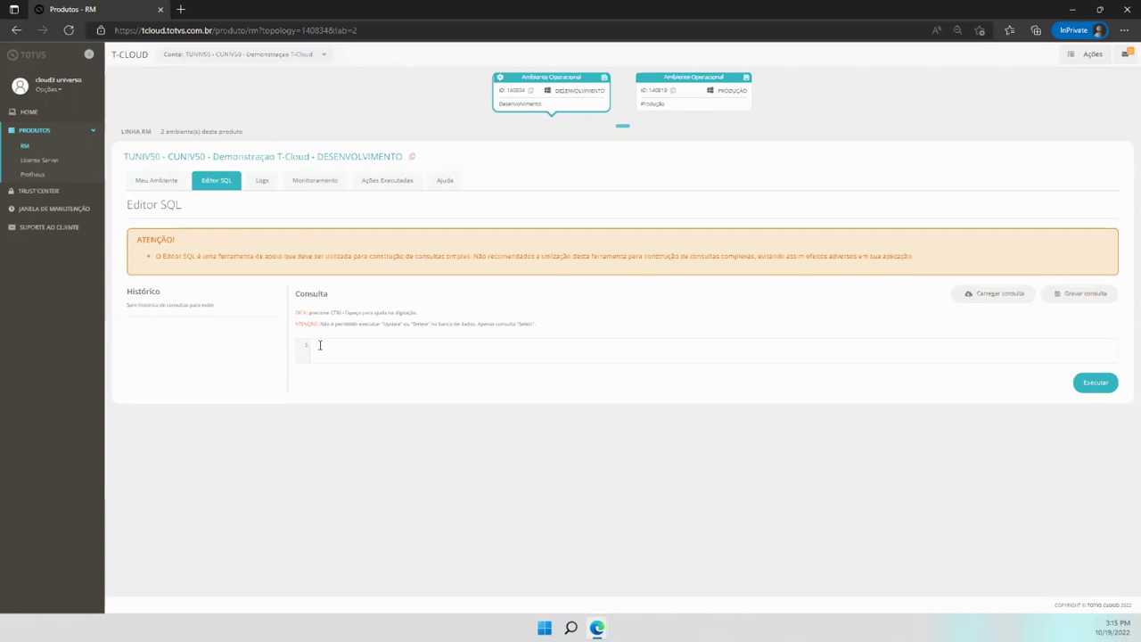
Place the caret in the SQL query editor, then move to the Logs tab
{"action": "left_click", "coordinate": [329, 350]}
{"action": "left_click", "coordinate": [261, 185]}
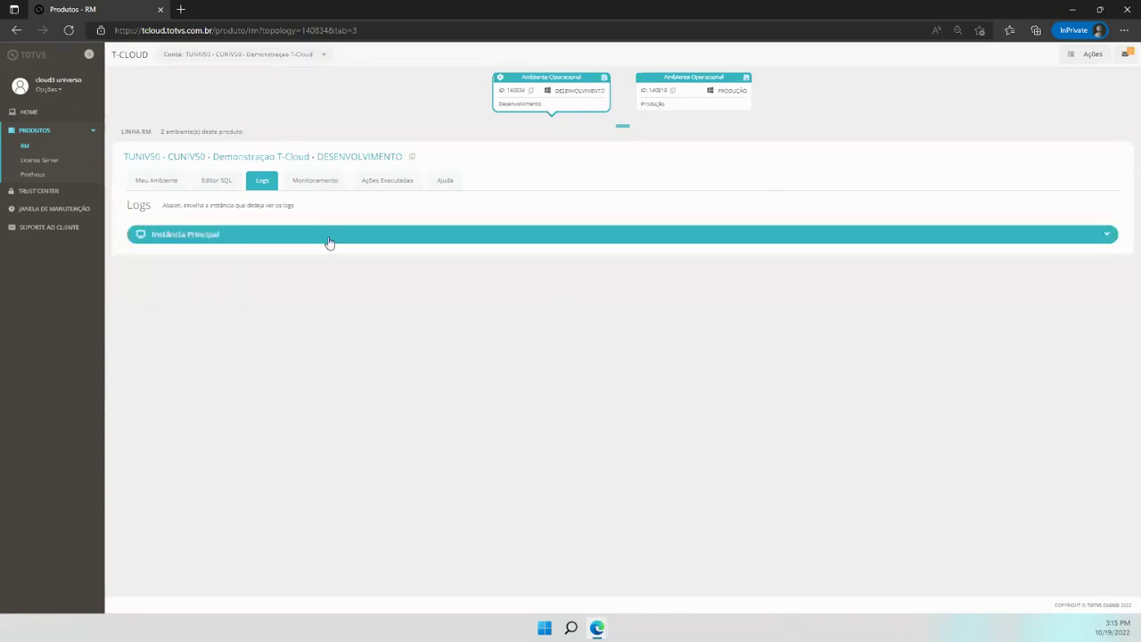
List Instância Principal's log files, then go to the Monitoramento page
{"action": "left_click", "coordinate": [329, 239]}
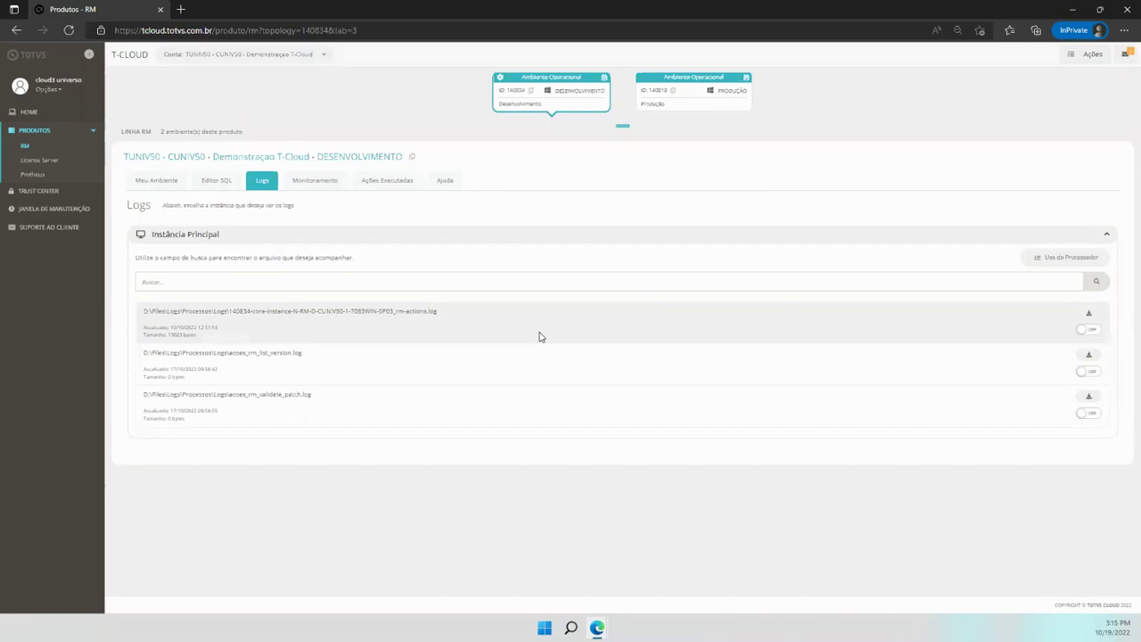
{"action": "left_click", "coordinate": [304, 186]}
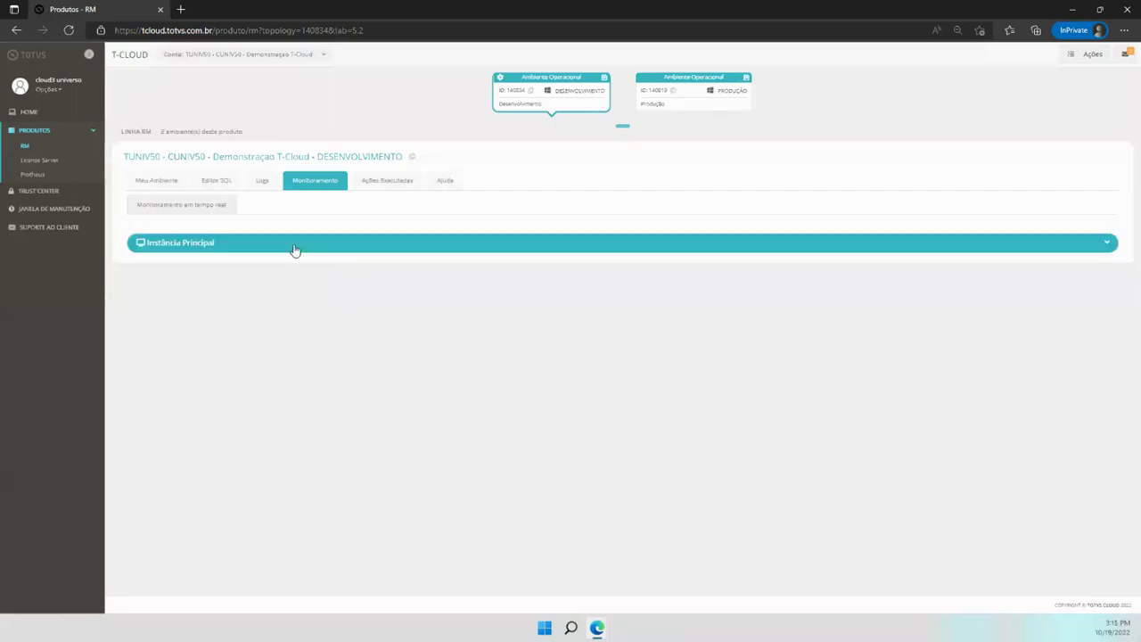
Expand Instância Principal's real-time CPU, memory, network and disk panels, then go to Ações Executadas
{"action": "left_click", "coordinate": [295, 250]}
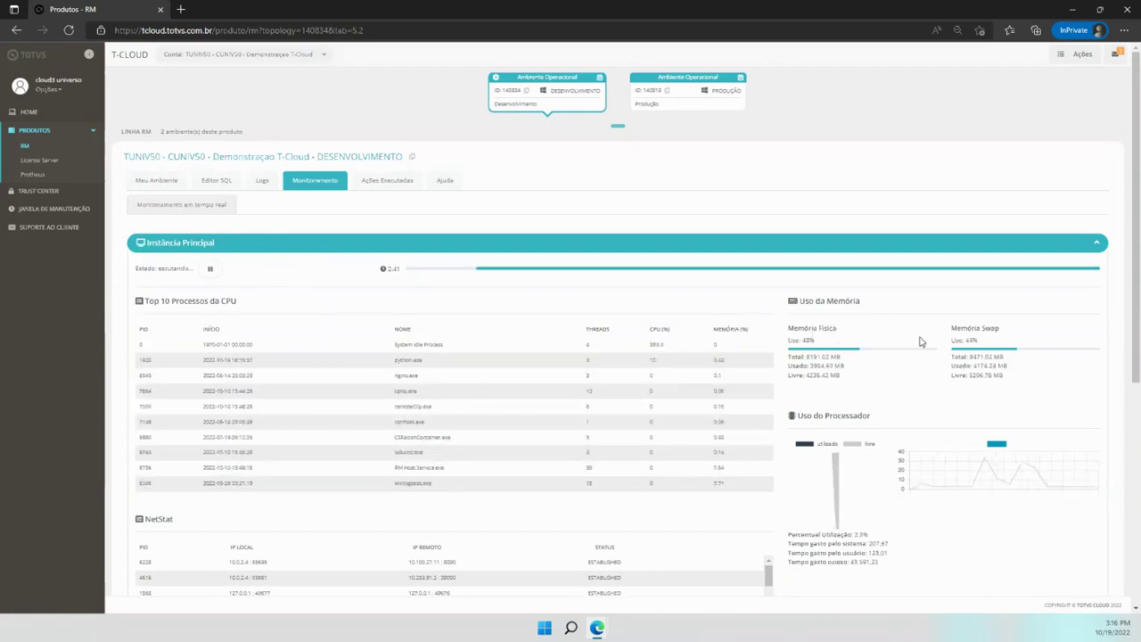
{"action": "scroll", "coordinate": [872, 400], "scroll_direction": "down", "scroll_amount": 1}
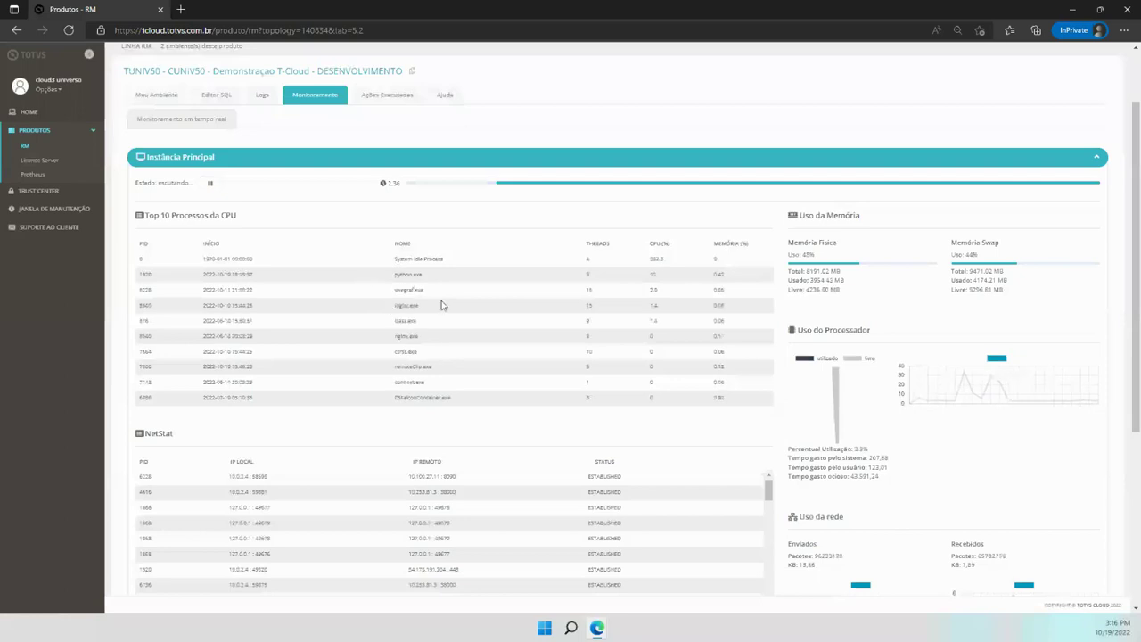
{"action": "scroll", "coordinate": [421, 448], "scroll_direction": "down", "scroll_amount": 2}
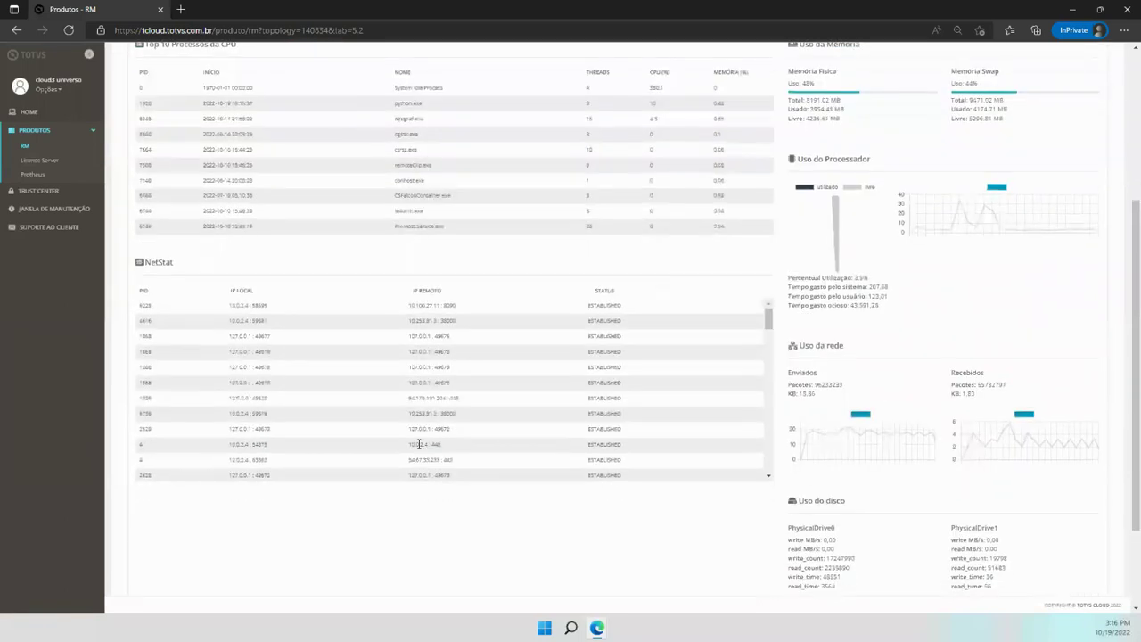
{"action": "scroll", "coordinate": [419, 448], "scroll_direction": "up", "scroll_amount": 3}
{"action": "scroll", "coordinate": [419, 446], "scroll_direction": "down", "scroll_amount": 2}
{"action": "scroll", "coordinate": [419, 444], "scroll_direction": "up", "scroll_amount": 2}
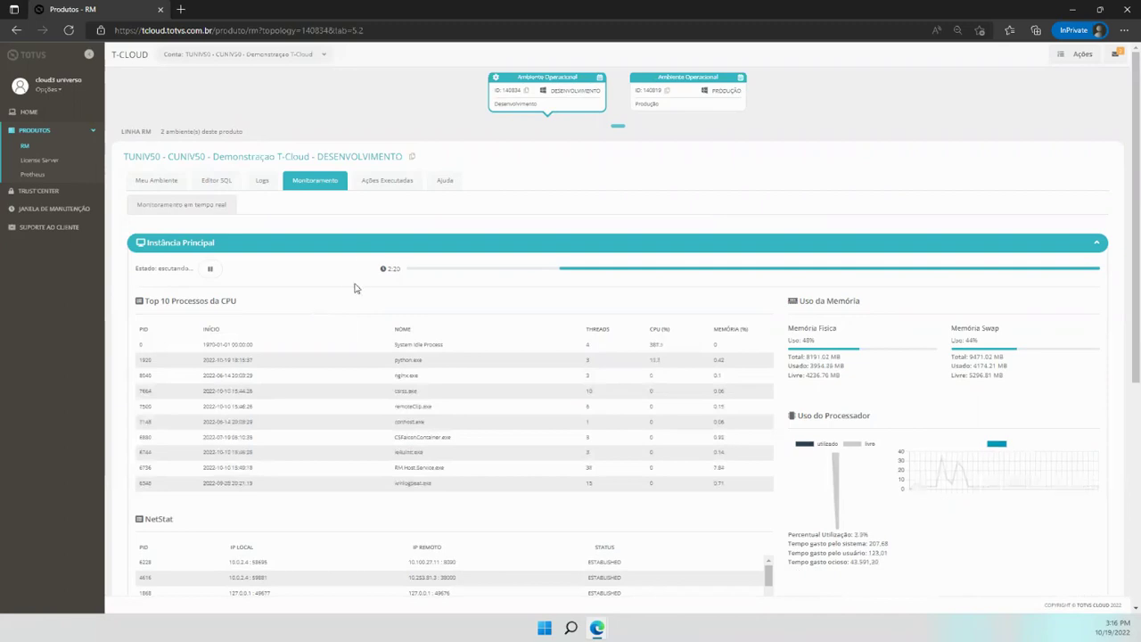
{"action": "left_click", "coordinate": [392, 182]}
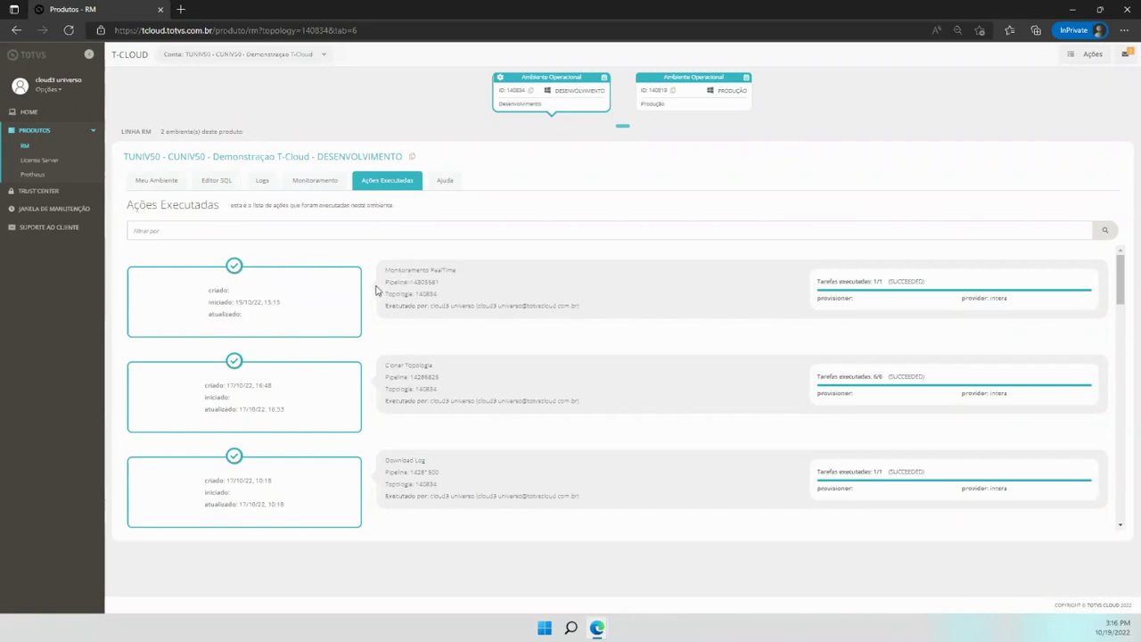
Highlight the first executed action's pipeline number
{"action": "left_click", "coordinate": [159, 182]}
{"action": "left_click_drag", "start_coordinate": [386, 285], "coordinate": [443, 288]}
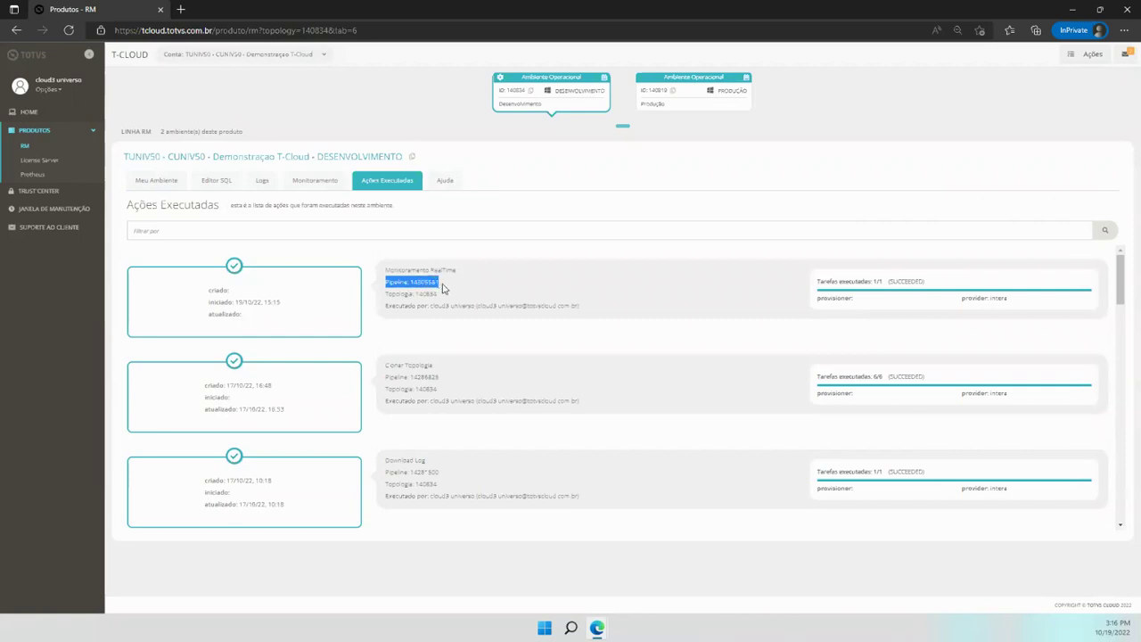
{"action": "left_click", "coordinate": [442, 287]}
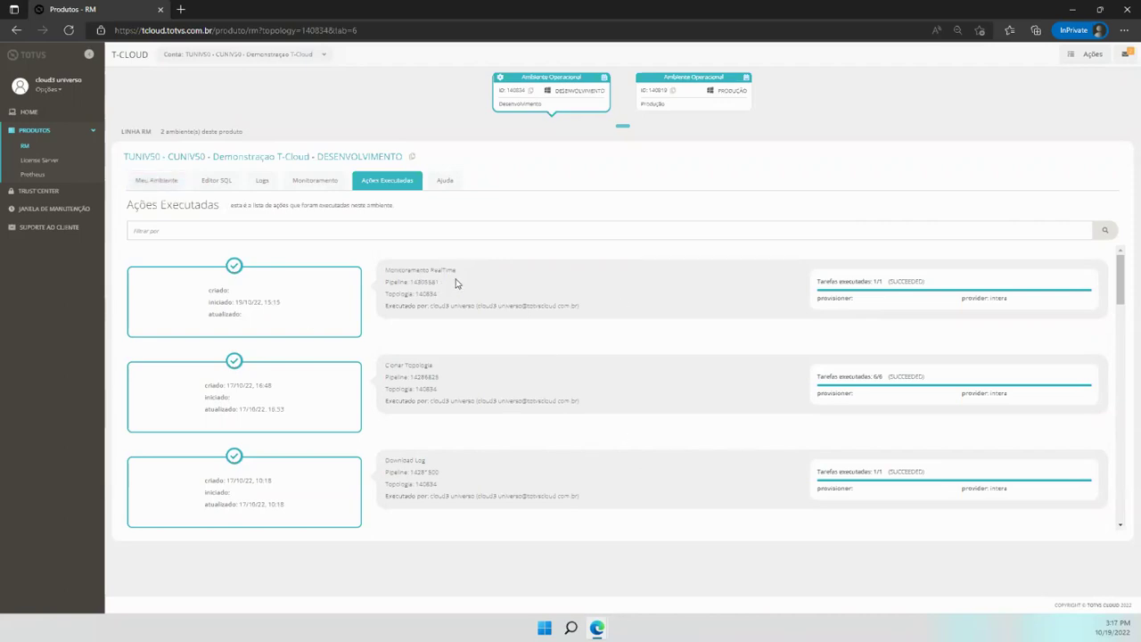
Highlight the first action's start date, name Monitoramento RealTime, topology 140834 and executor, then open Ajuda
{"action": "left_click_drag", "start_coordinate": [279, 303], "coordinate": [236, 302]}
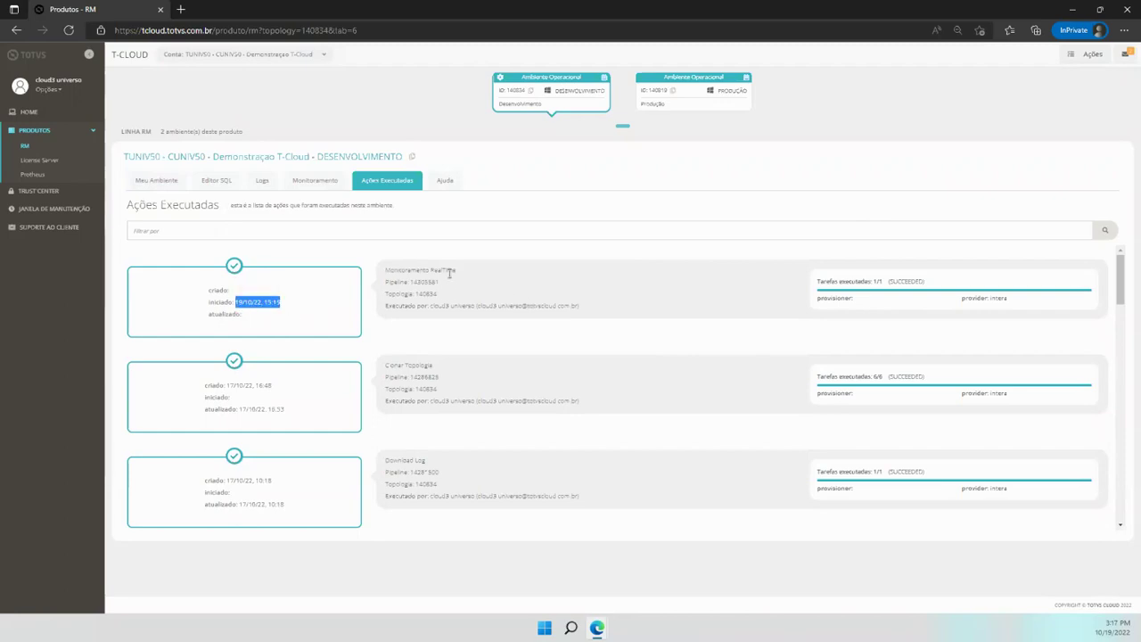
{"action": "left_click_drag", "start_coordinate": [457, 271], "coordinate": [383, 279]}
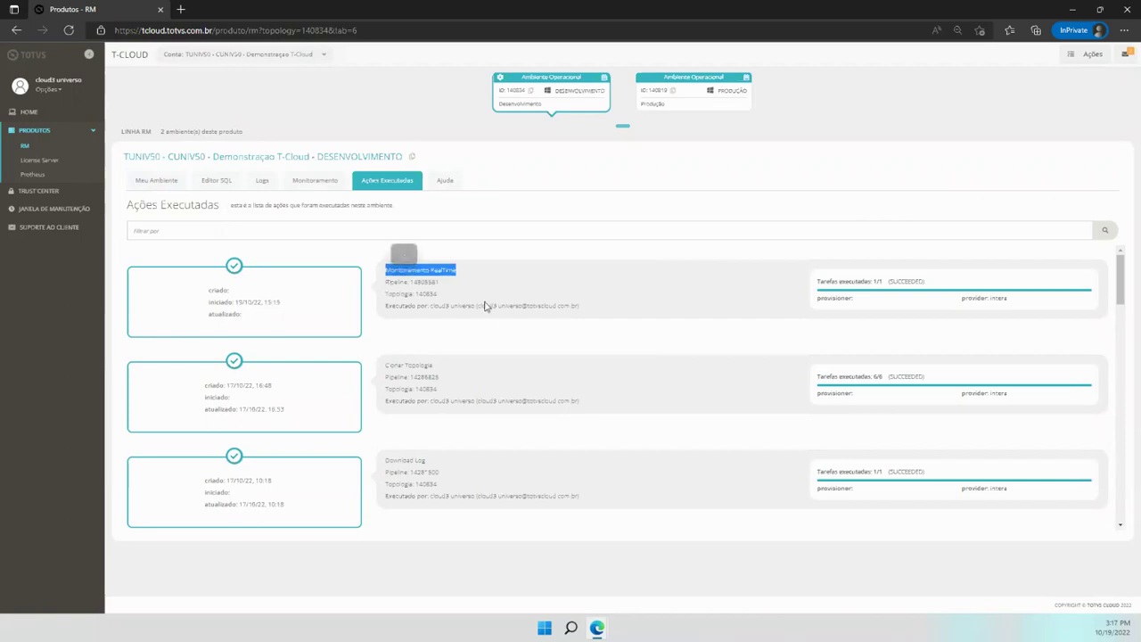
{"action": "left_click_drag", "start_coordinate": [439, 297], "coordinate": [415, 295]}
{"action": "left_click_drag", "start_coordinate": [580, 307], "coordinate": [431, 308]}
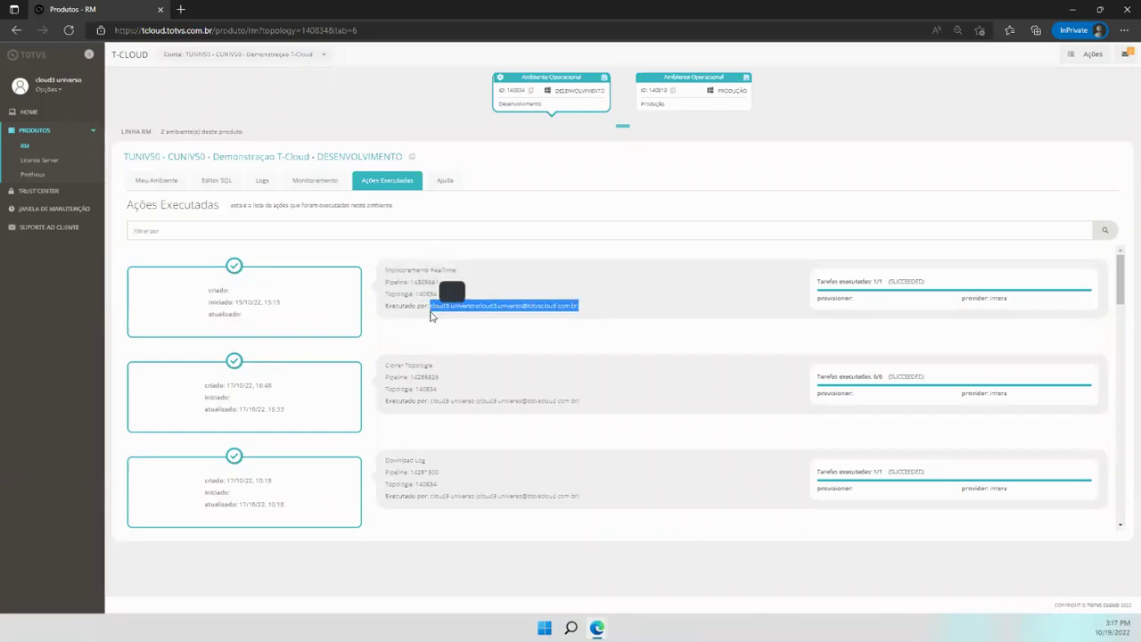
{"action": "left_click", "coordinate": [595, 315]}
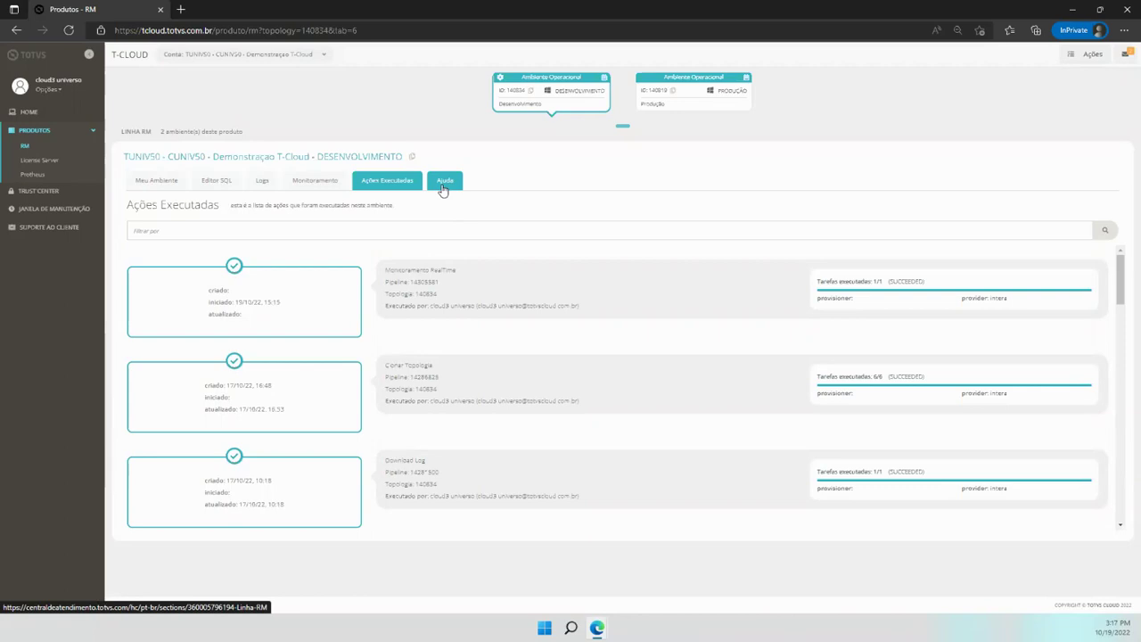
{"action": "left_click", "coordinate": [444, 183]}
Browse the Linha RM Cloud articles like Consulta SQL and Credenciais SFTP, then close the help tab
{"action": "key", "text": "ctrl+shift+Tab"}
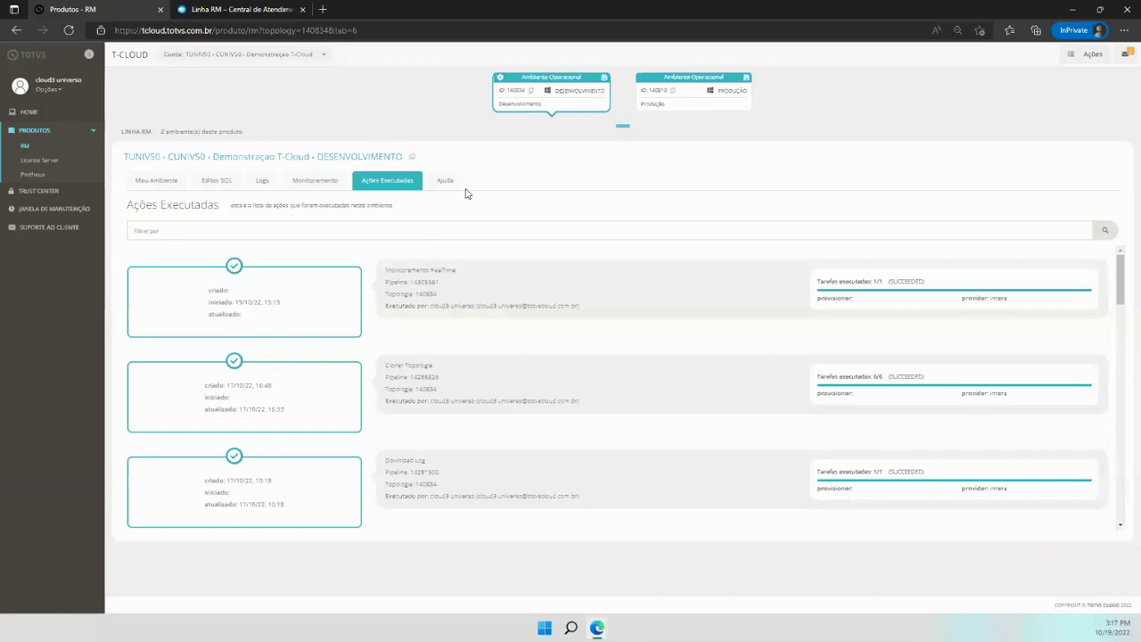
{"action": "left_click", "coordinate": [248, 9]}
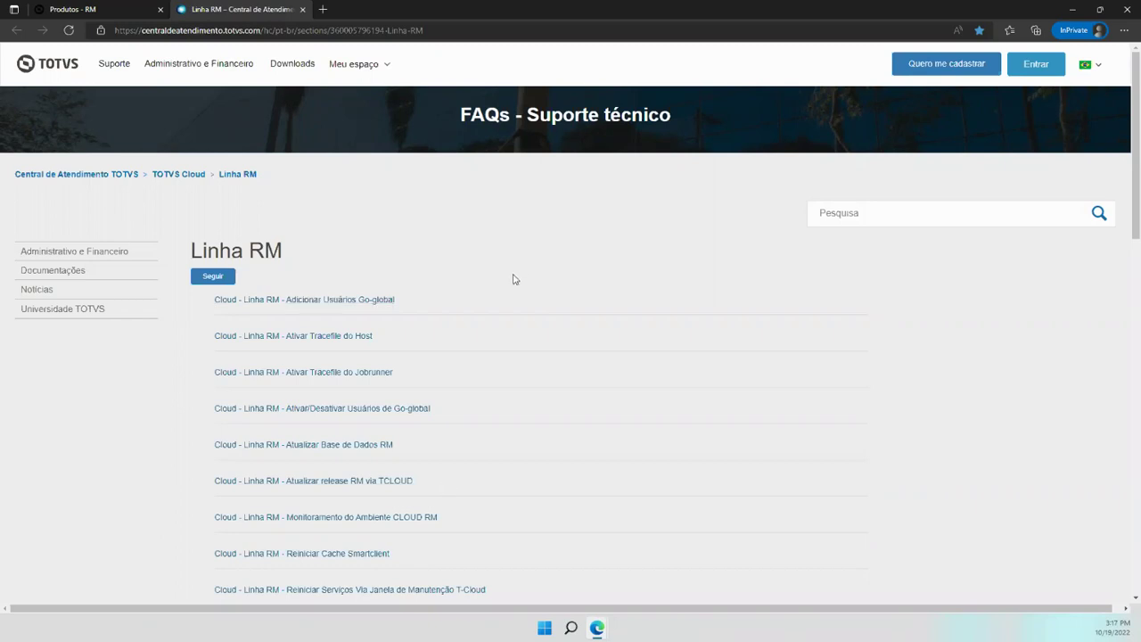
{"action": "scroll", "coordinate": [513, 279], "scroll_direction": "down", "scroll_amount": 12}
{"action": "scroll", "coordinate": [513, 286], "scroll_direction": "down", "scroll_amount": 3}
{"action": "scroll", "coordinate": [513, 295], "scroll_direction": "up", "scroll_amount": 7}
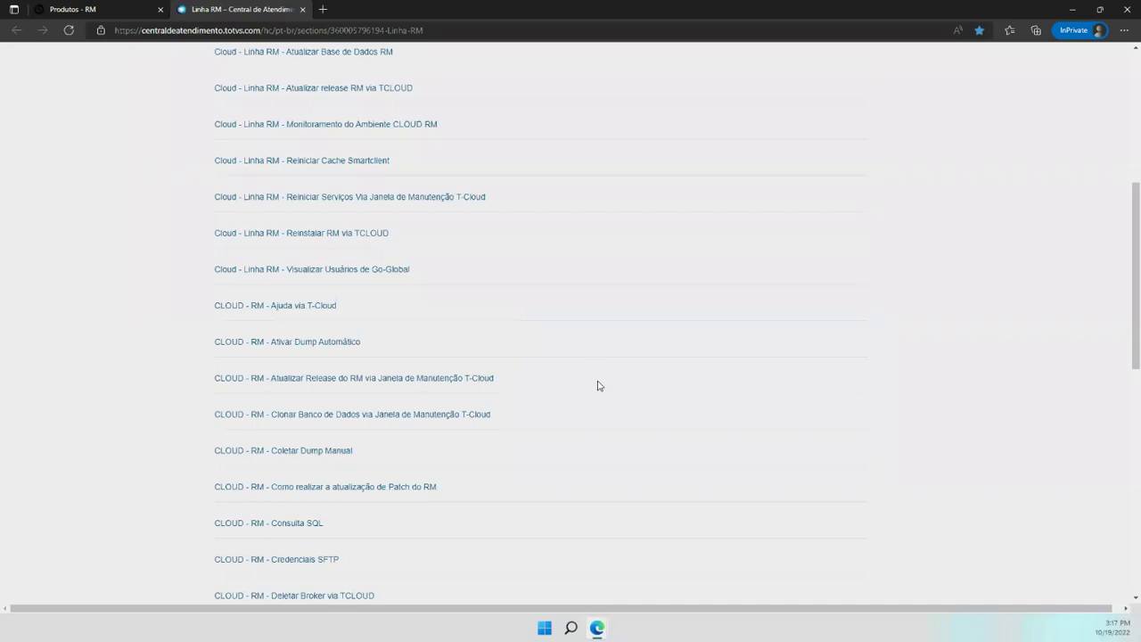
{"action": "scroll", "coordinate": [575, 294], "scroll_direction": "up", "scroll_amount": 3}
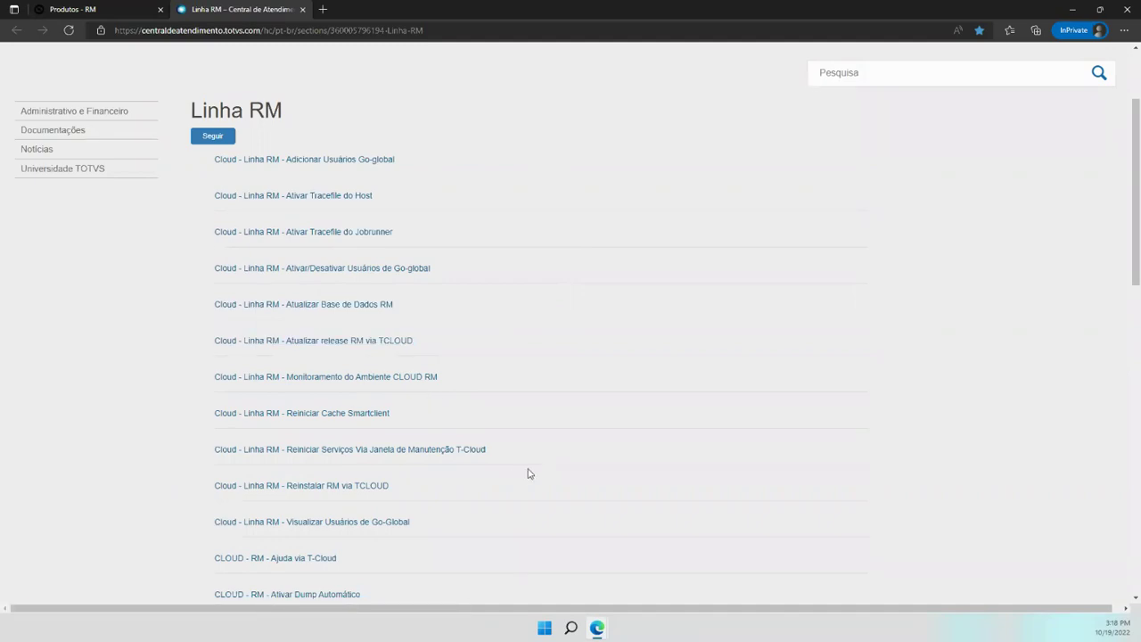
{"action": "scroll", "coordinate": [512, 471], "scroll_direction": "down", "scroll_amount": 2}
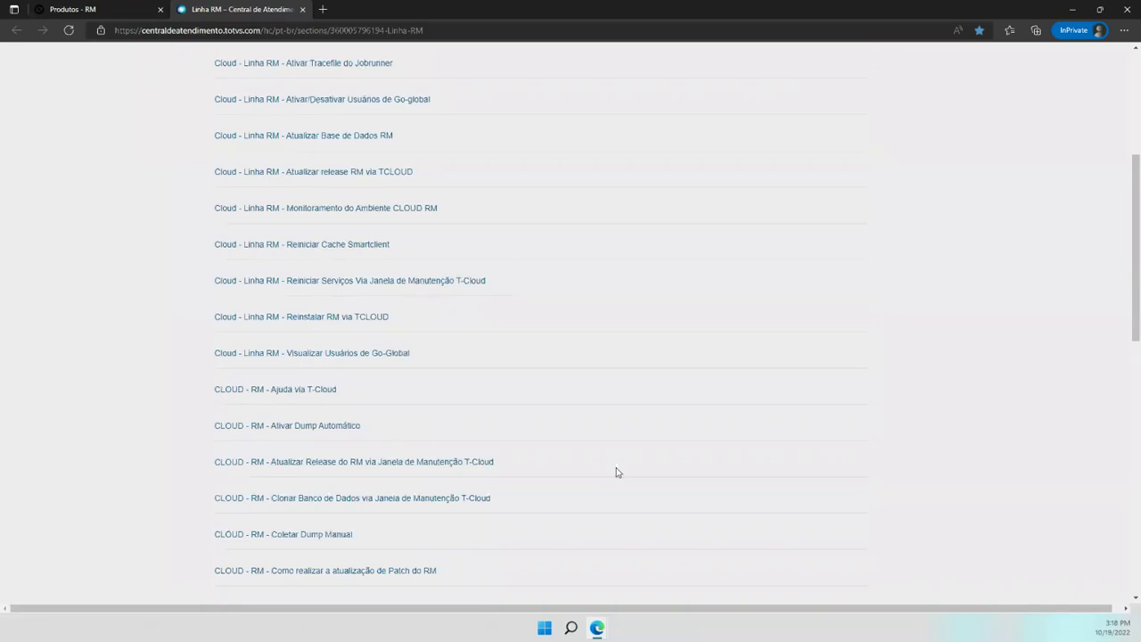
{"action": "scroll", "coordinate": [613, 473], "scroll_direction": "down", "scroll_amount": 2}
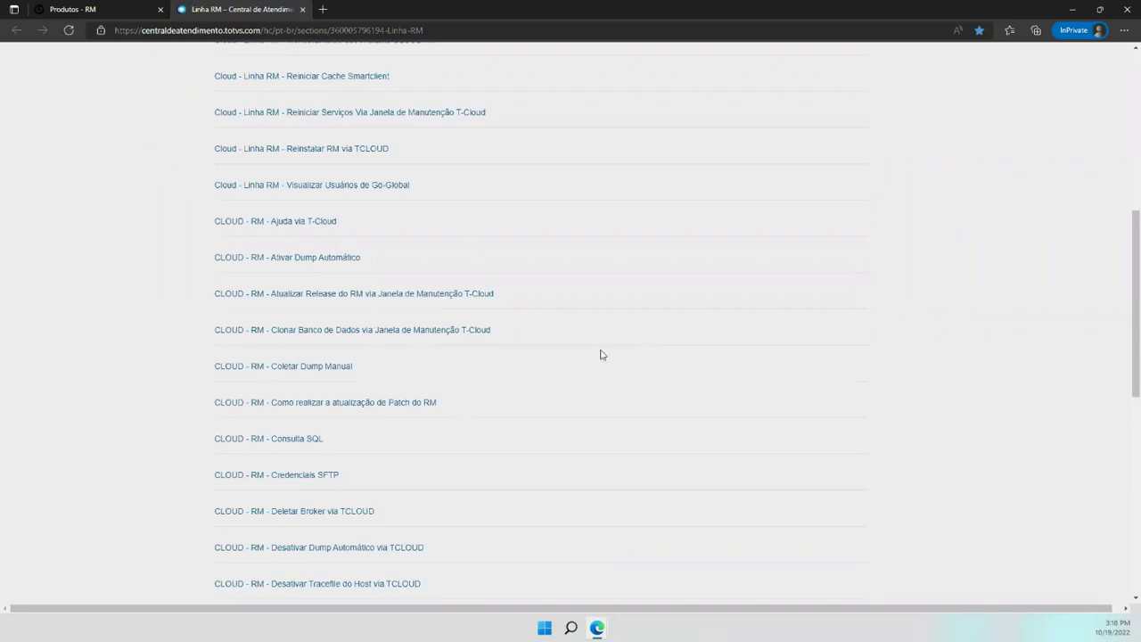
{"action": "left_click", "coordinate": [303, 8]}
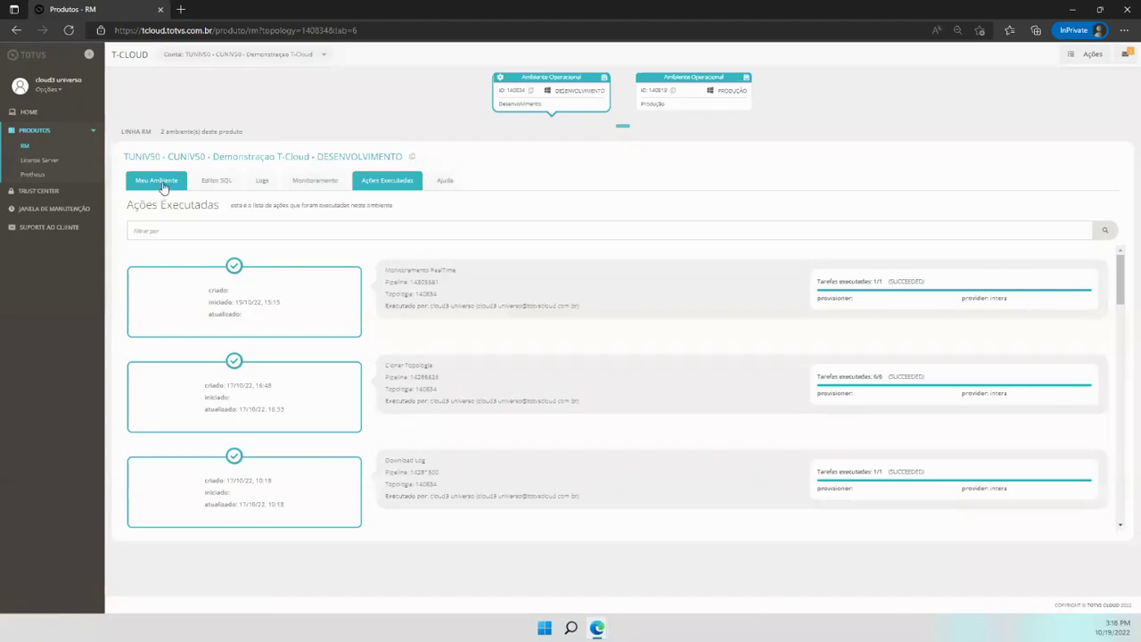
Return to Meu Ambiente and scroll down to its Ações grid and Serviços
{"action": "left_click", "coordinate": [163, 186]}
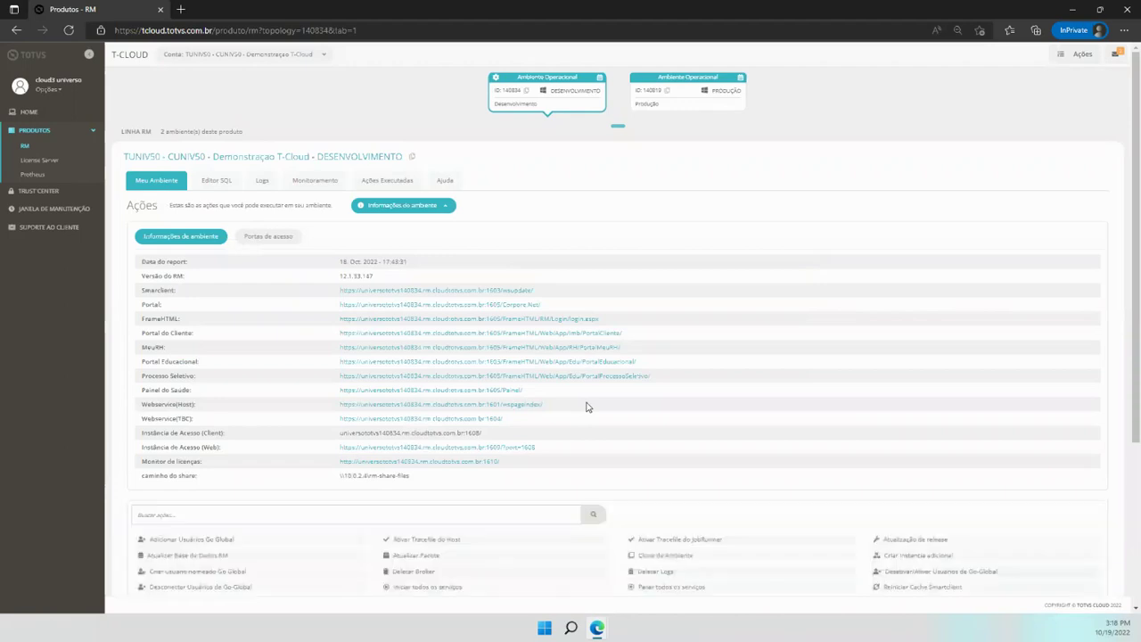
{"action": "scroll", "coordinate": [575, 410], "scroll_direction": "down", "scroll_amount": 3}
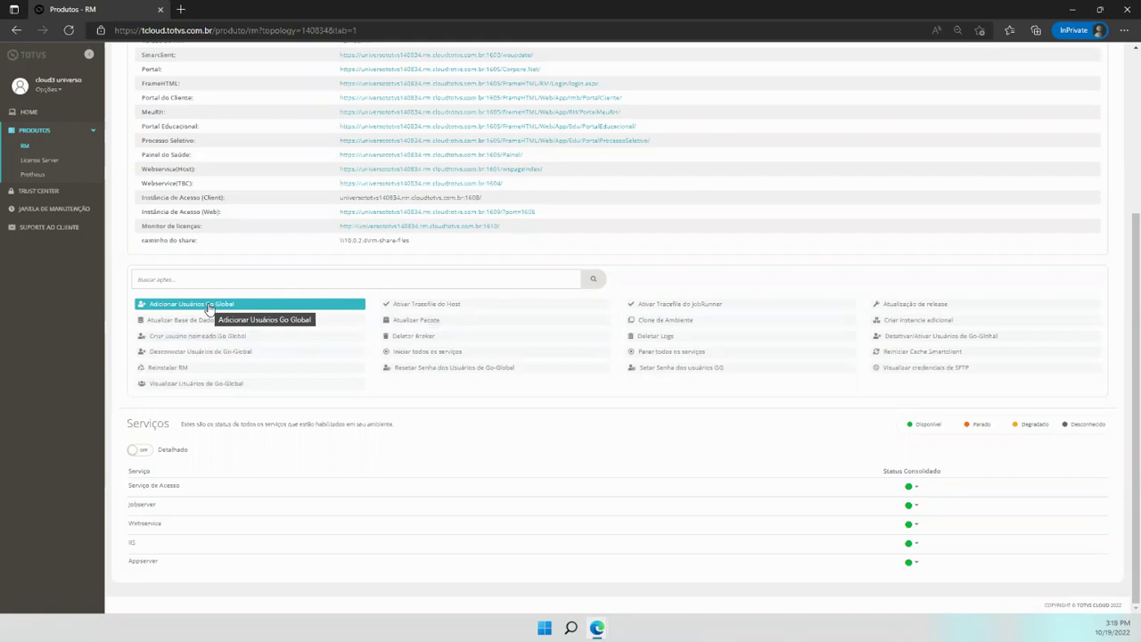
{"action": "left_click", "coordinate": [208, 304]}
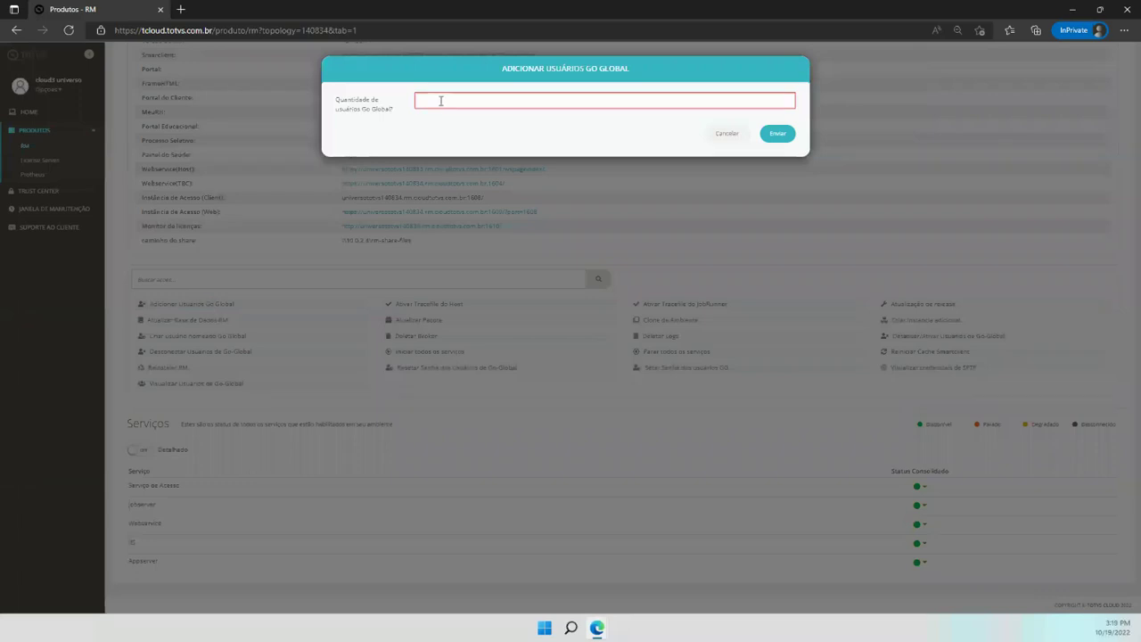
{"action": "left_click", "coordinate": [441, 100]}
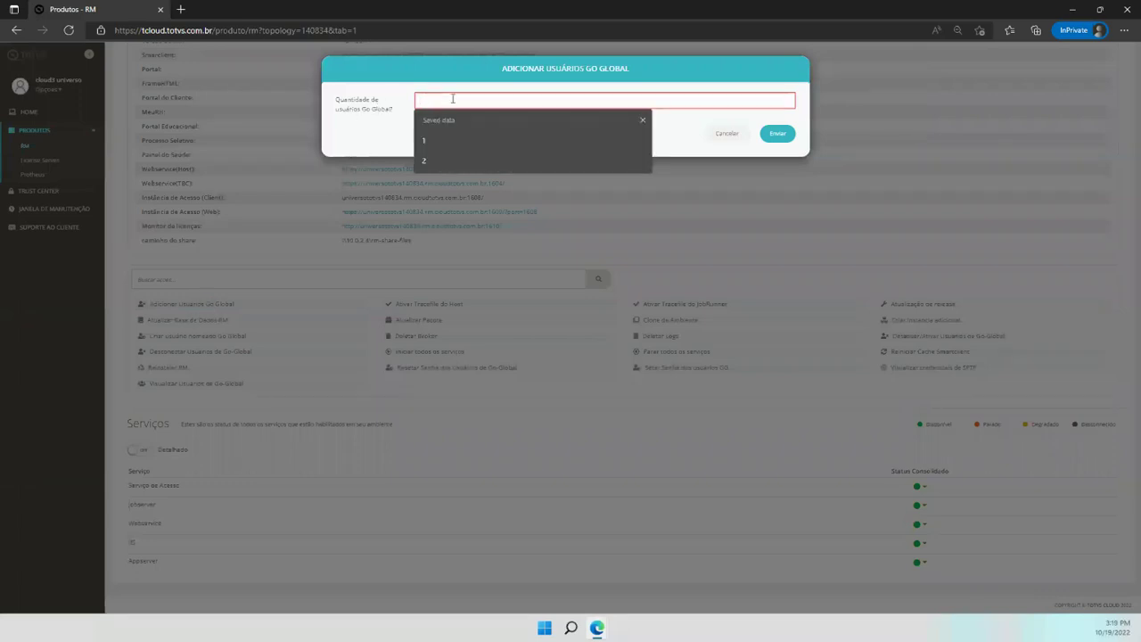
{"action": "type", "text": "3"}
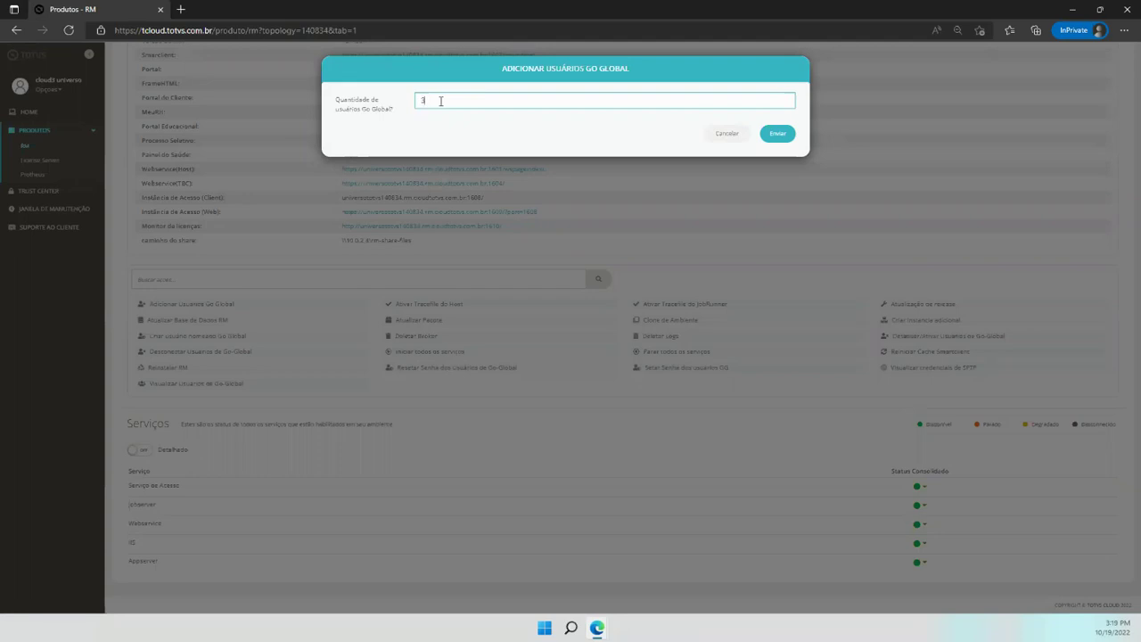
{"action": "key", "text": "ctrl+a"}
{"action": "left_click", "coordinate": [442, 100]}
{"action": "double_click", "coordinate": [420, 100]}
{"action": "key", "text": "BackSpace"}
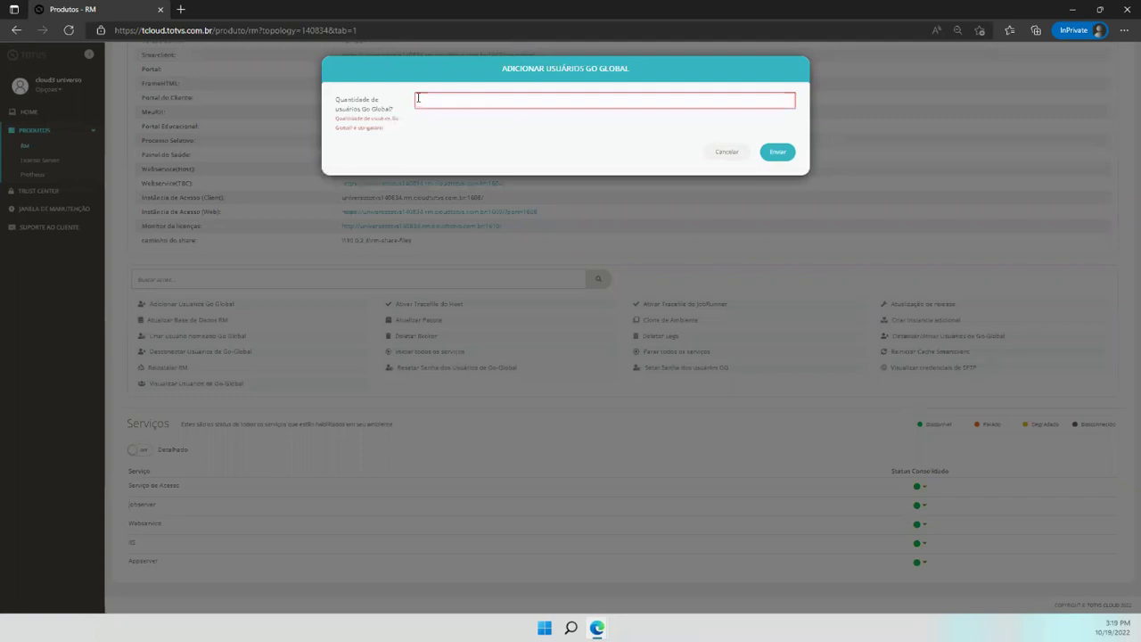
{"action": "left_click", "coordinate": [723, 157]}
{"action": "scroll", "coordinate": [361, 303], "scroll_direction": "up", "scroll_amount": 3}
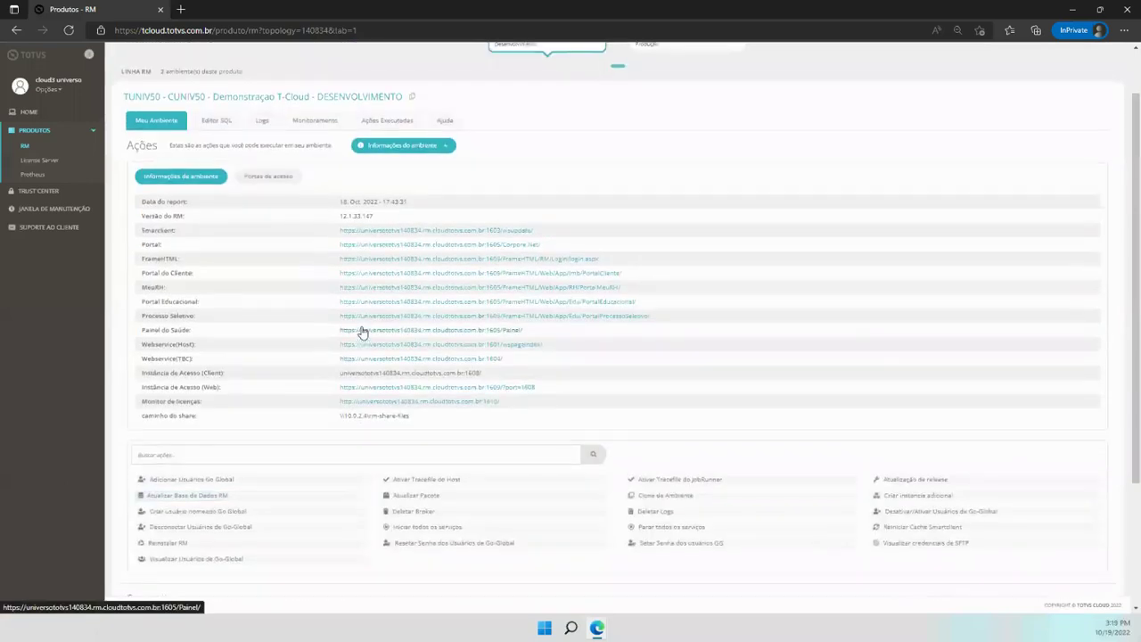
{"action": "scroll", "coordinate": [374, 327], "scroll_direction": "up", "scroll_amount": 2}
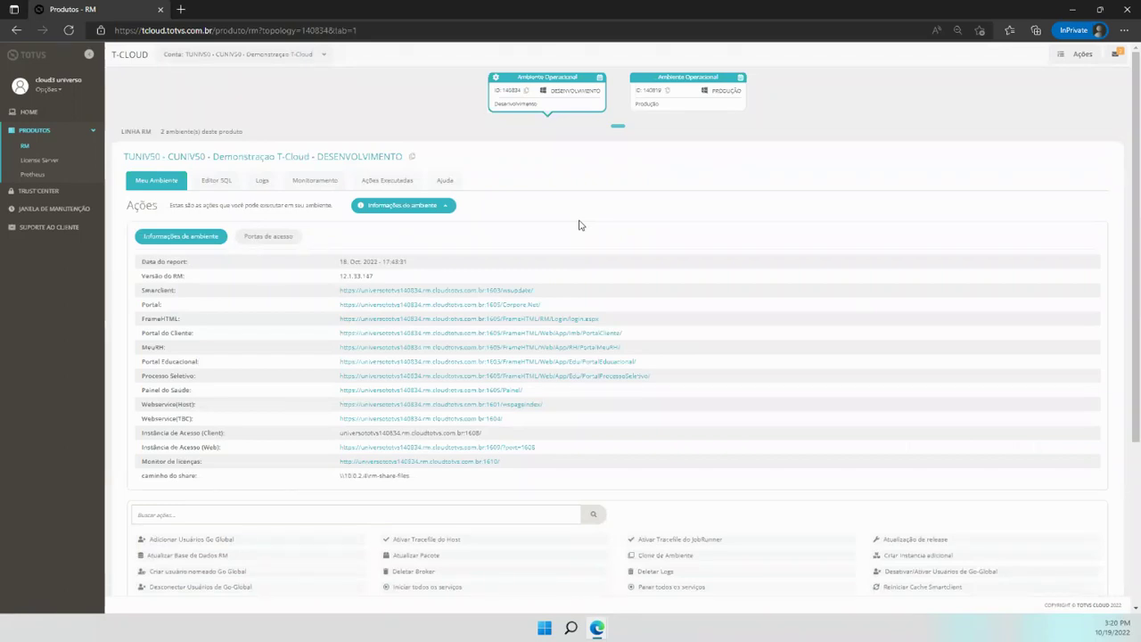
{"action": "scroll", "coordinate": [553, 254], "scroll_direction": "down", "scroll_amount": 5}
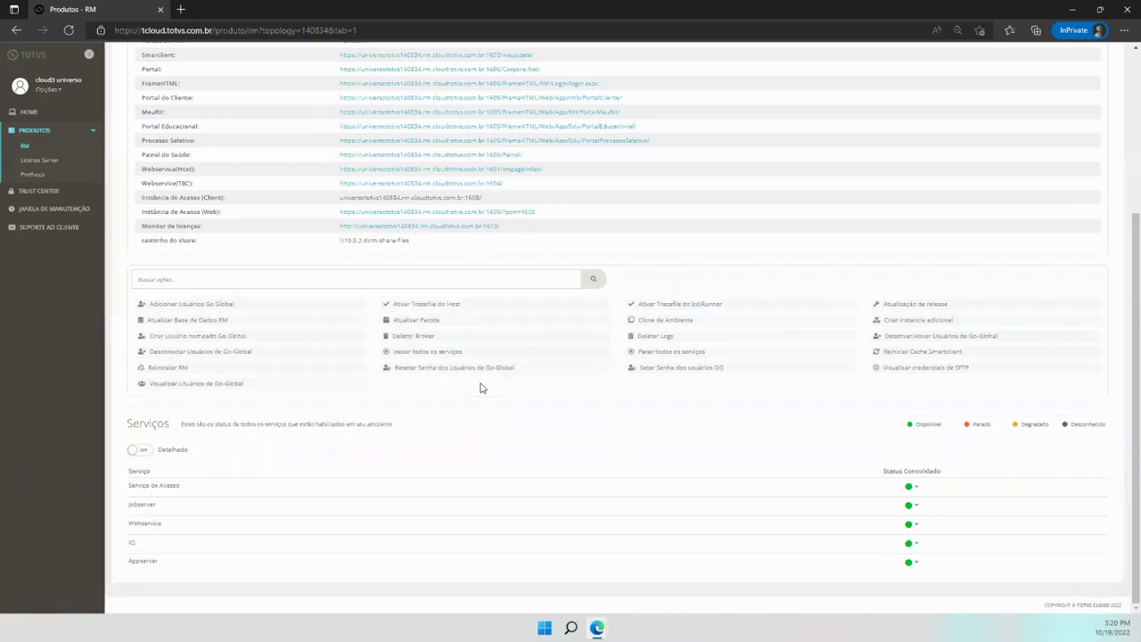
{"action": "left_click", "coordinate": [692, 304]}
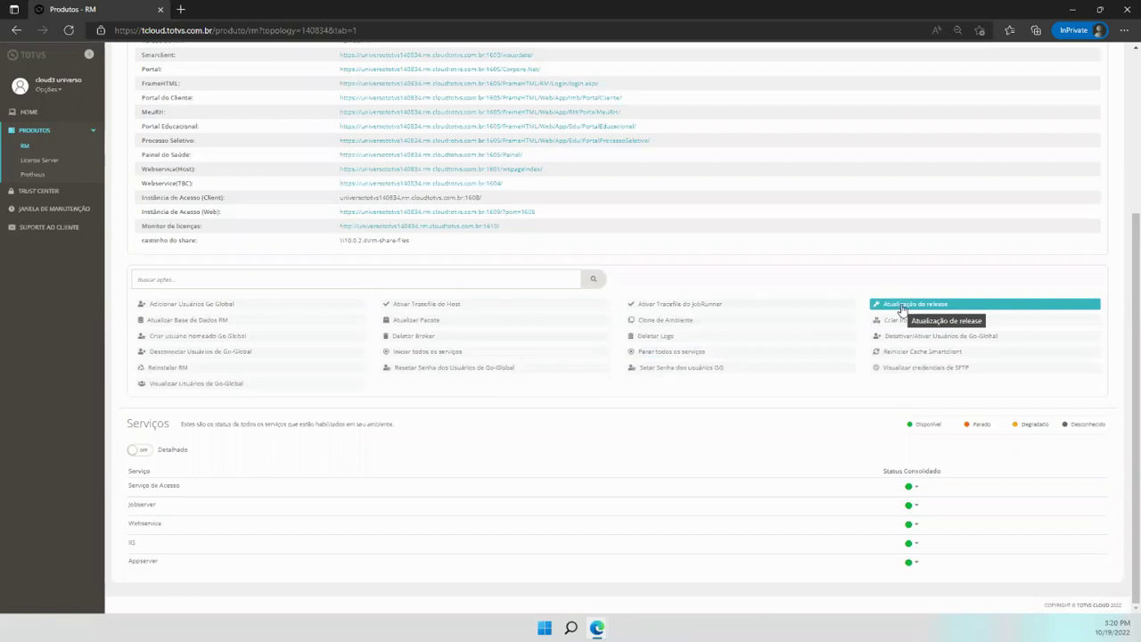
{"action": "scroll", "coordinate": [903, 307], "scroll_direction": "up", "scroll_amount": 2}
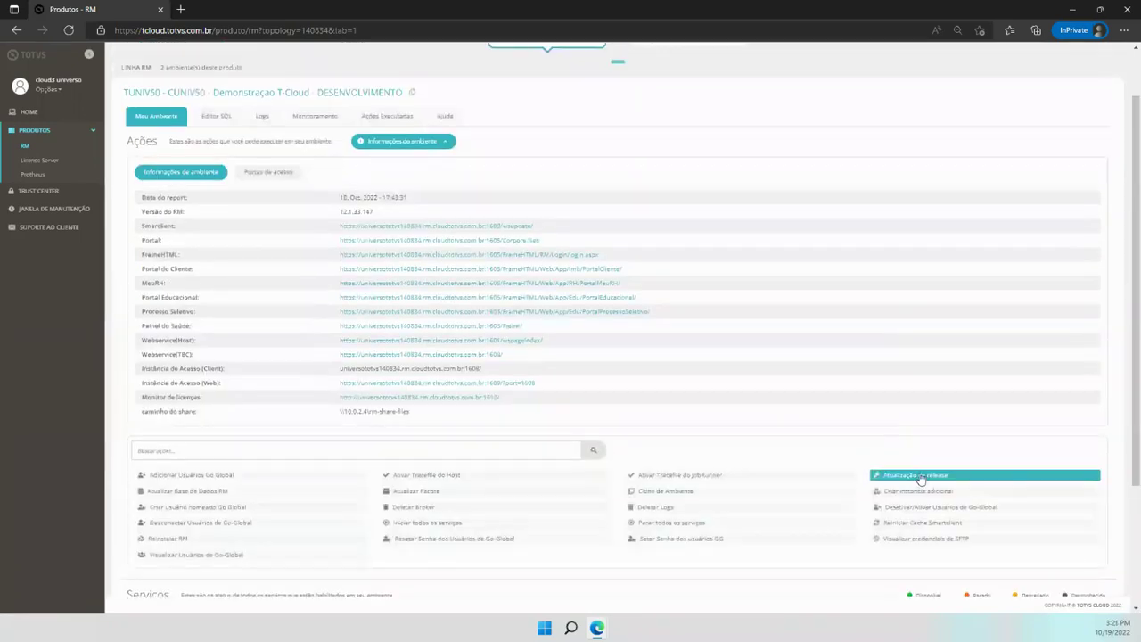
{"action": "scroll", "coordinate": [921, 479], "scroll_direction": "down", "scroll_amount": 1}
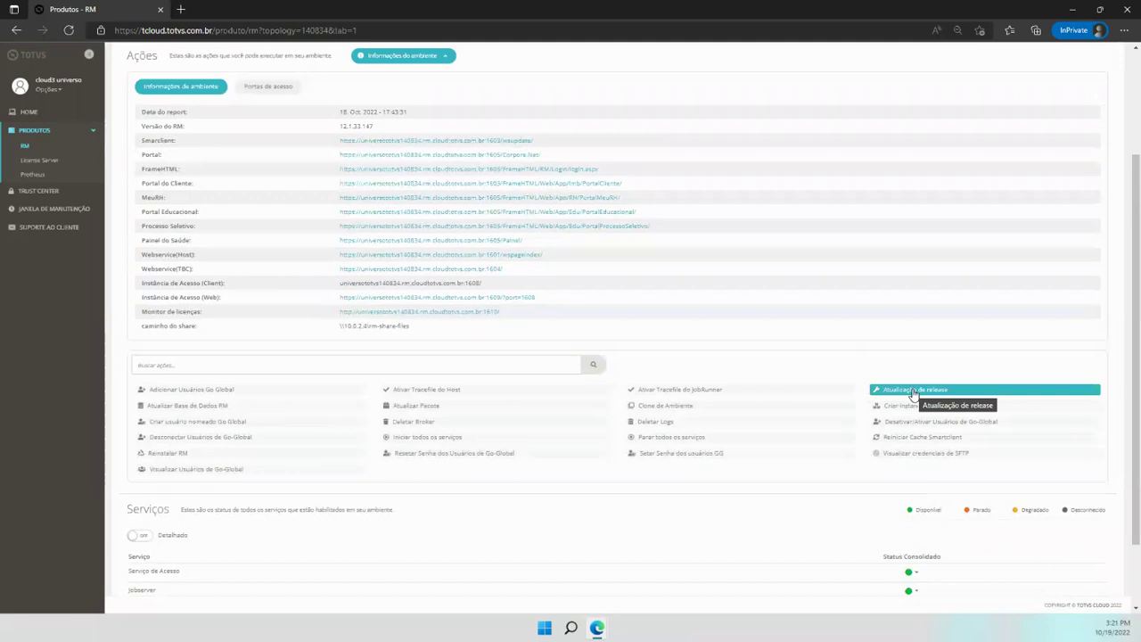
{"action": "left_click", "coordinate": [914, 391]}
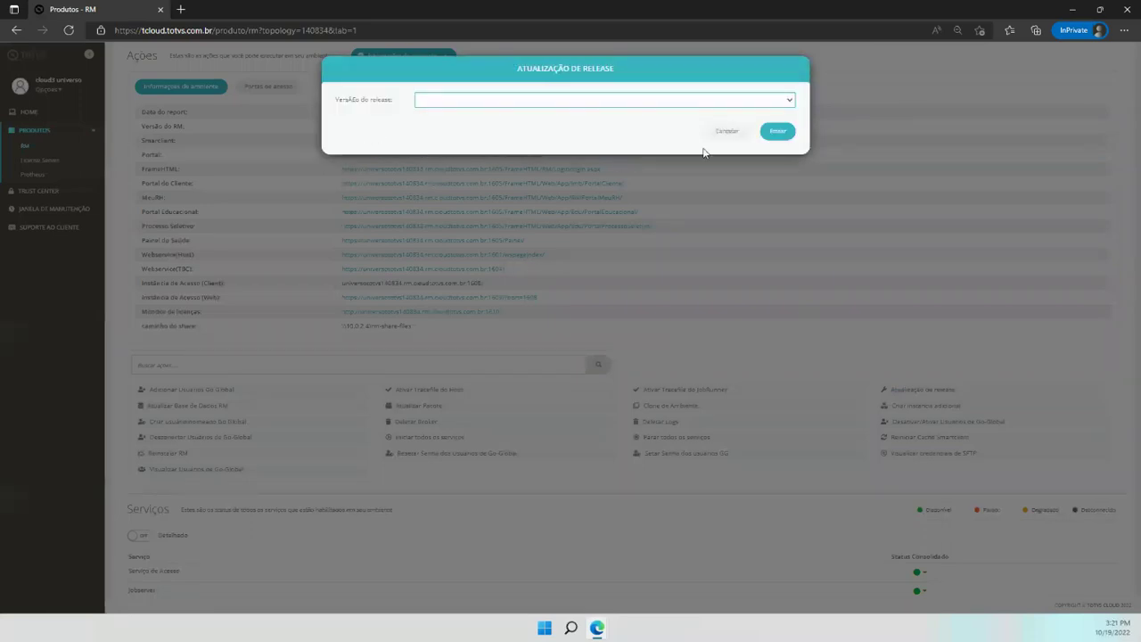
{"action": "left_click", "coordinate": [719, 141]}
{"action": "left_click_drag", "start_coordinate": [382, 214], "coordinate": [341, 212]}
{"action": "left_click", "coordinate": [383, 219]}
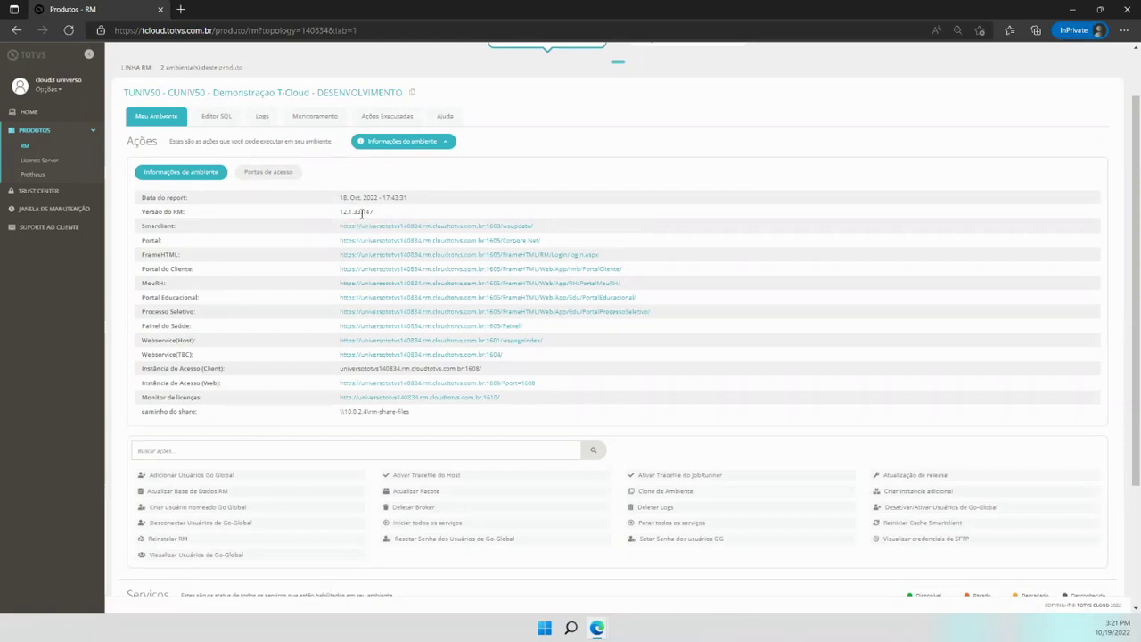
{"action": "left_click_drag", "start_coordinate": [354, 213], "coordinate": [362, 217]}
Clear the version highlight and reopen the RM release update request
{"action": "left_click", "coordinate": [362, 217]}
{"action": "scroll", "coordinate": [719, 381], "scroll_direction": "down", "scroll_amount": 2}
{"action": "scroll", "coordinate": [719, 380], "scroll_direction": "up", "scroll_amount": 2}
{"action": "scroll", "coordinate": [734, 311], "scroll_direction": "down", "scroll_amount": 2}
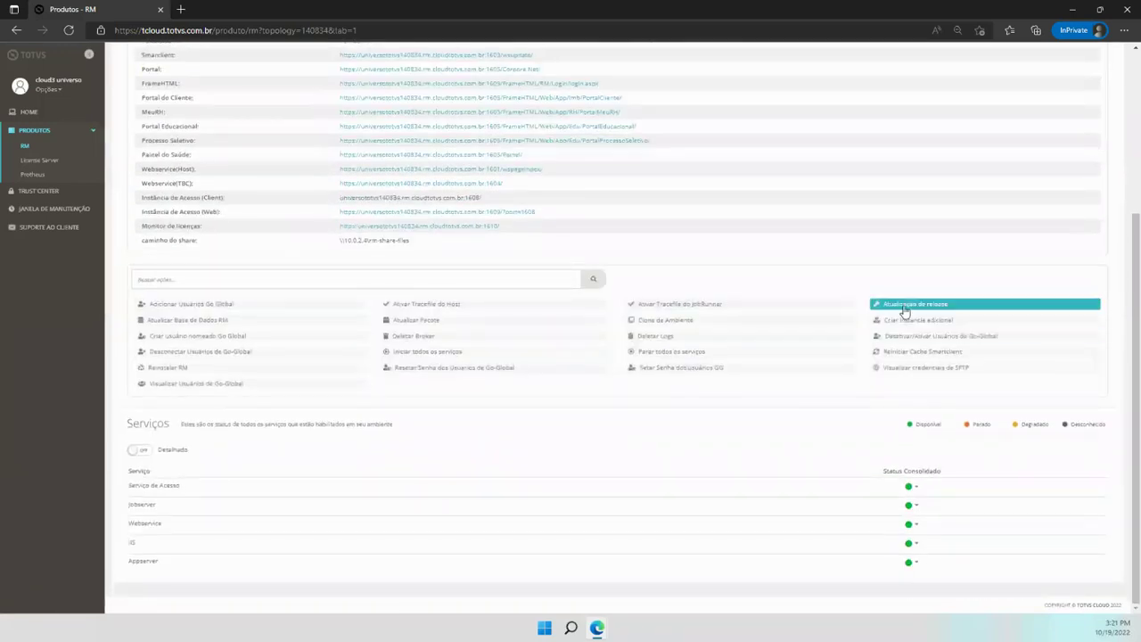
{"action": "left_click", "coordinate": [904, 306]}
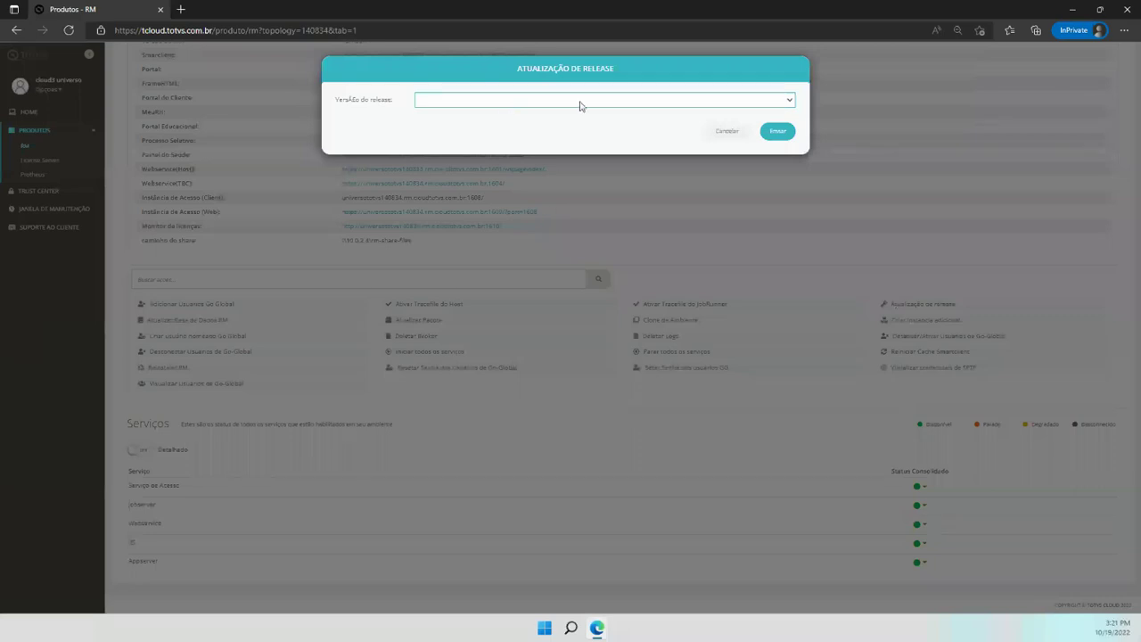
Show the release version list, close it unchosen, and cancel the Atualização de Release
{"action": "left_click", "coordinate": [478, 103]}
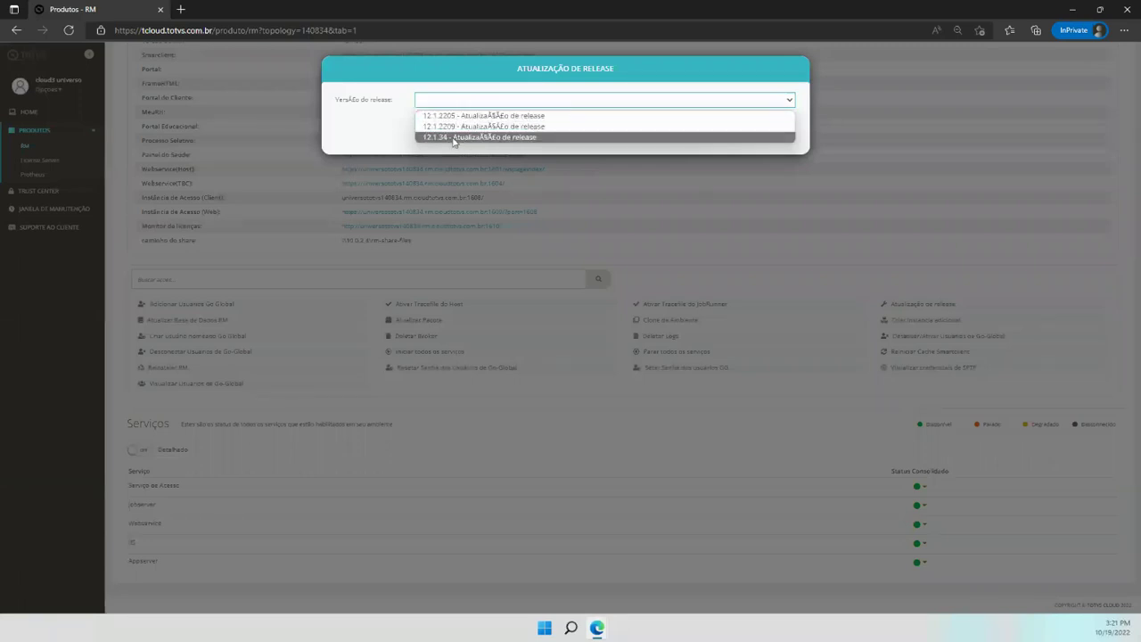
{"action": "left_click", "coordinate": [384, 136]}
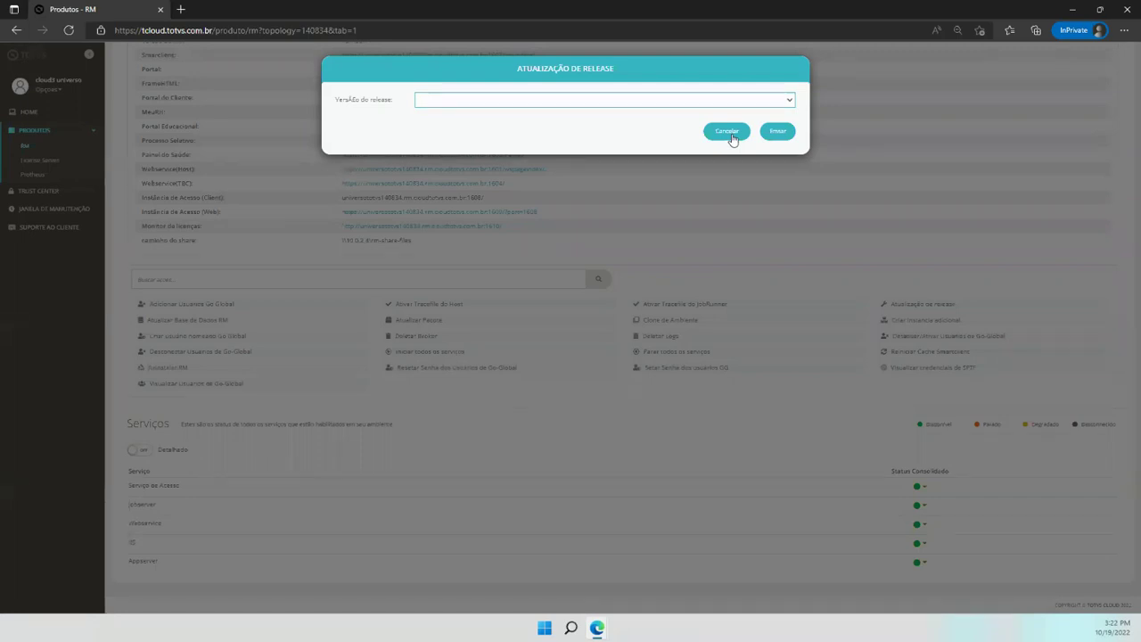
{"action": "left_click", "coordinate": [727, 132]}
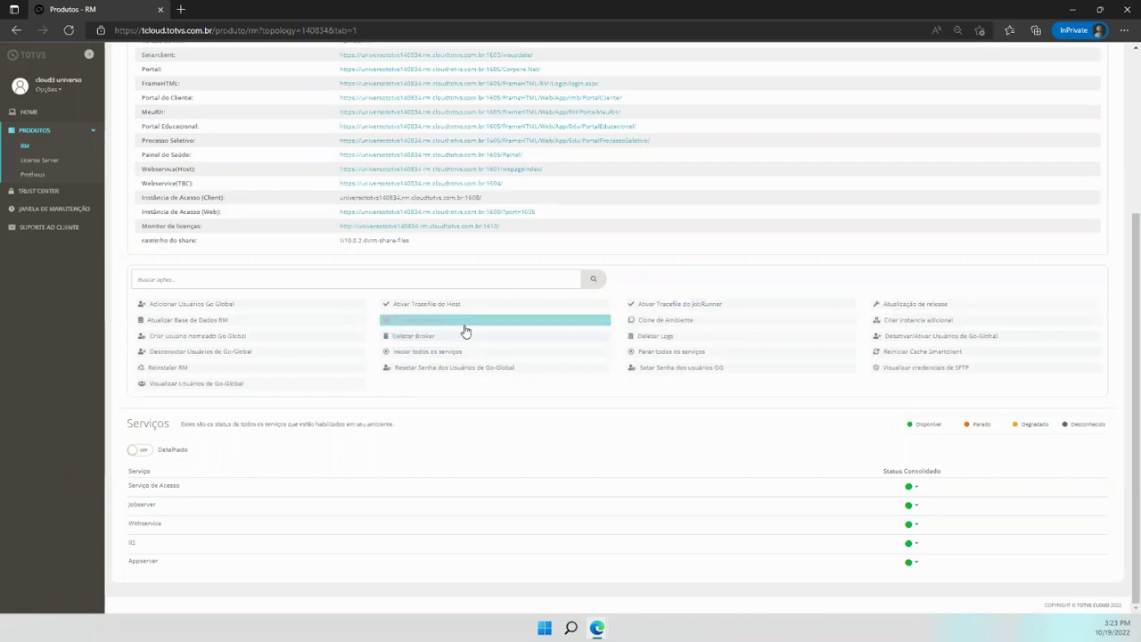
Scroll up to the environment info and select the 147 patch in RM version 12.1.33.147
{"action": "scroll", "coordinate": [393, 265], "scroll_direction": "up", "scroll_amount": 2}
{"action": "left_click_drag", "start_coordinate": [374, 214], "coordinate": [362, 212]}
{"action": "left_click", "coordinate": [384, 216]}
{"action": "left_click_drag", "start_coordinate": [380, 216], "coordinate": [362, 212]}
{"action": "left_click", "coordinate": [358, 217]}
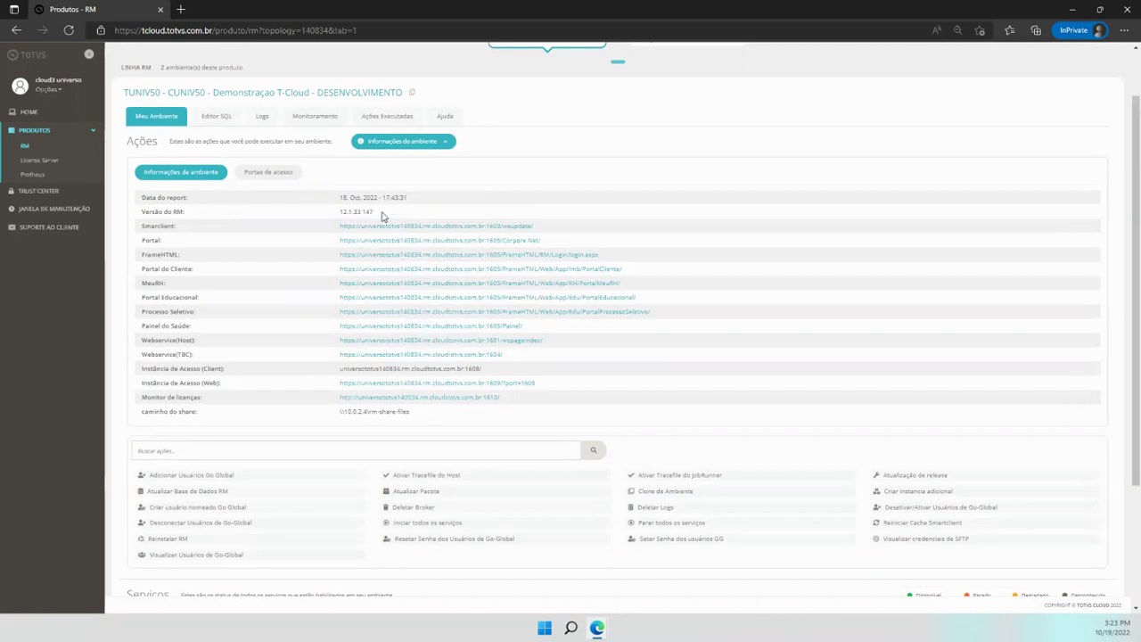
{"action": "double_click", "coordinate": [356, 212]}
{"action": "left_click", "coordinate": [355, 212]}
{"action": "left_click_drag", "start_coordinate": [375, 214], "coordinate": [361, 216]}
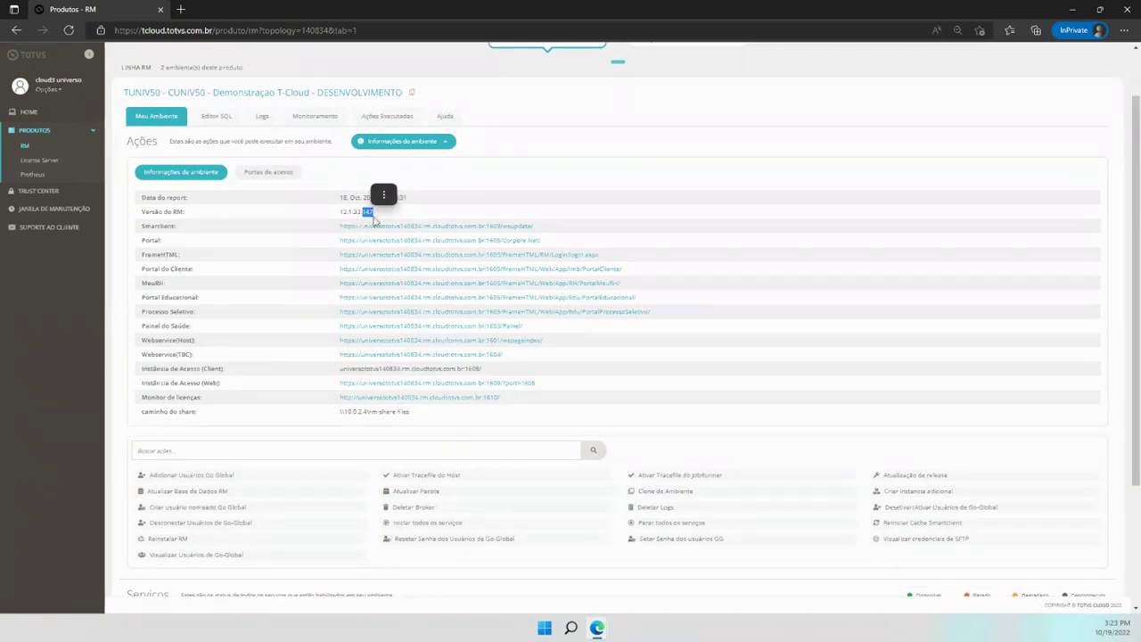
{"action": "key", "text": "ctrl+c"}
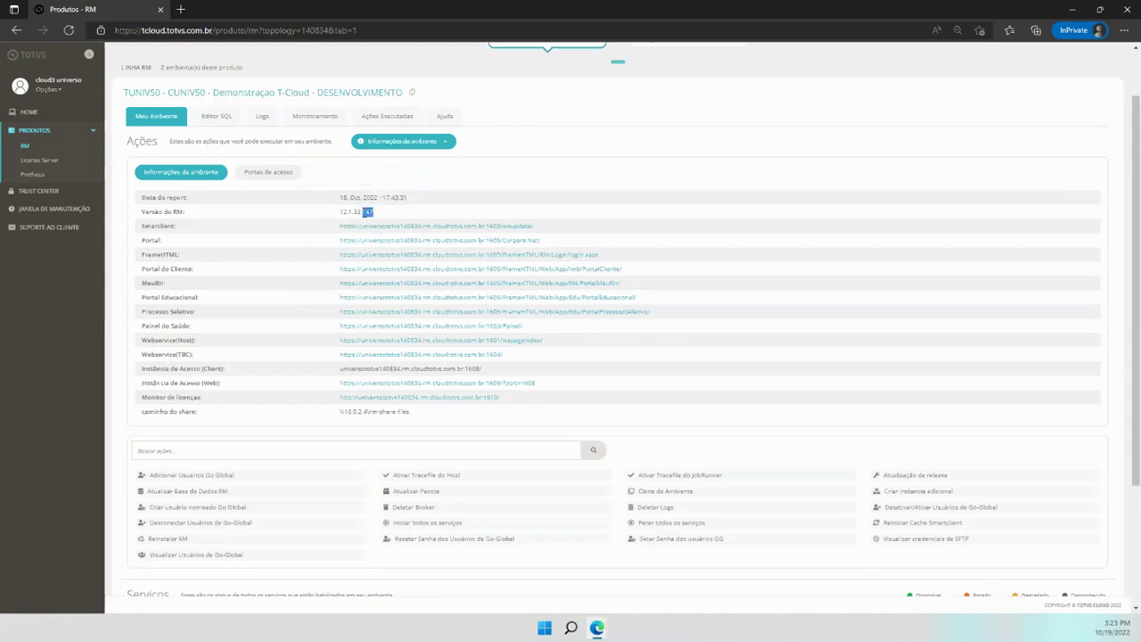
{"action": "left_click", "coordinate": [441, 493]}
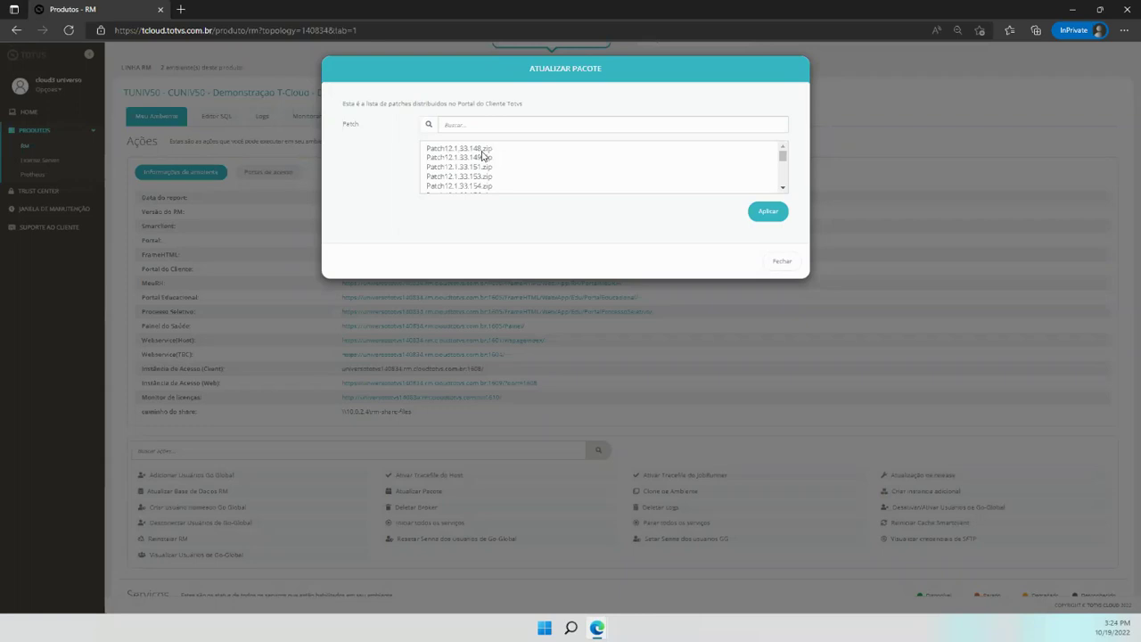
{"action": "left_click_drag", "start_coordinate": [783, 155], "coordinate": [783, 181]}
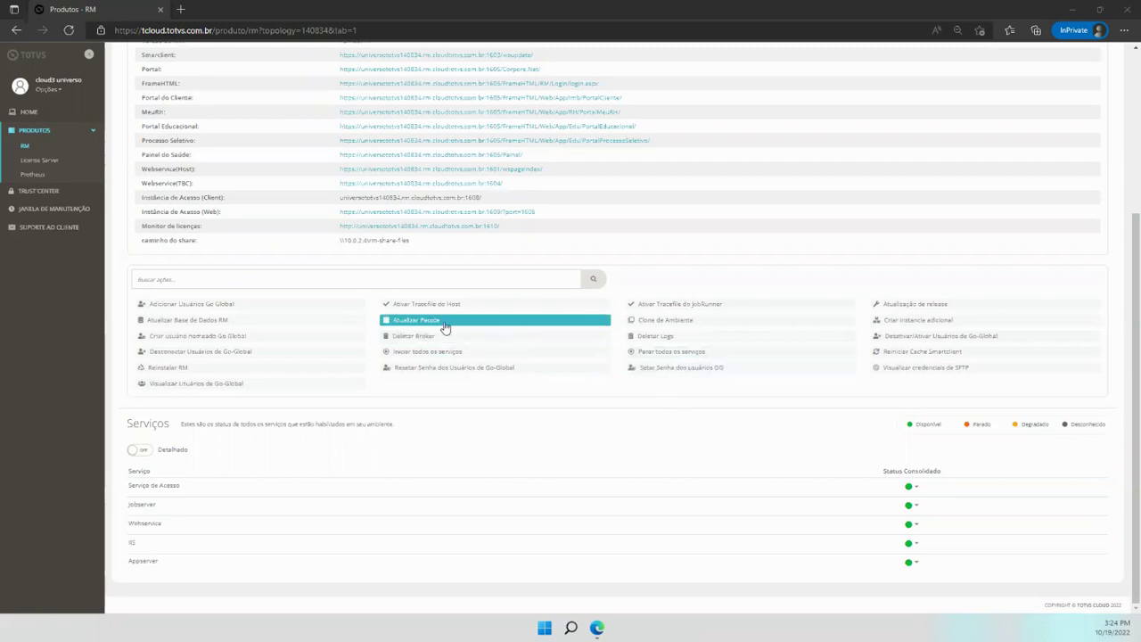
{"action": "left_click", "coordinate": [673, 326]}
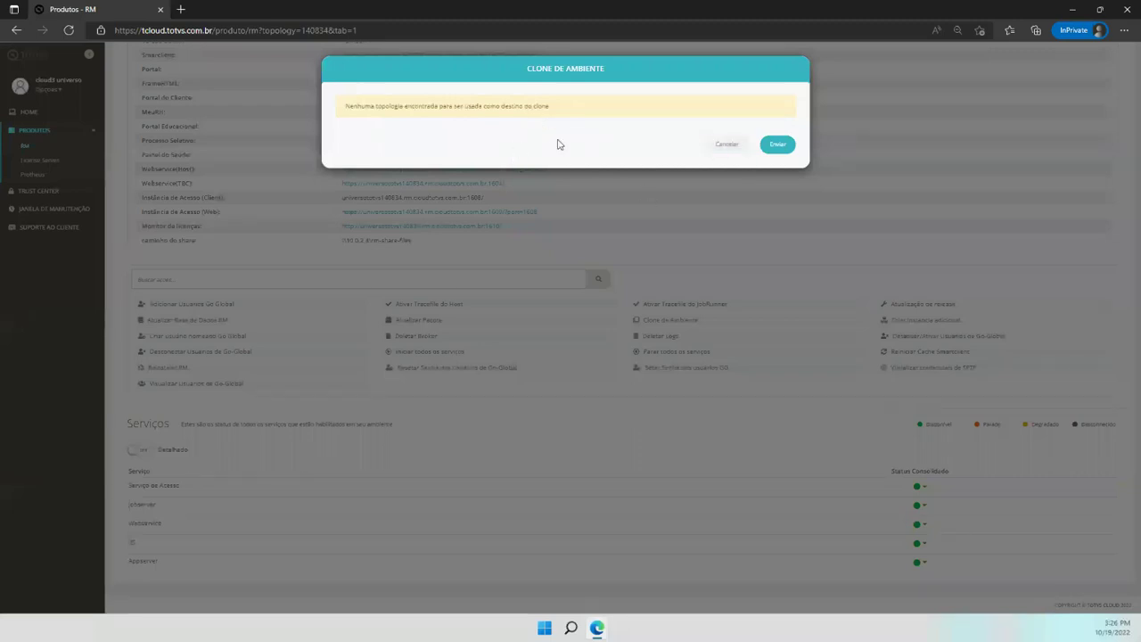
{"action": "left_click_drag", "start_coordinate": [448, 109], "coordinate": [395, 83]}
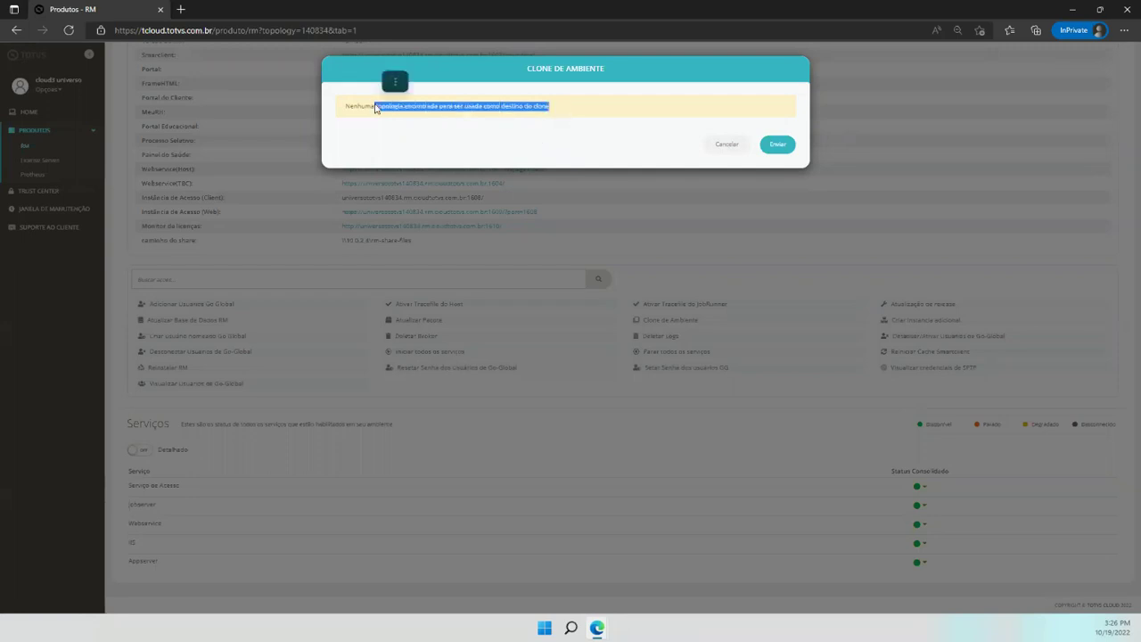
{"action": "left_click", "coordinate": [464, 143]}
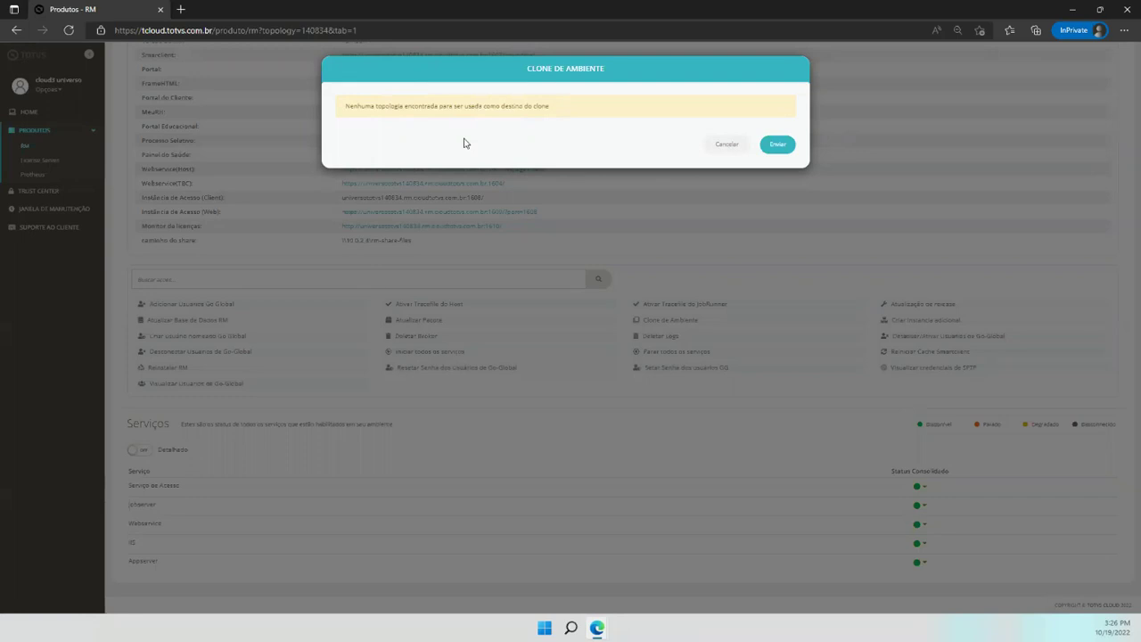
{"action": "left_click", "coordinate": [728, 145]}
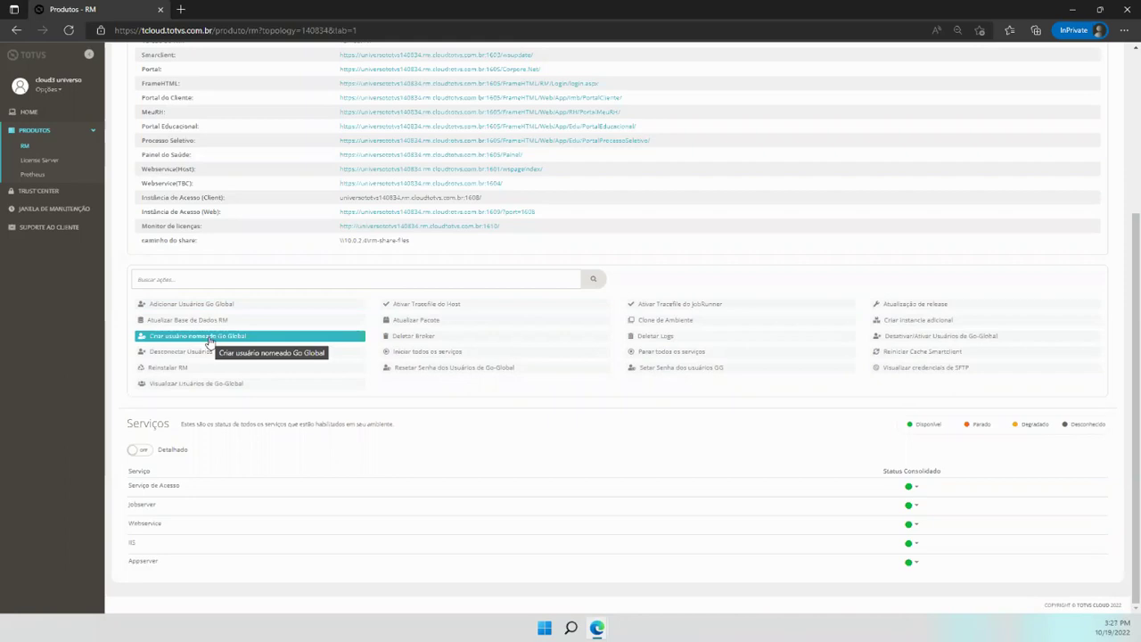
Start creating a new Go-Global user and enter a user name
{"action": "left_click", "coordinate": [211, 336]}
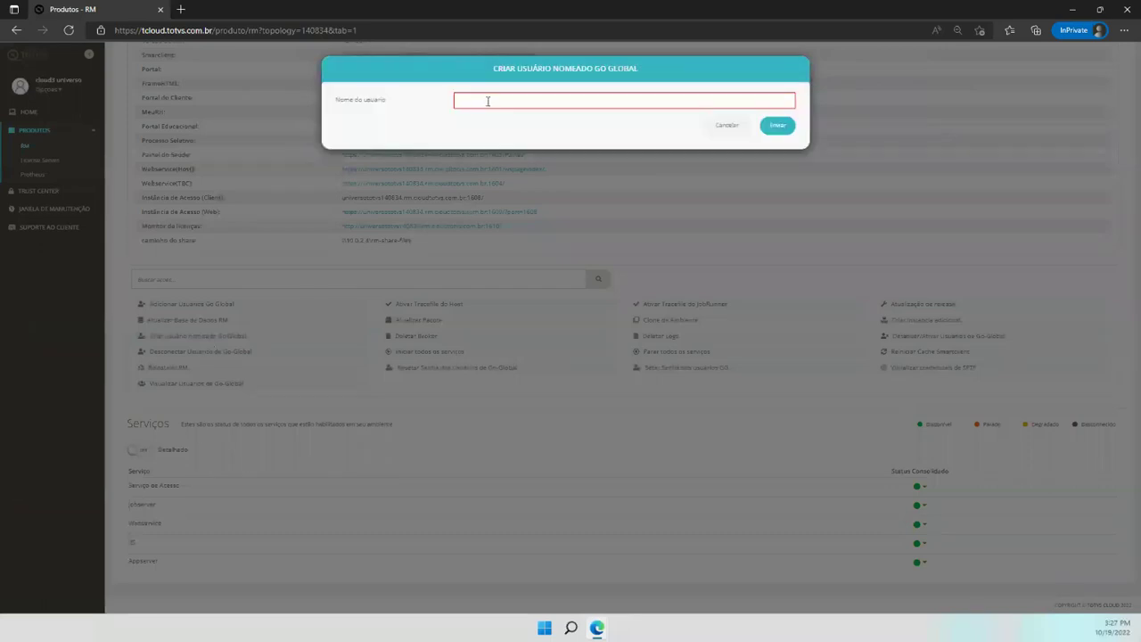
{"action": "left_click", "coordinate": [488, 100]}
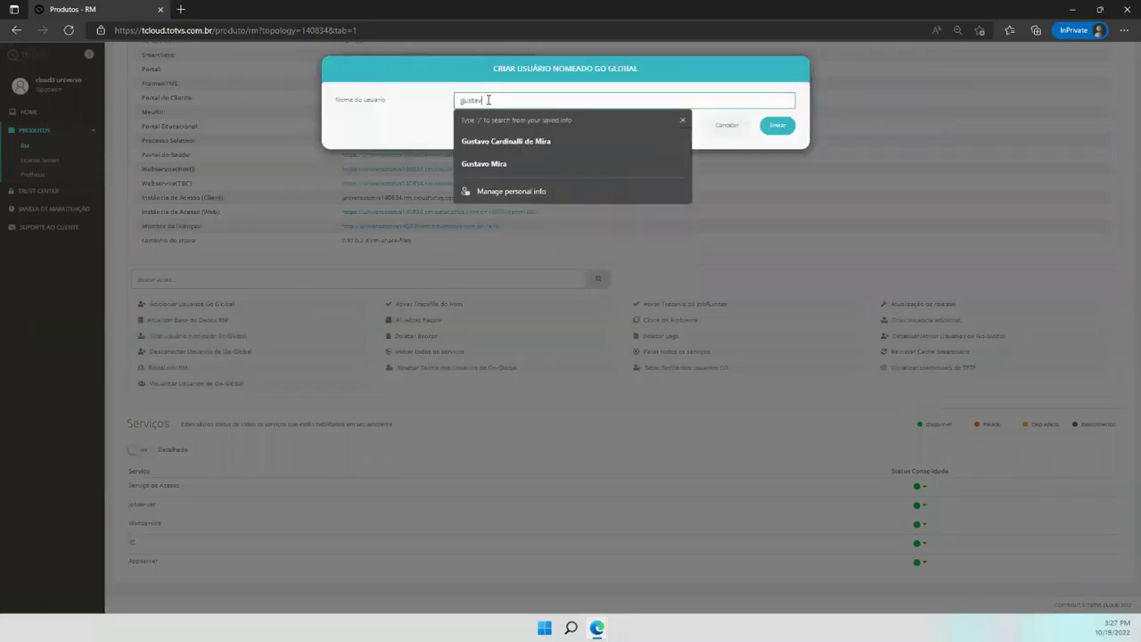
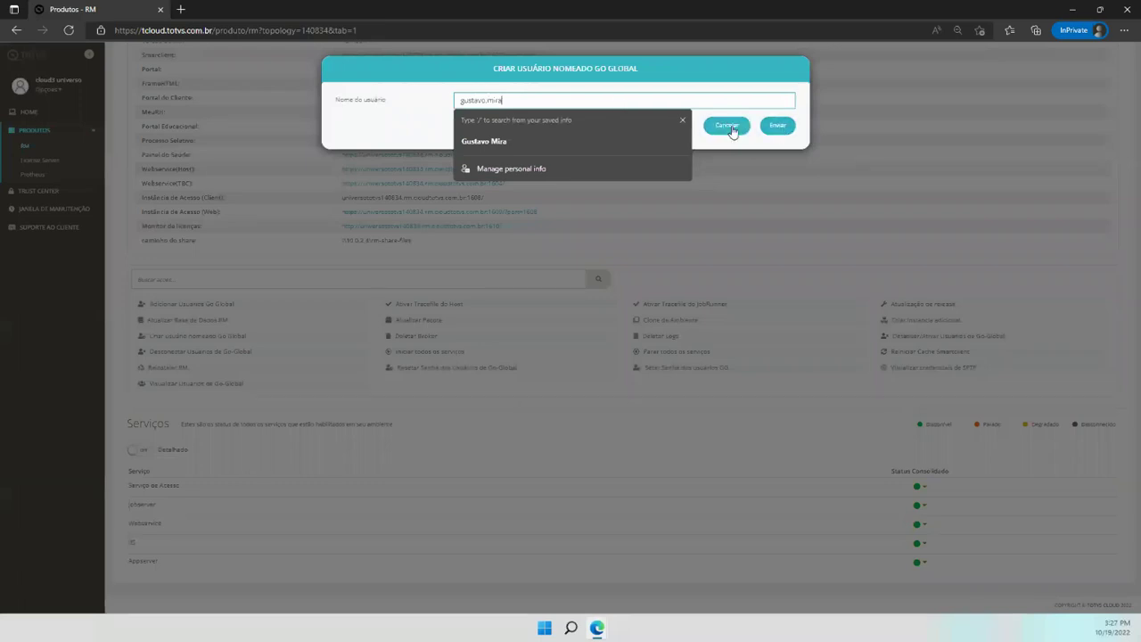
Cancel the new user and bring up the Desativar/Ativar Usuários de Go-Global dialog
{"action": "left_click", "coordinate": [683, 122]}
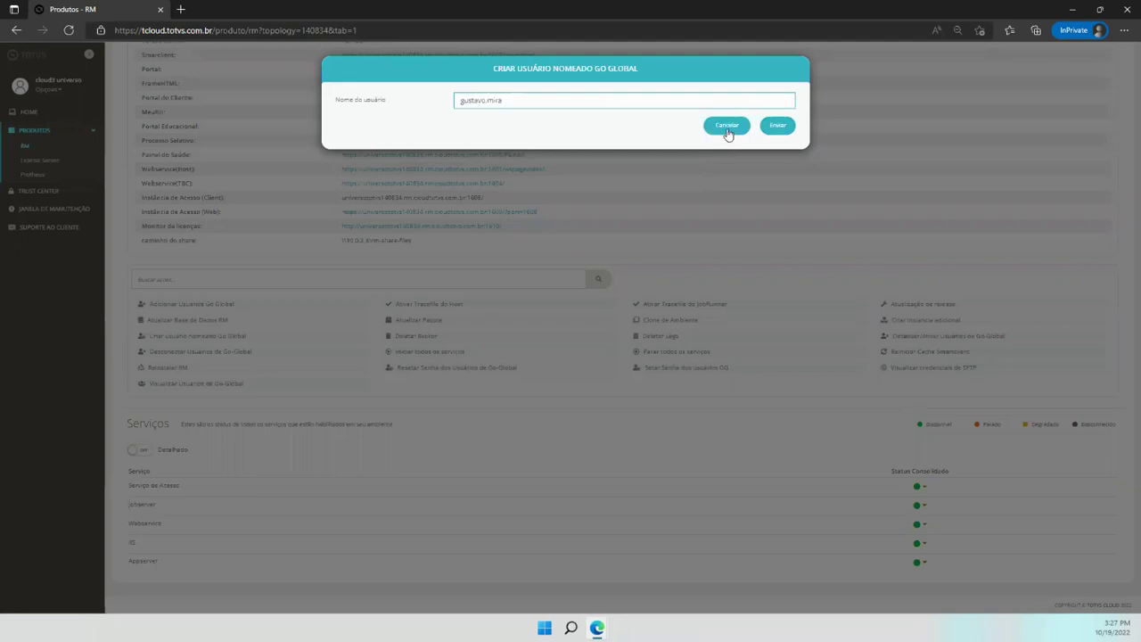
{"action": "left_click", "coordinate": [727, 126]}
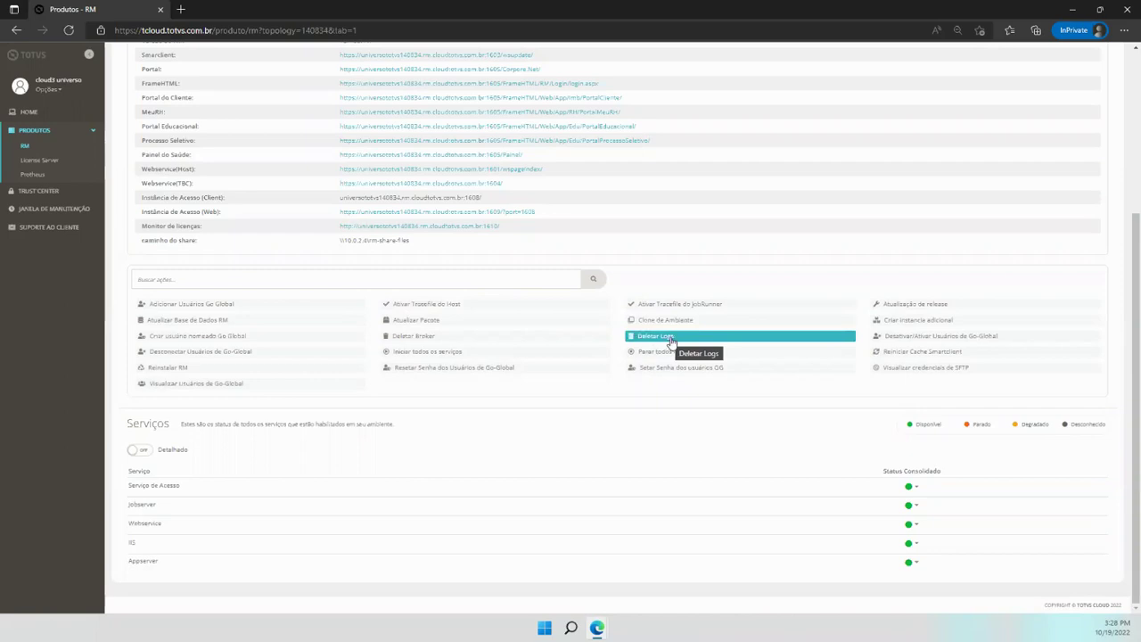
{"action": "left_click", "coordinate": [915, 341]}
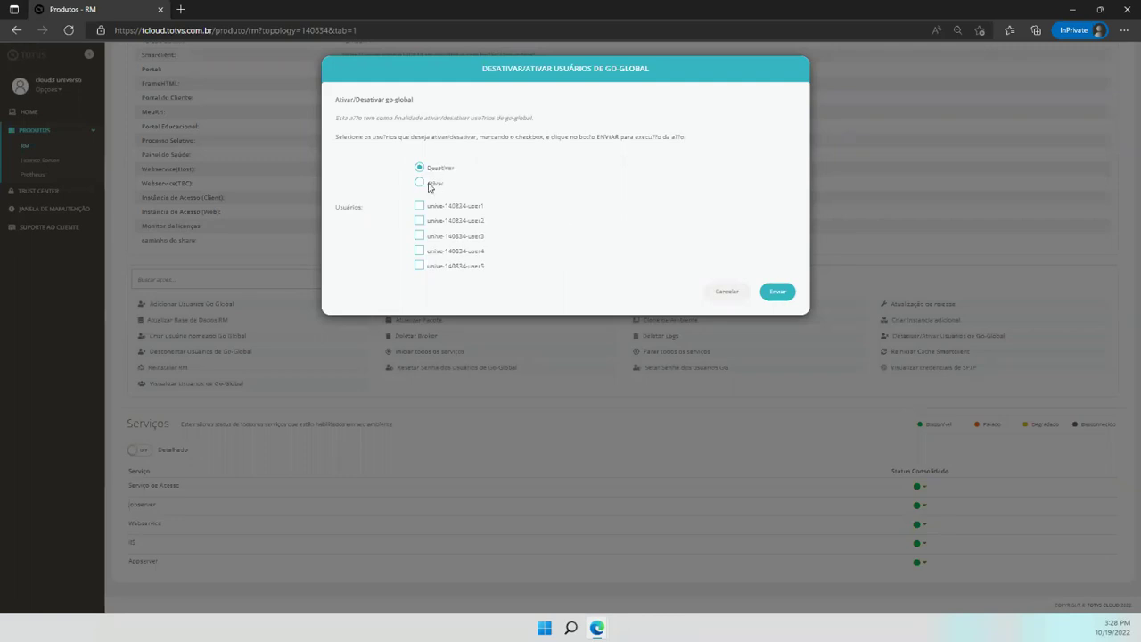
{"action": "left_click", "coordinate": [420, 206]}
{"action": "left_click", "coordinate": [728, 292]}
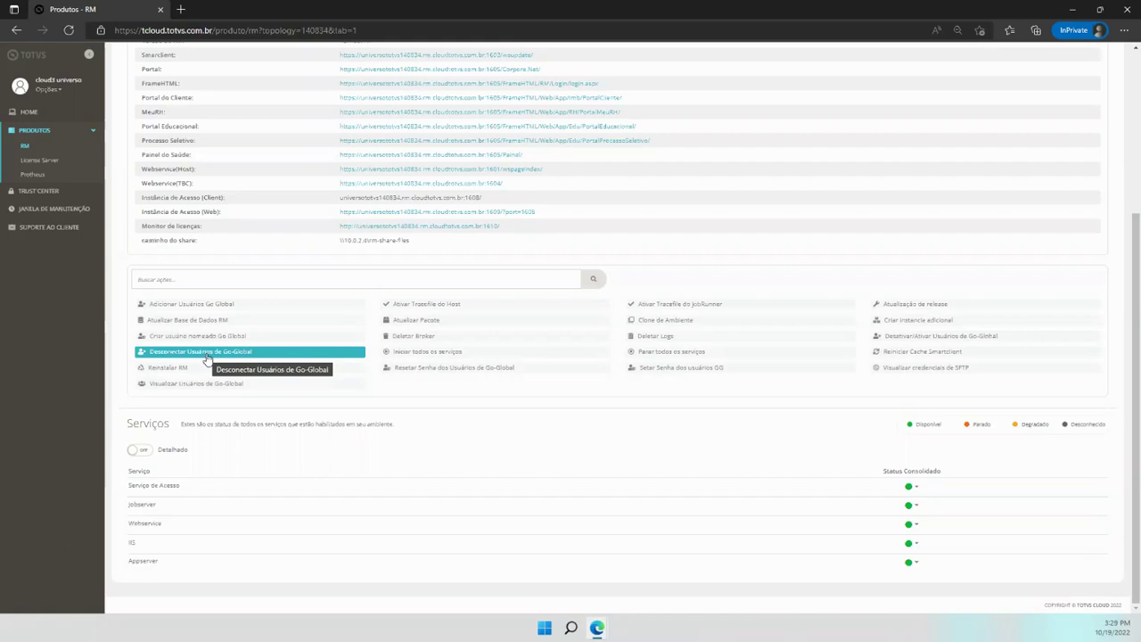
{"action": "left_click", "coordinate": [207, 357]}
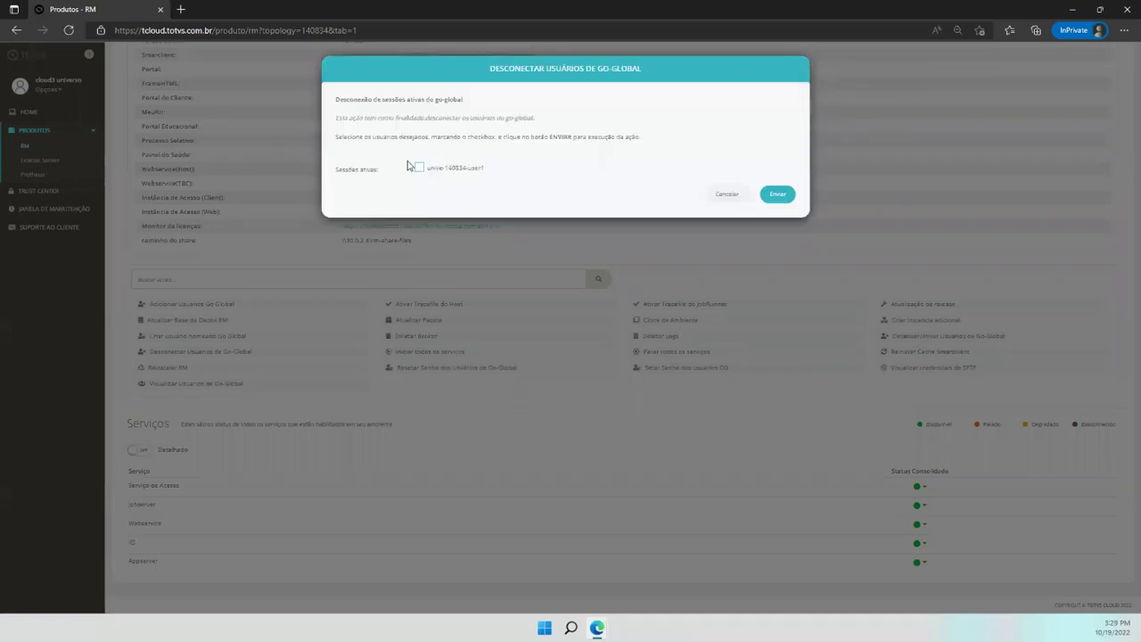
{"action": "left_click", "coordinate": [421, 170]}
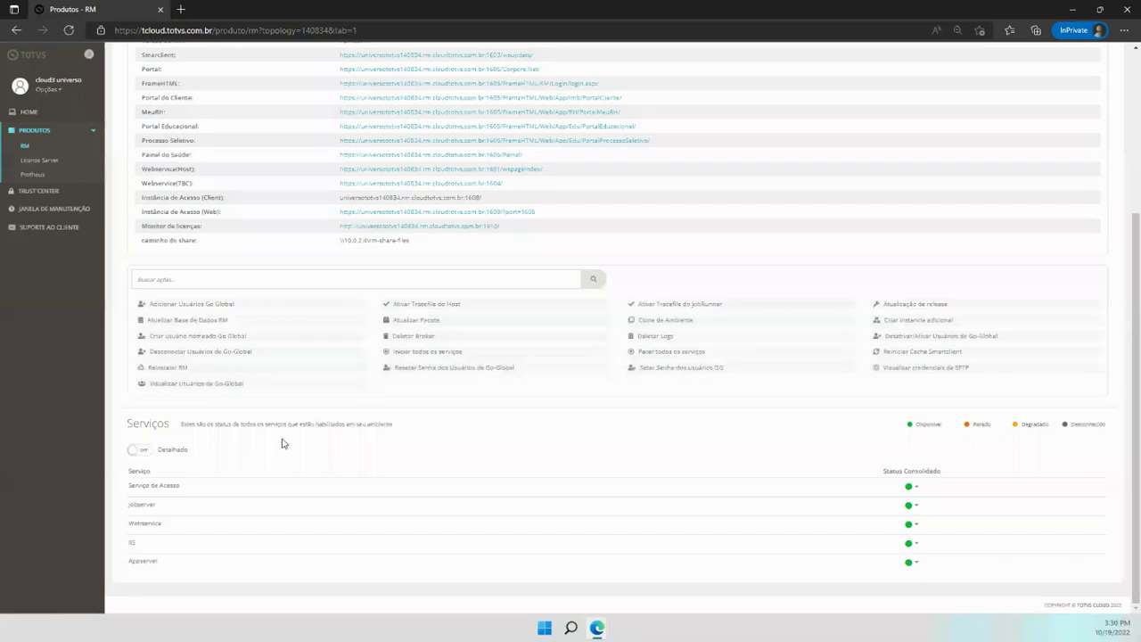
{"action": "left_click", "coordinate": [140, 451]}
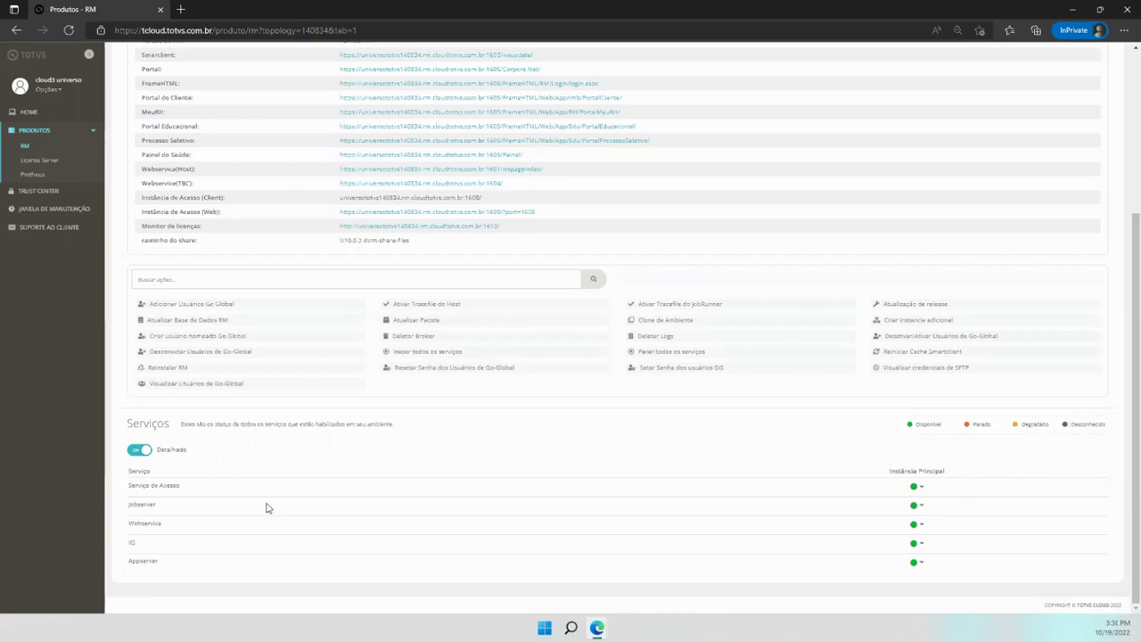
{"action": "scroll", "coordinate": [395, 471], "scroll_direction": "up", "scroll_amount": 2}
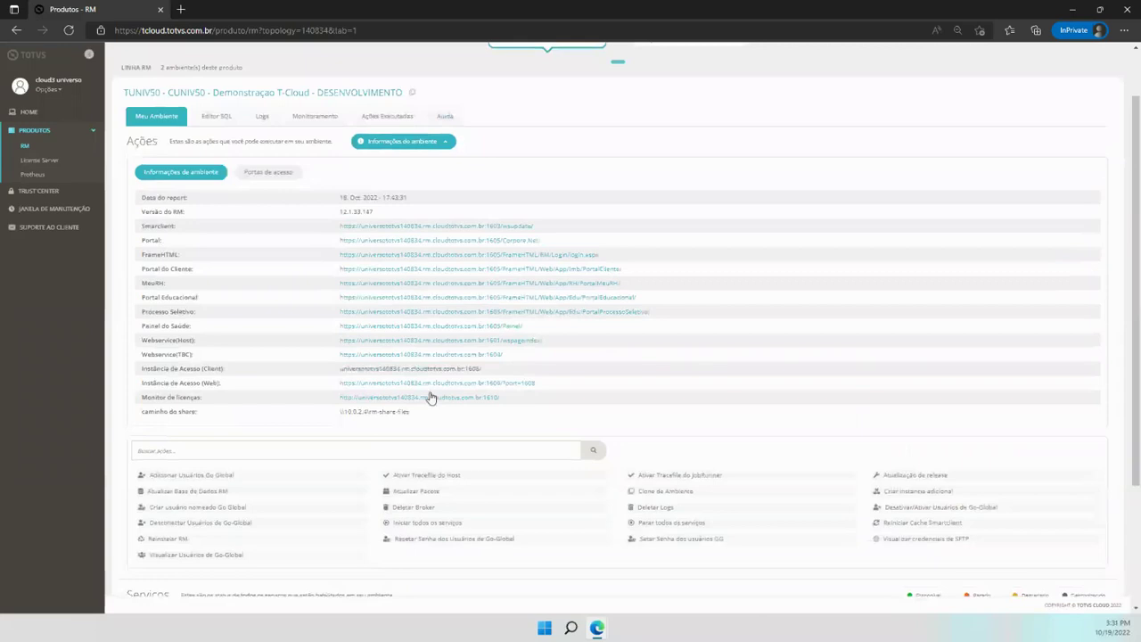
{"action": "scroll", "coordinate": [428, 395], "scroll_direction": "down", "scroll_amount": 2}
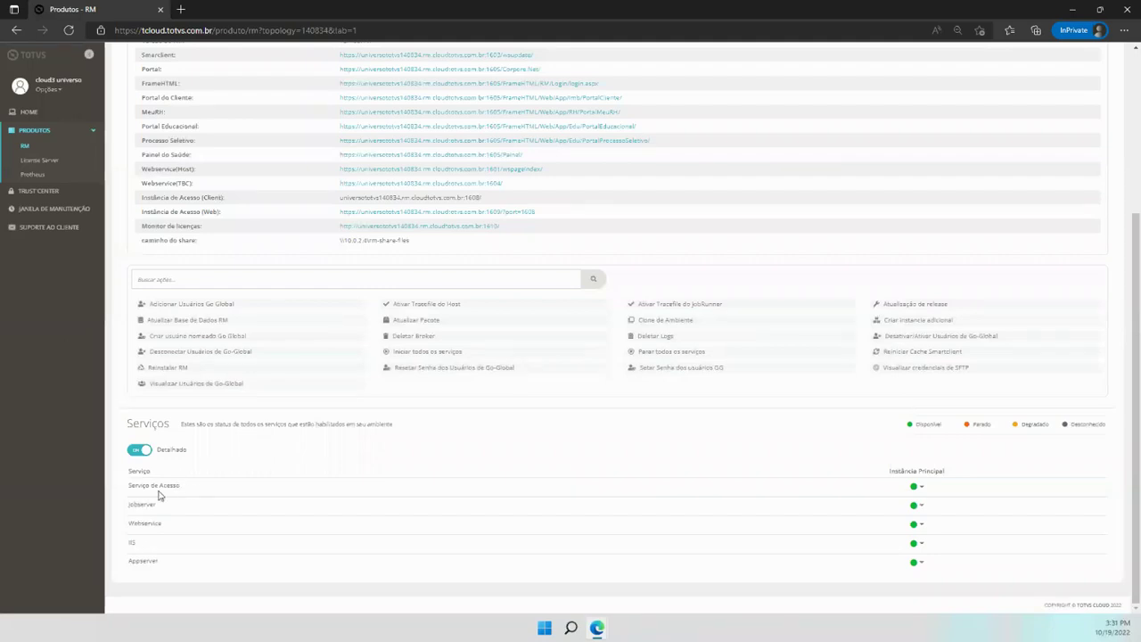
{"action": "left_click", "coordinate": [923, 490]}
{"action": "left_click", "coordinate": [654, 448]}
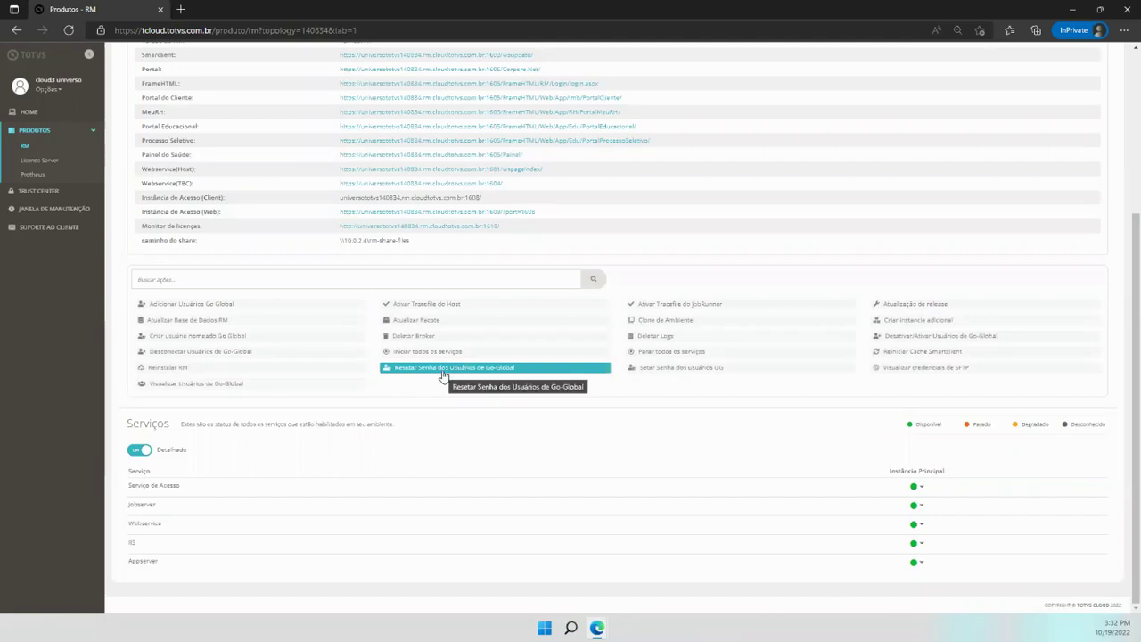
{"action": "left_click", "coordinate": [445, 371]}
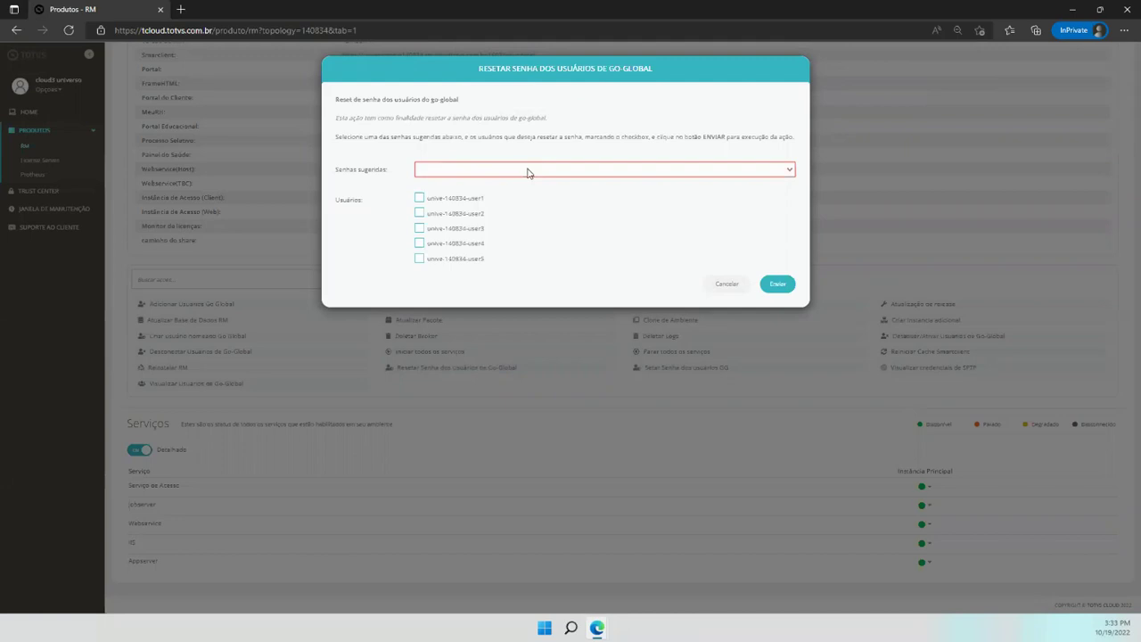
{"action": "left_click", "coordinate": [524, 171]}
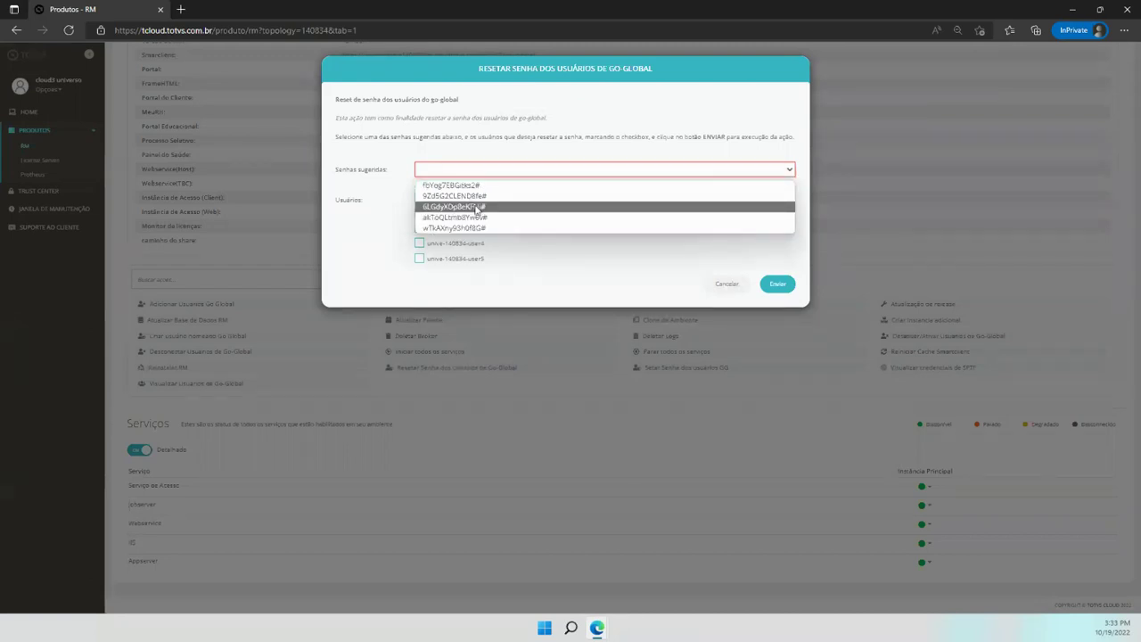
{"action": "left_click", "coordinate": [455, 186]}
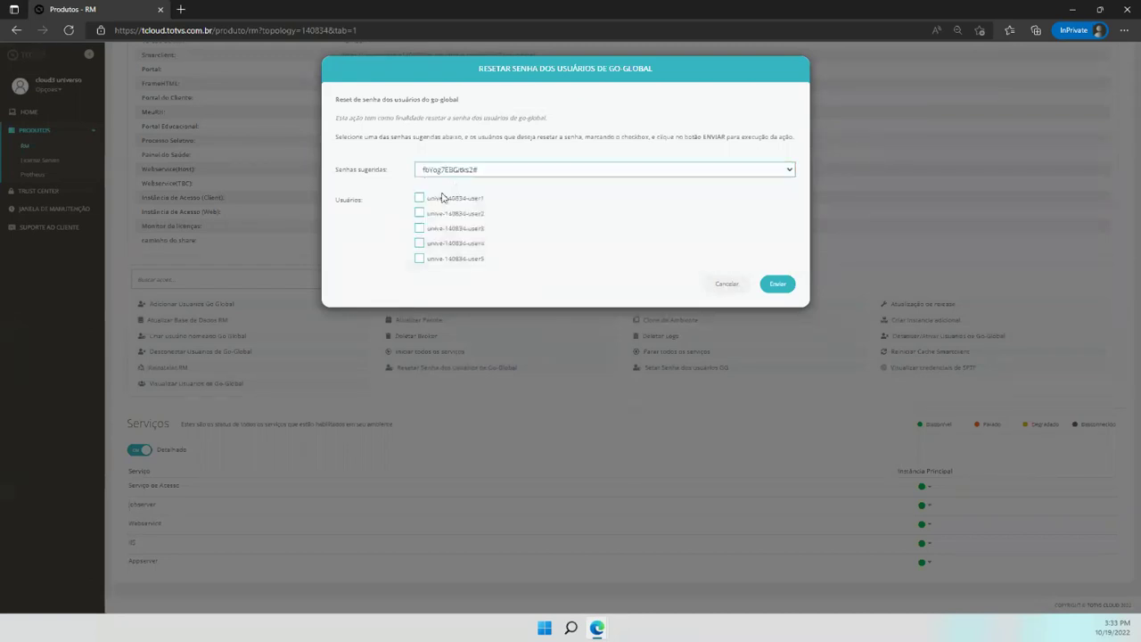
{"action": "left_click", "coordinate": [419, 198]}
{"action": "left_click", "coordinate": [419, 214]}
{"action": "left_click", "coordinate": [420, 228]}
{"action": "left_click", "coordinate": [420, 243]}
{"action": "left_click", "coordinate": [419, 198]}
{"action": "left_click", "coordinate": [420, 213]}
{"action": "left_click", "coordinate": [419, 228]}
{"action": "left_click", "coordinate": [419, 243]}
{"action": "left_click", "coordinate": [728, 287]}
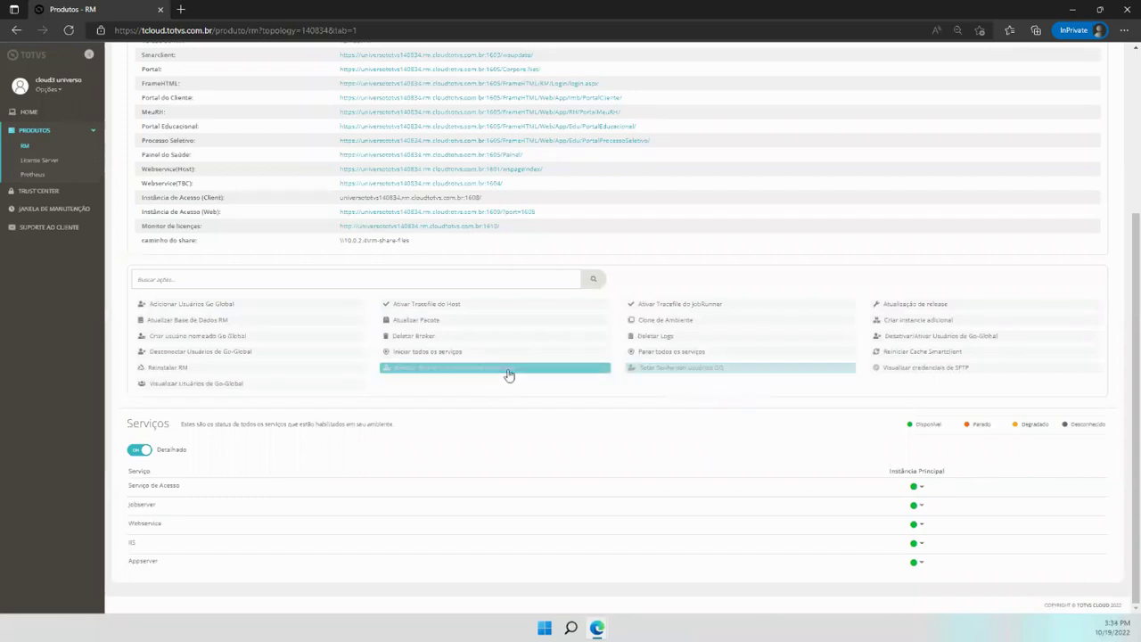
{"action": "left_click", "coordinate": [668, 368]}
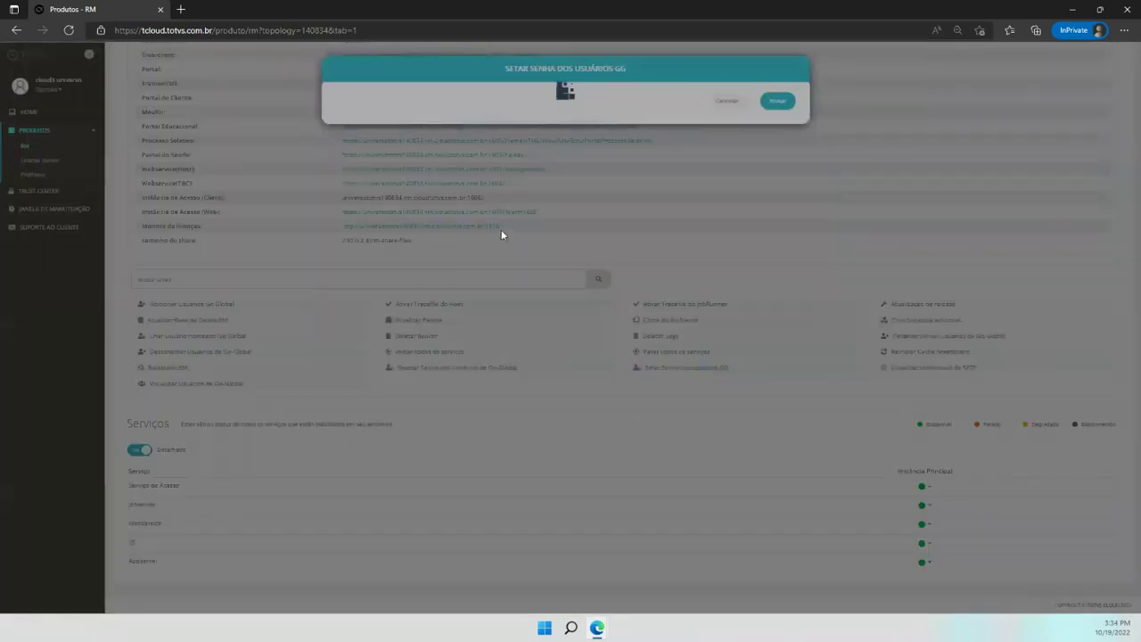
{"action": "left_click", "coordinate": [463, 127]}
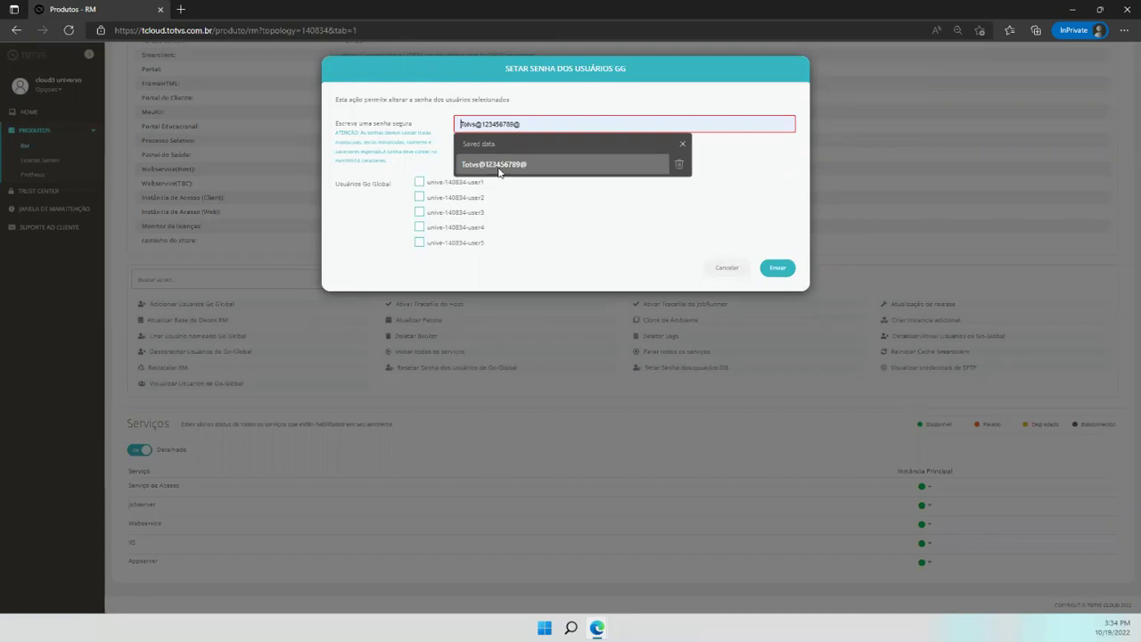
{"action": "left_click", "coordinate": [501, 170]}
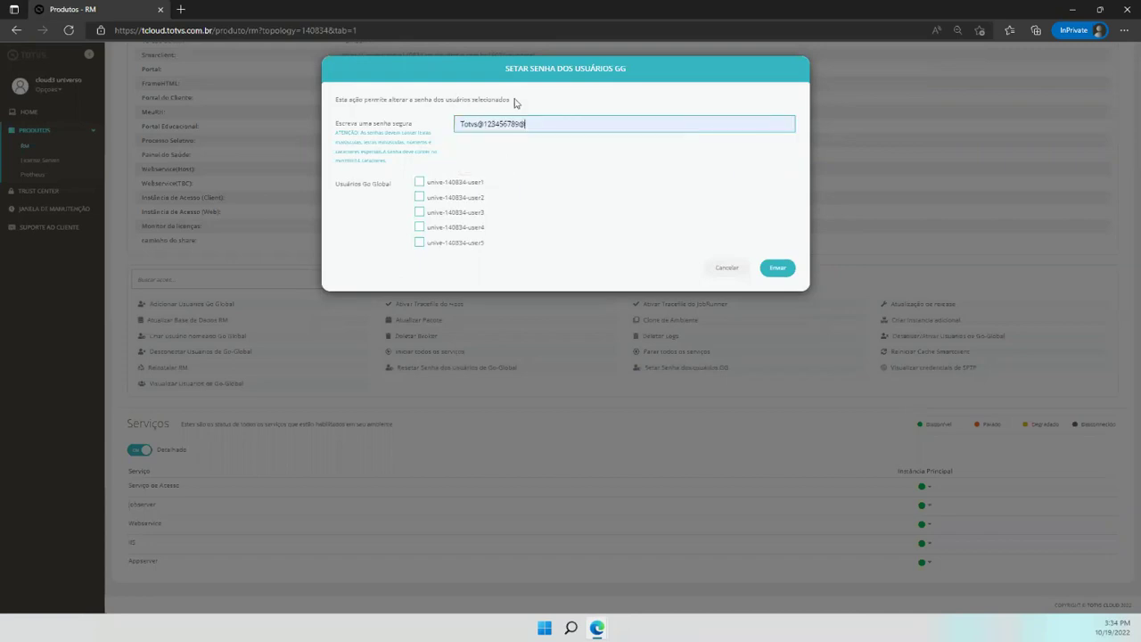
{"action": "left_click", "coordinate": [420, 183]}
{"action": "left_click_drag", "start_coordinate": [528, 124], "coordinate": [461, 125]}
{"action": "left_click_drag", "start_coordinate": [400, 159], "coordinate": [339, 126]}
{"action": "left_click", "coordinate": [407, 154]}
{"action": "left_click", "coordinate": [727, 268]}
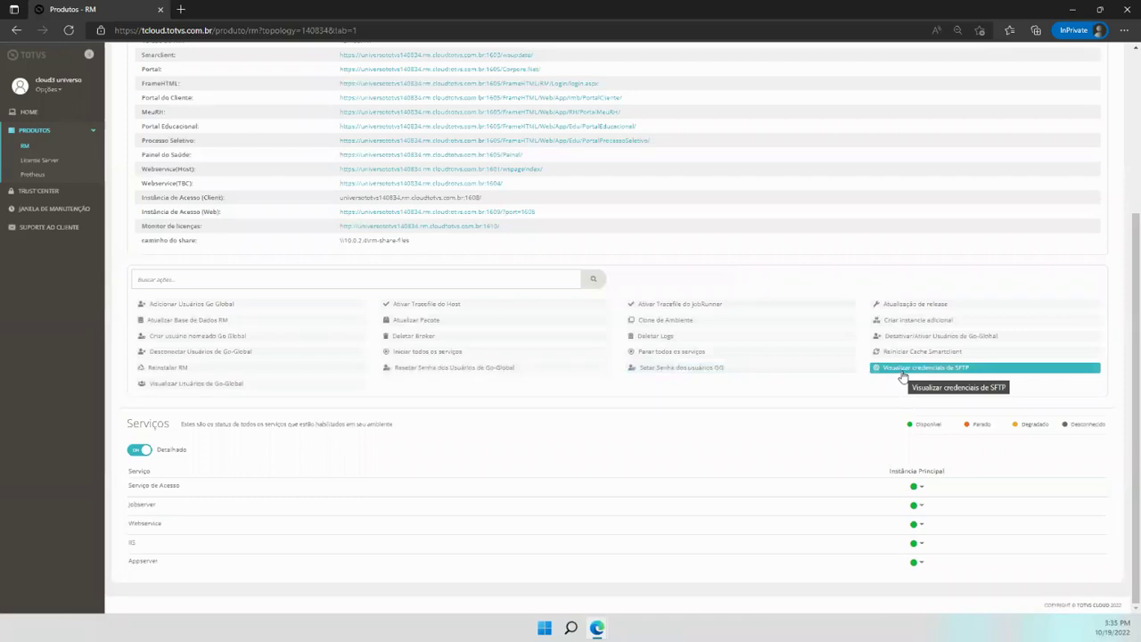
{"action": "left_click", "coordinate": [903, 369]}
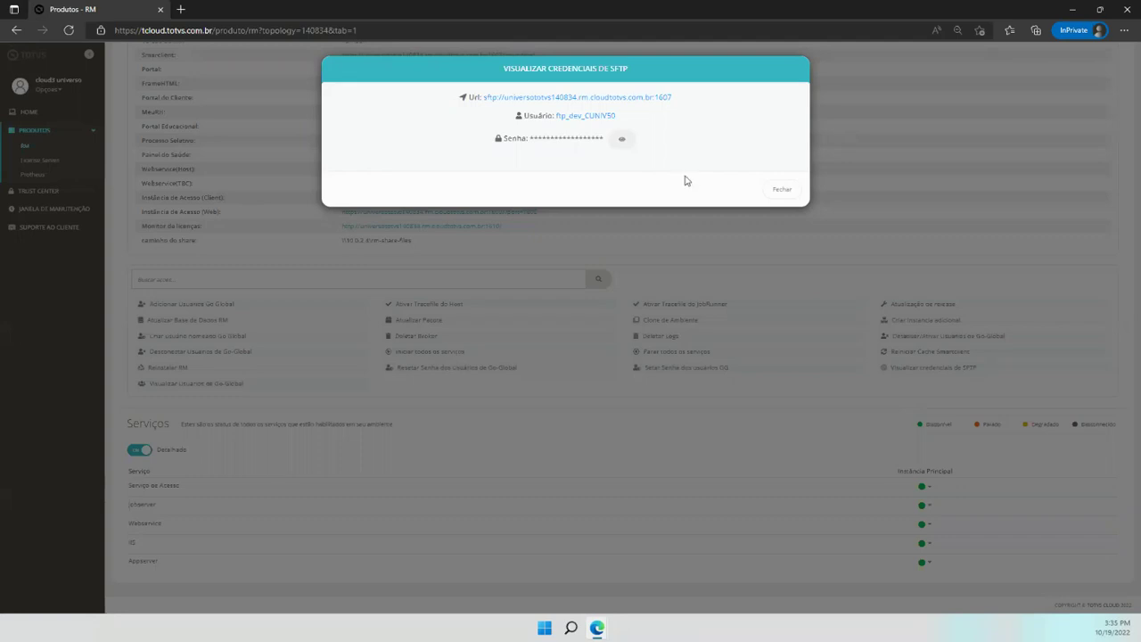
{"action": "left_click", "coordinate": [796, 193]}
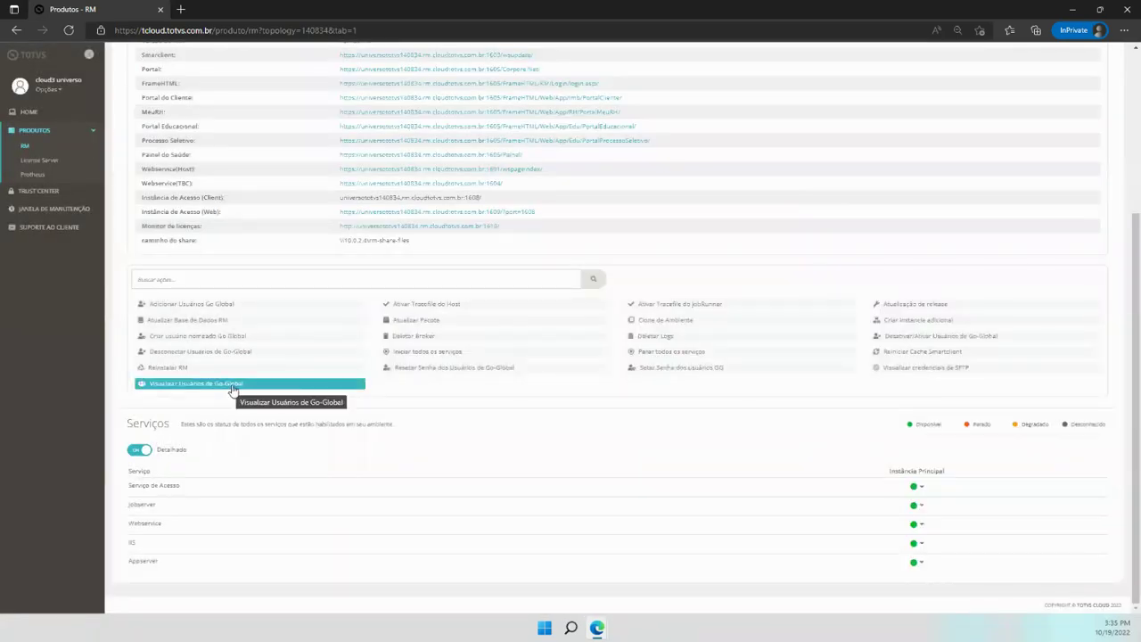
{"action": "left_click", "coordinate": [232, 386]}
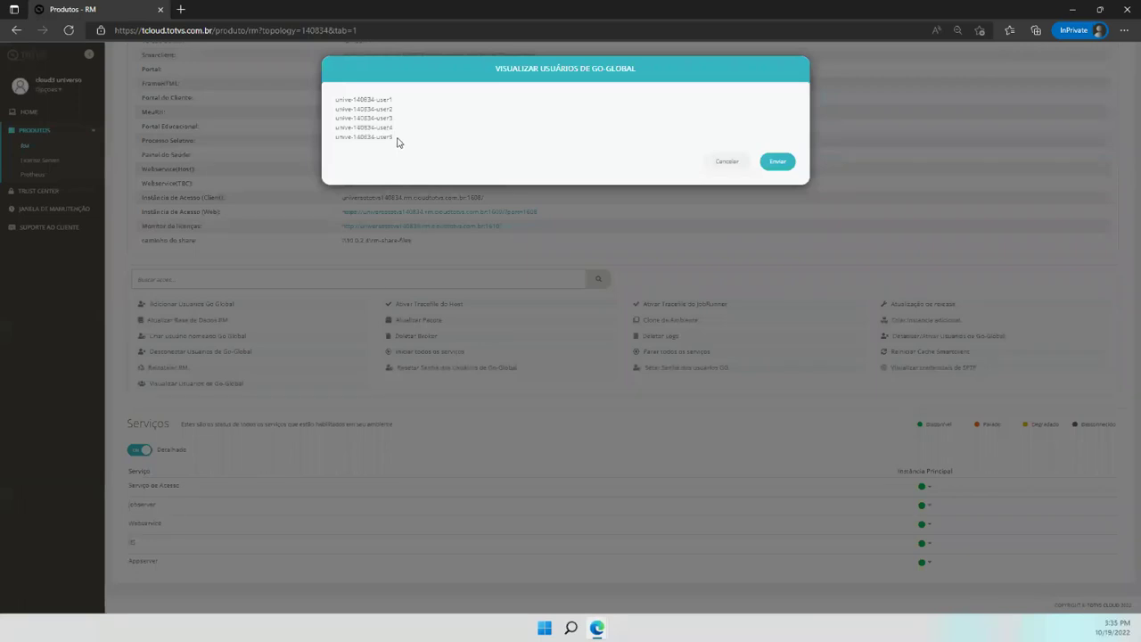
{"action": "left_click_drag", "start_coordinate": [398, 143], "coordinate": [344, 140]}
{"action": "left_click", "coordinate": [444, 141]}
{"action": "left_click", "coordinate": [746, 166]}
Look over the RM environment information, then go to the Janela de Manutenção page
{"action": "scroll", "coordinate": [393, 441], "scroll_direction": "up", "scroll_amount": 3}
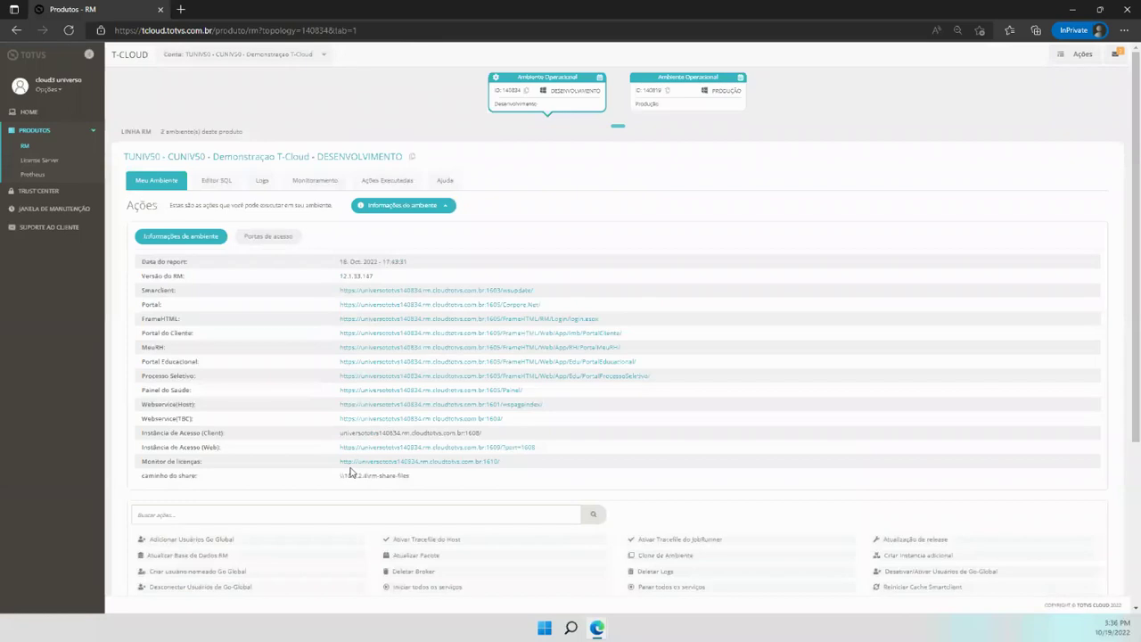
{"action": "scroll", "coordinate": [410, 432], "scroll_direction": "down", "scroll_amount": 3}
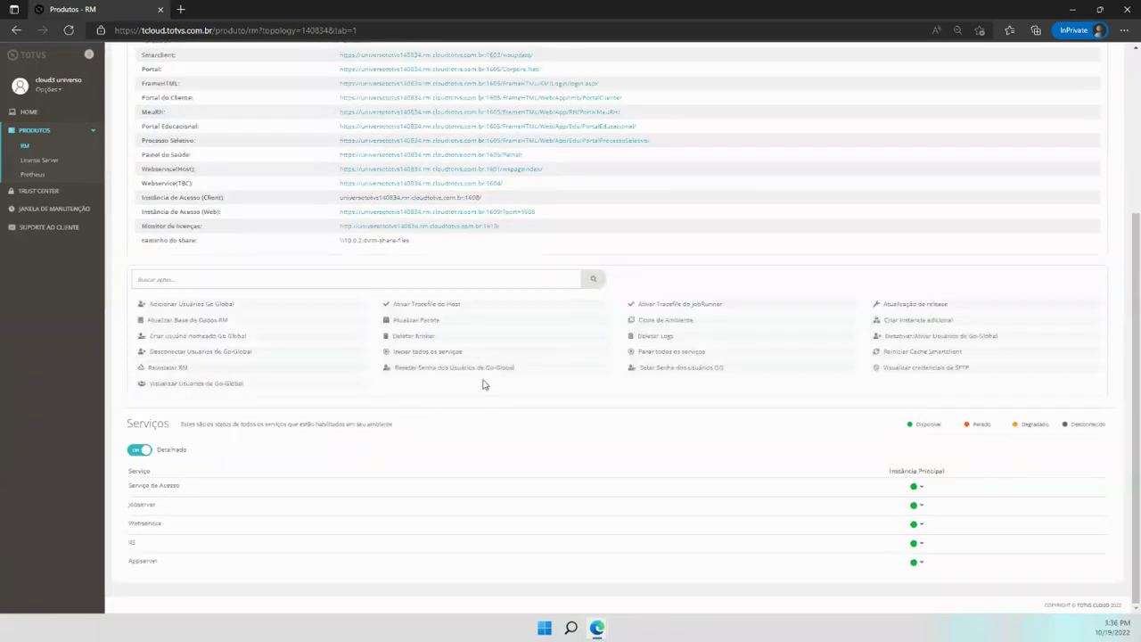
{"action": "scroll", "coordinate": [484, 383], "scroll_direction": "up", "scroll_amount": 3}
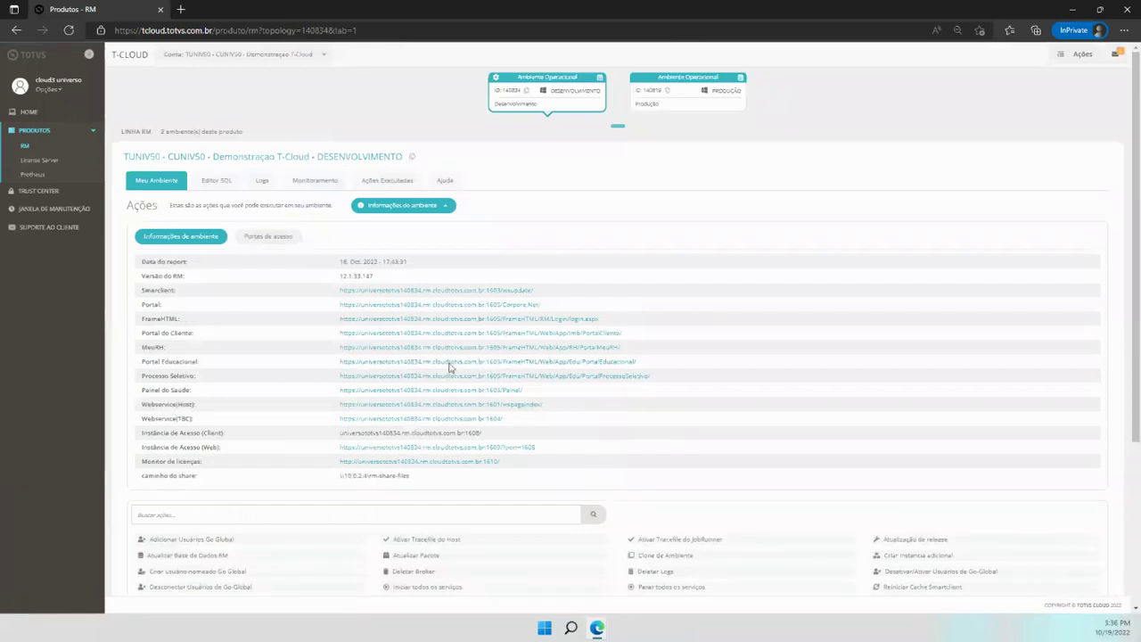
{"action": "scroll", "coordinate": [573, 411], "scroll_direction": "down", "scroll_amount": 2}
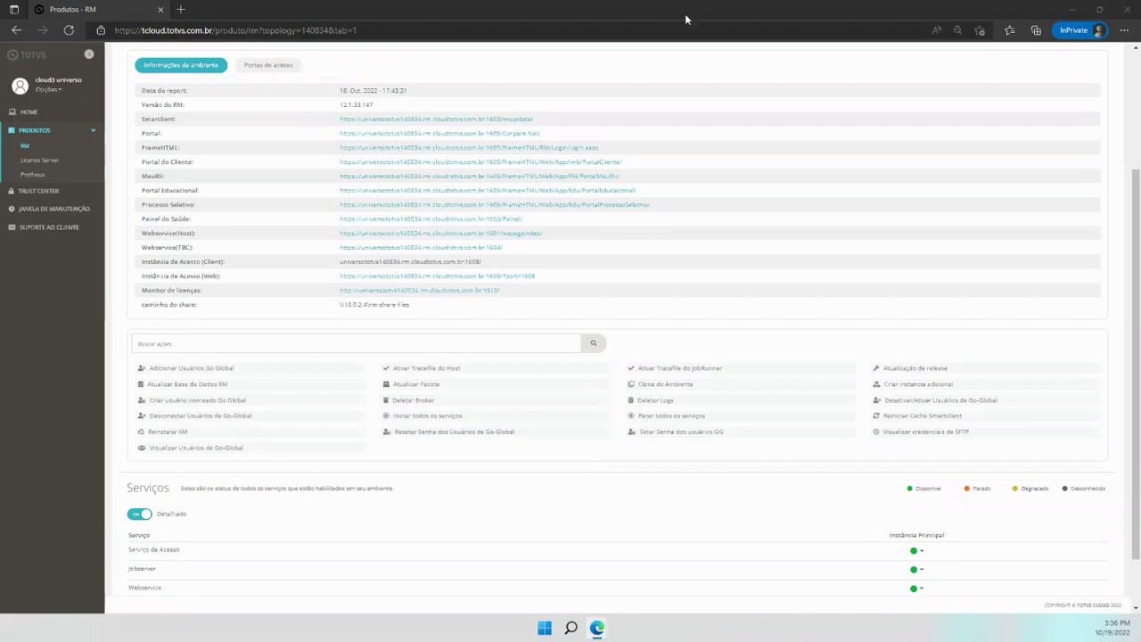
{"action": "left_click", "coordinate": [47, 209]}
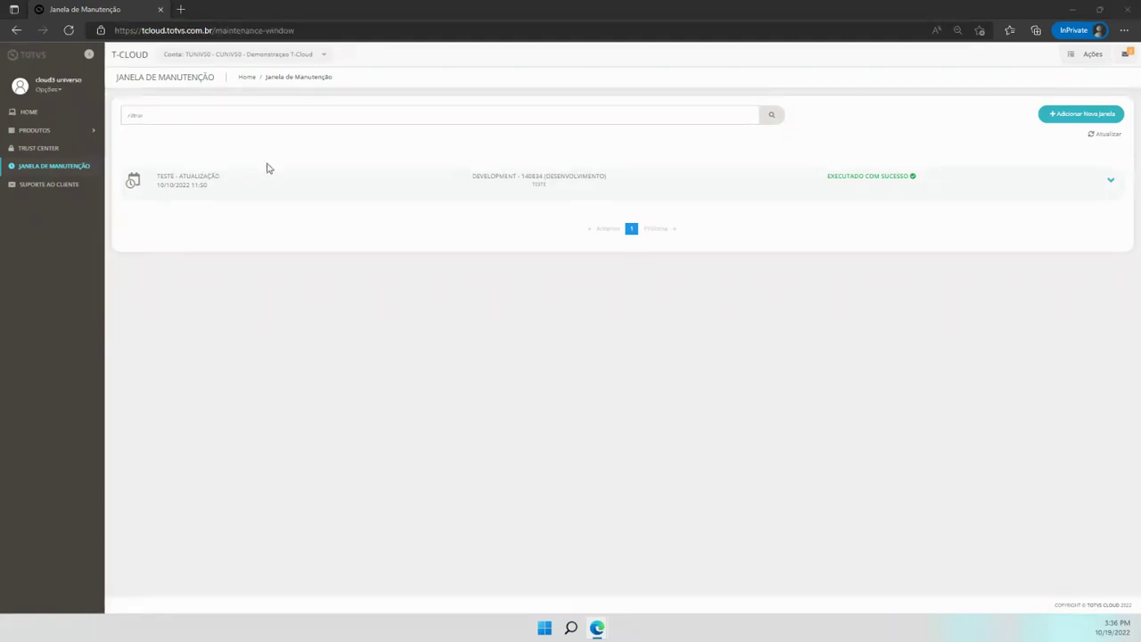
Return to the RM Desenvolvimento environment through Produtos and request its Go-Global users list
{"action": "left_click", "coordinate": [33, 132]}
{"action": "left_click", "coordinate": [25, 148]}
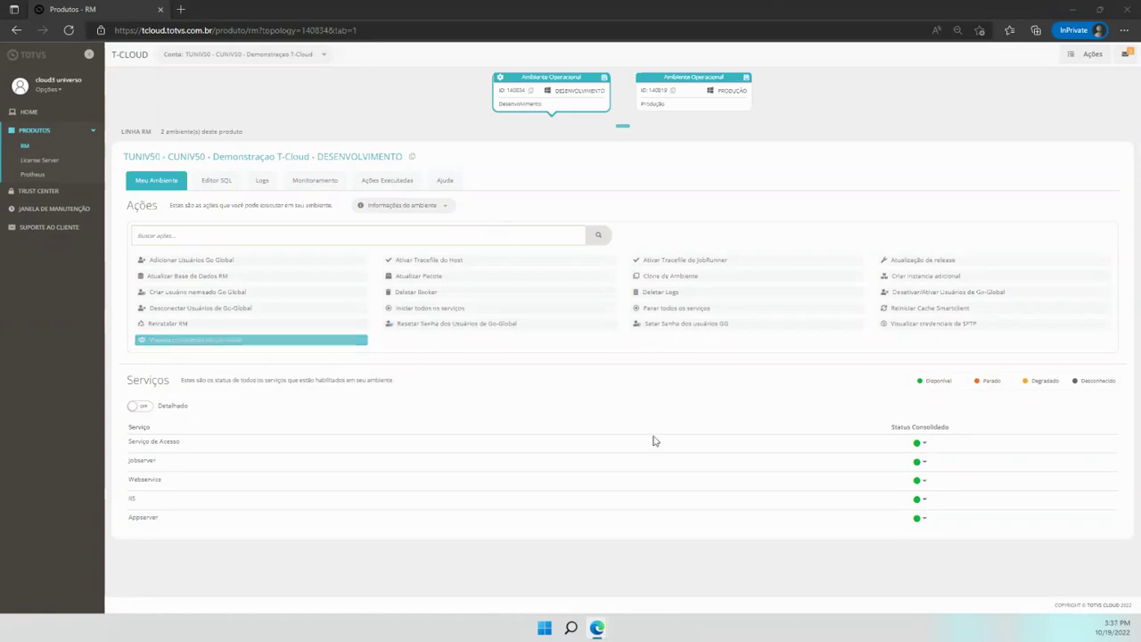
{"action": "left_click", "coordinate": [201, 342]}
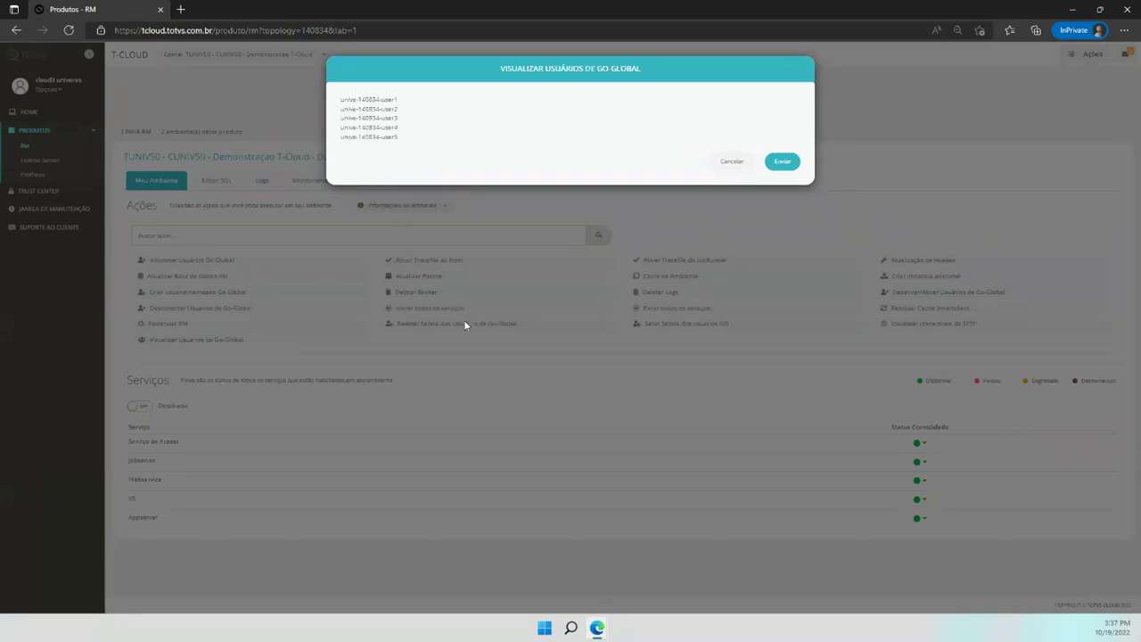
Highlight parts of the last and first Go-Global user names, including the environment number
{"action": "left_click_drag", "start_coordinate": [403, 140], "coordinate": [364, 140]}
{"action": "left_click", "coordinate": [421, 152]}
{"action": "left_click_drag", "start_coordinate": [340, 101], "coordinate": [378, 83]}
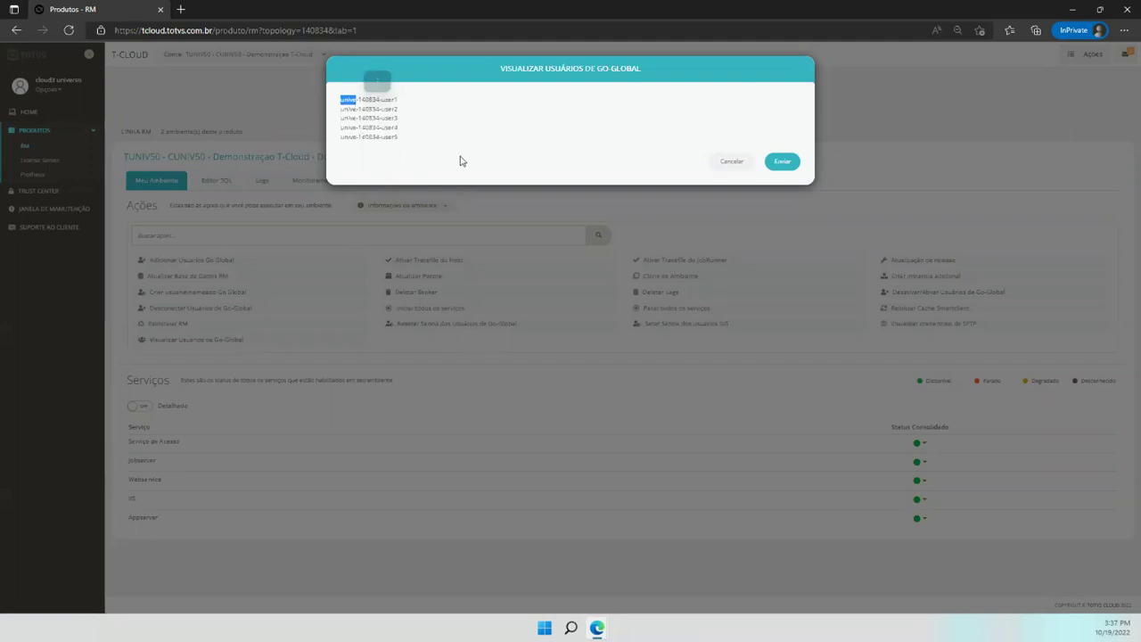
{"action": "left_click_drag", "start_coordinate": [359, 99], "coordinate": [379, 100]}
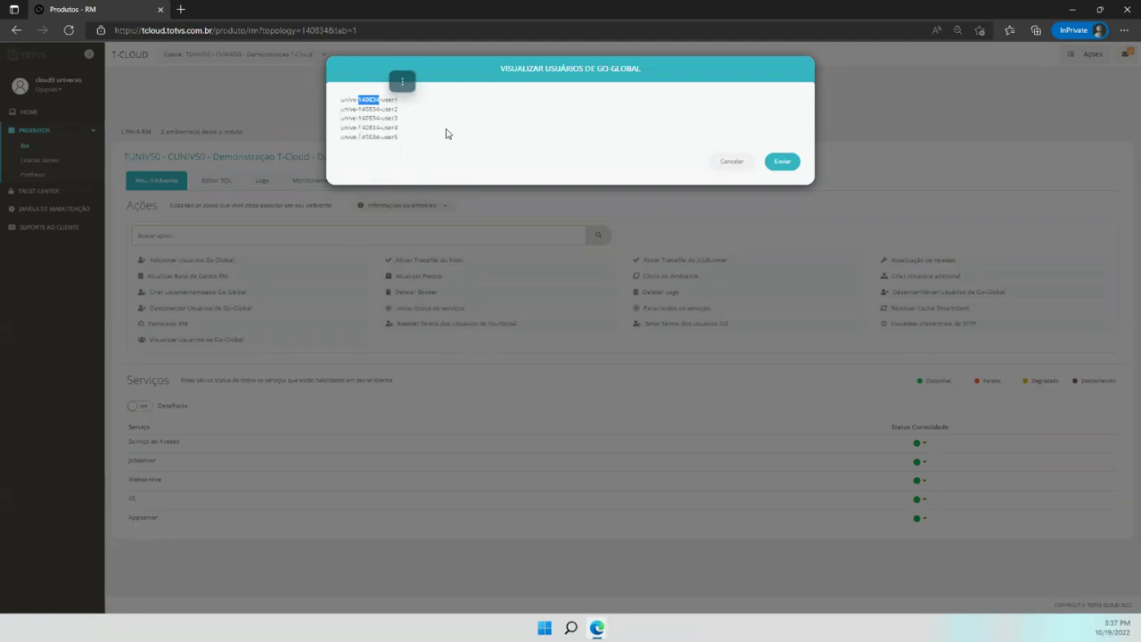
{"action": "left_click", "coordinate": [371, 109]}
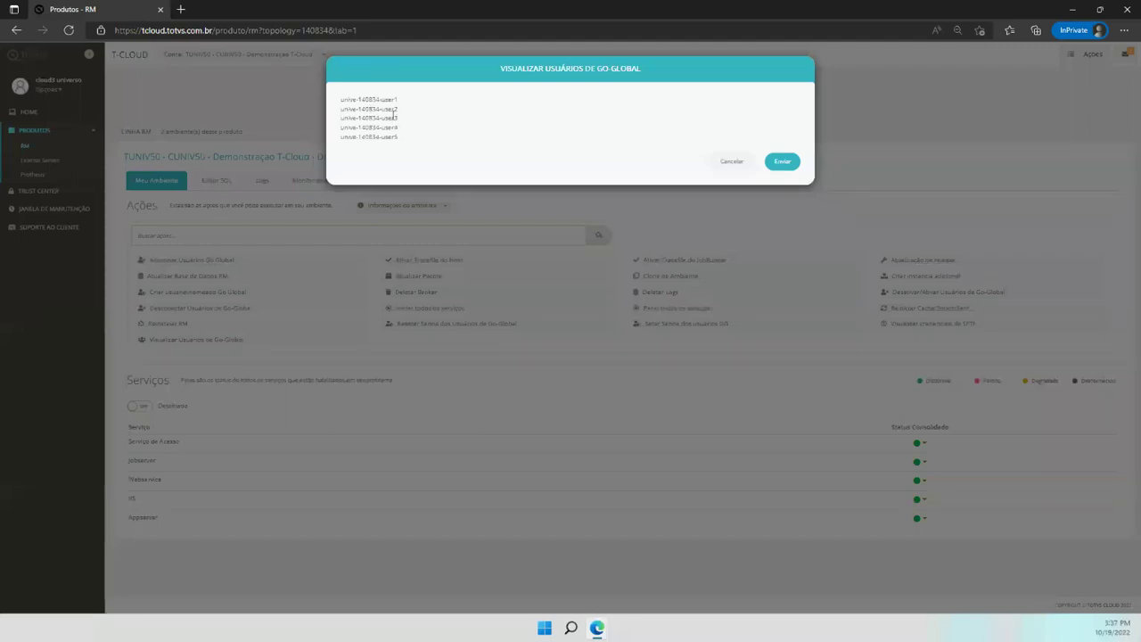
Highlight the second and last user names, then all five, and close with Cancelar
{"action": "left_click_drag", "start_coordinate": [398, 109], "coordinate": [381, 112]}
{"action": "left_click", "coordinate": [396, 138]}
{"action": "left_click_drag", "start_coordinate": [396, 139], "coordinate": [402, 158]}
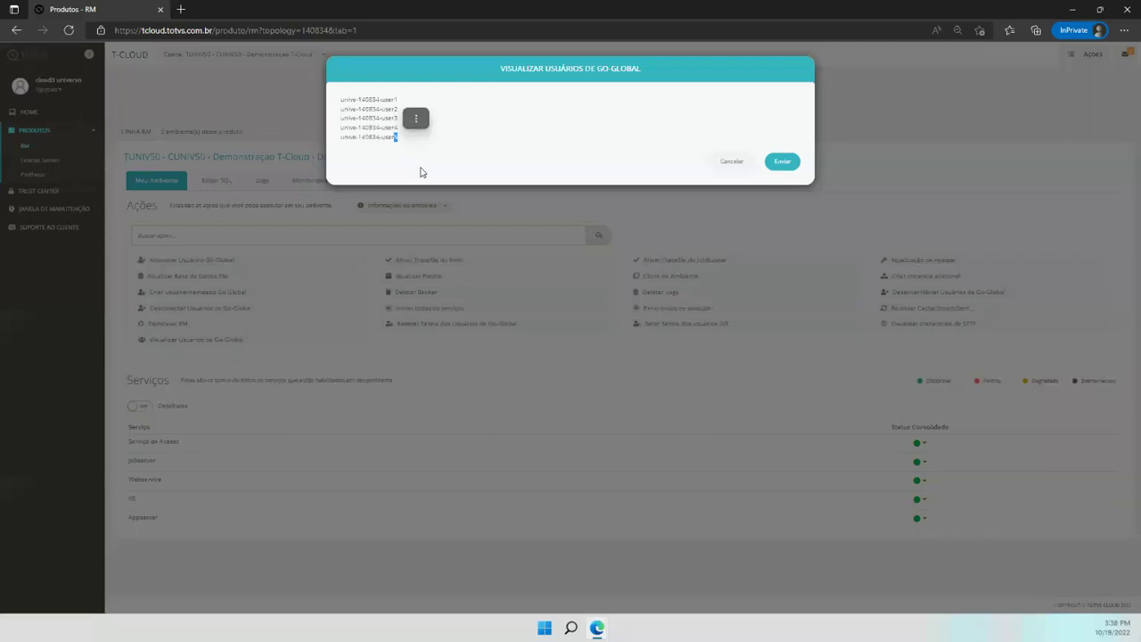
{"action": "left_click", "coordinate": [695, 175]}
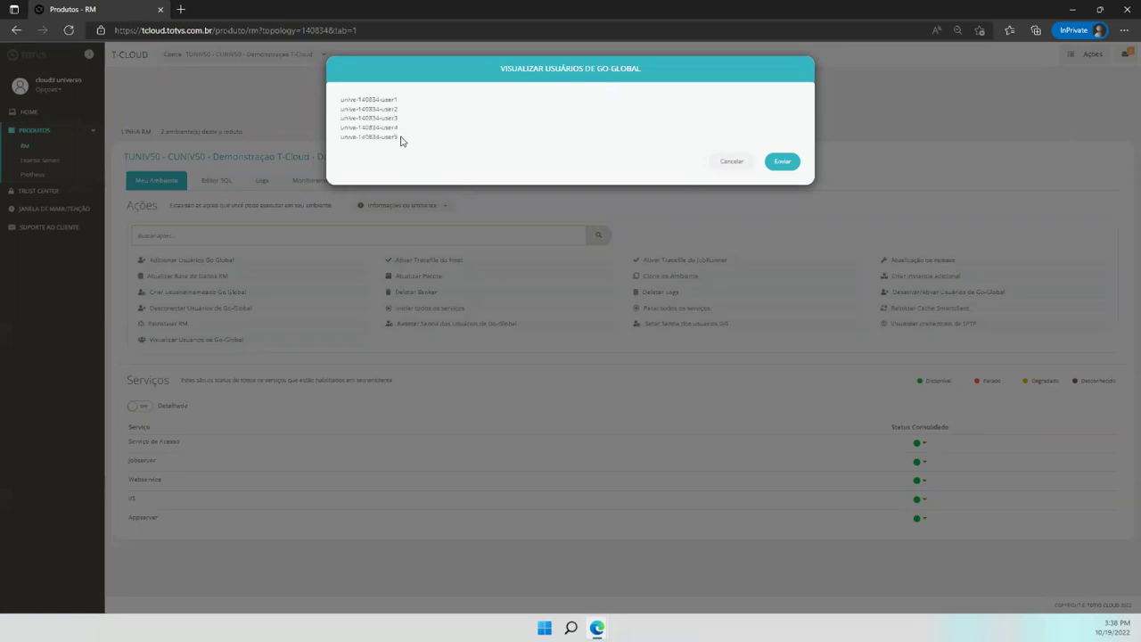
{"action": "left_click_drag", "start_coordinate": [401, 140], "coordinate": [342, 78]}
{"action": "left_click", "coordinate": [435, 153]}
{"action": "left_click", "coordinate": [731, 162]}
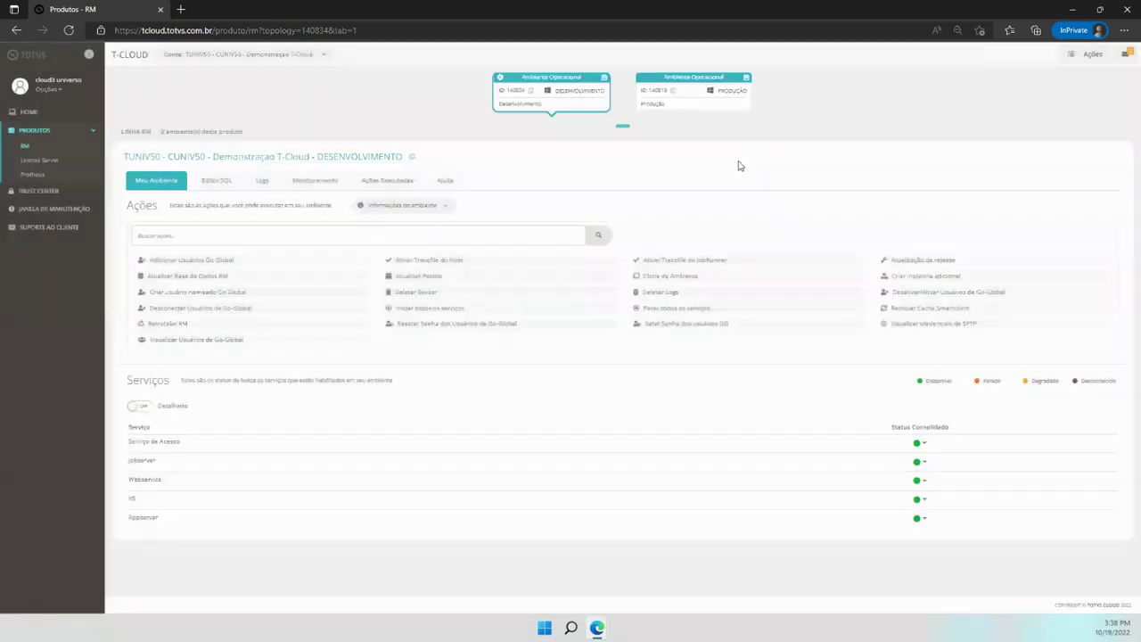
Expand TESTE - ATUALIZAÇÃO on Janela de Manutenção to show Aplicar Patch, Atualizar Base de Dados RM, Habilitar Totvs Audit
{"action": "left_click", "coordinate": [51, 210]}
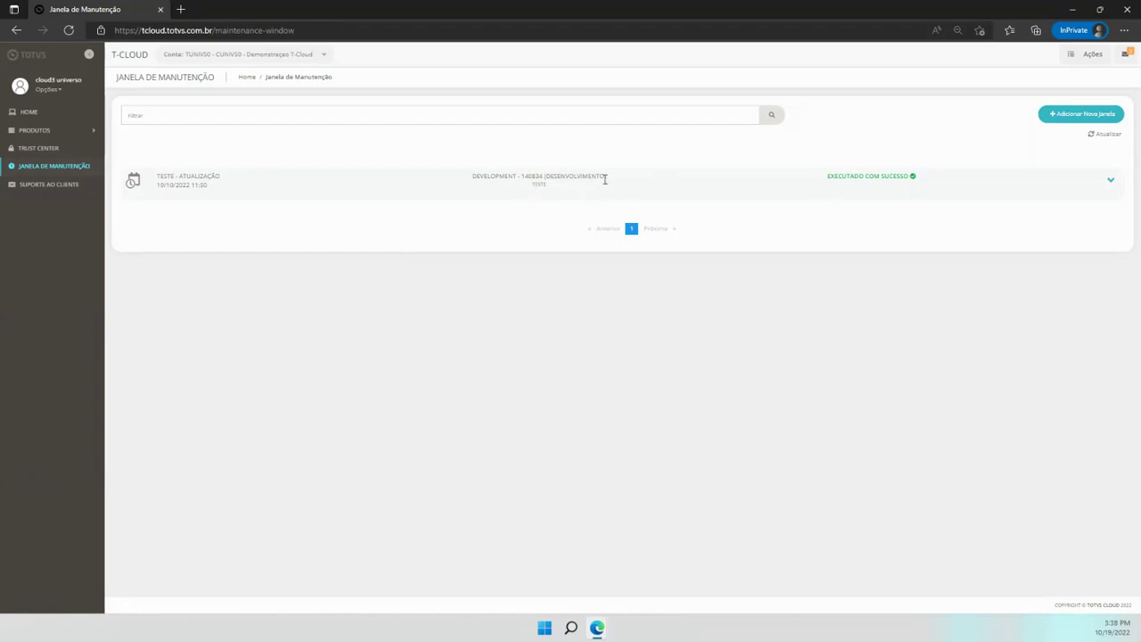
{"action": "left_click", "coordinate": [1111, 182]}
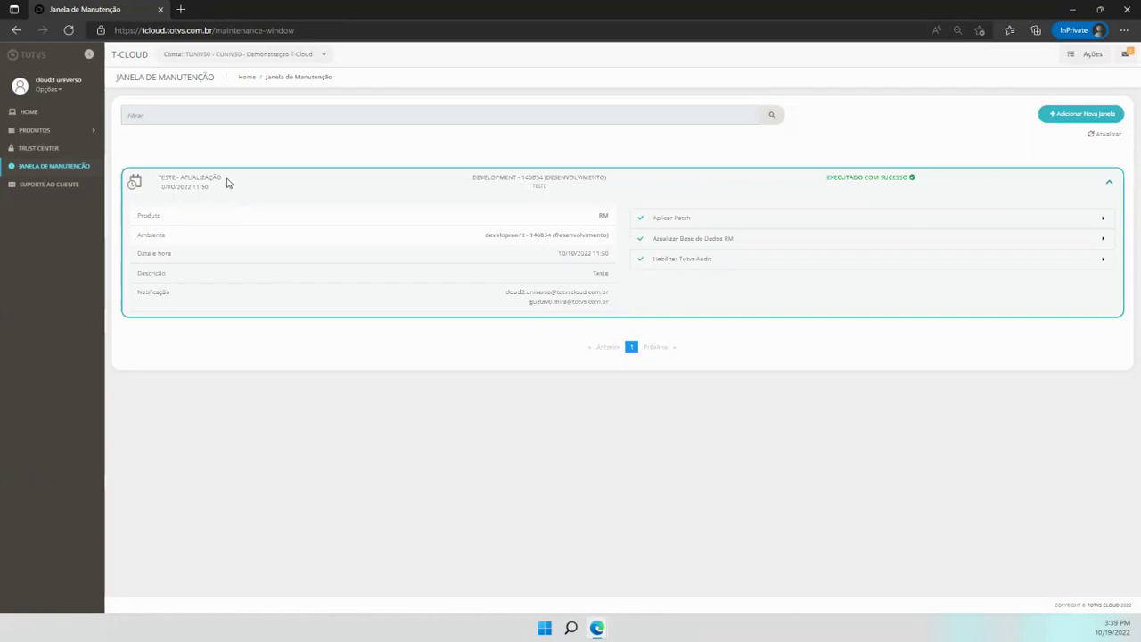
{"action": "left_click_drag", "start_coordinate": [227, 181], "coordinate": [157, 178]}
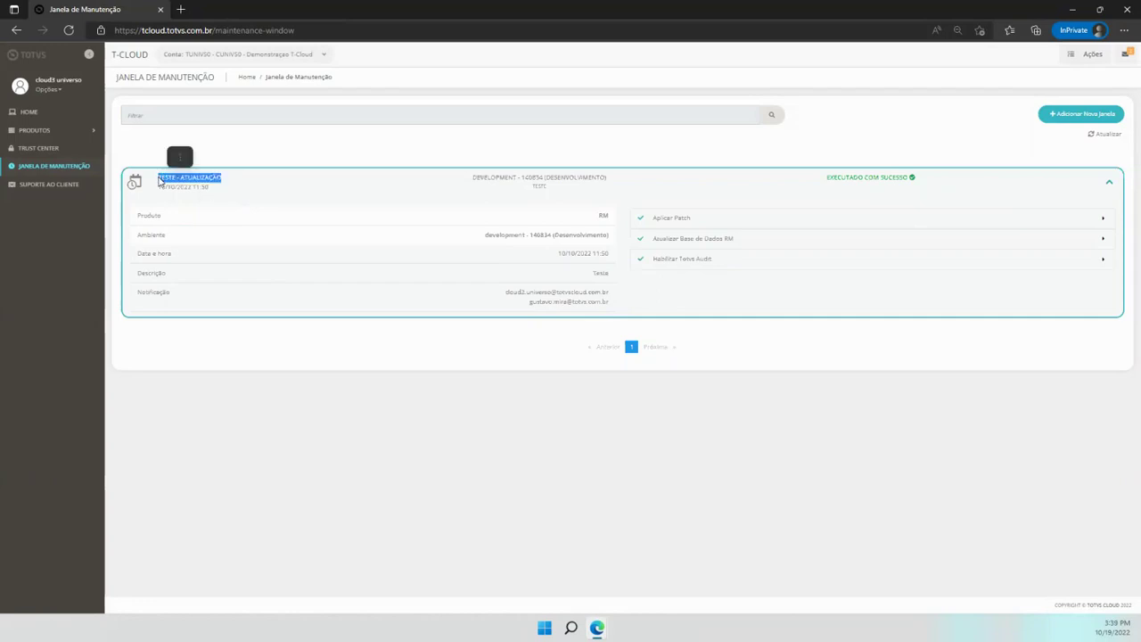
{"action": "left_click", "coordinate": [227, 195]}
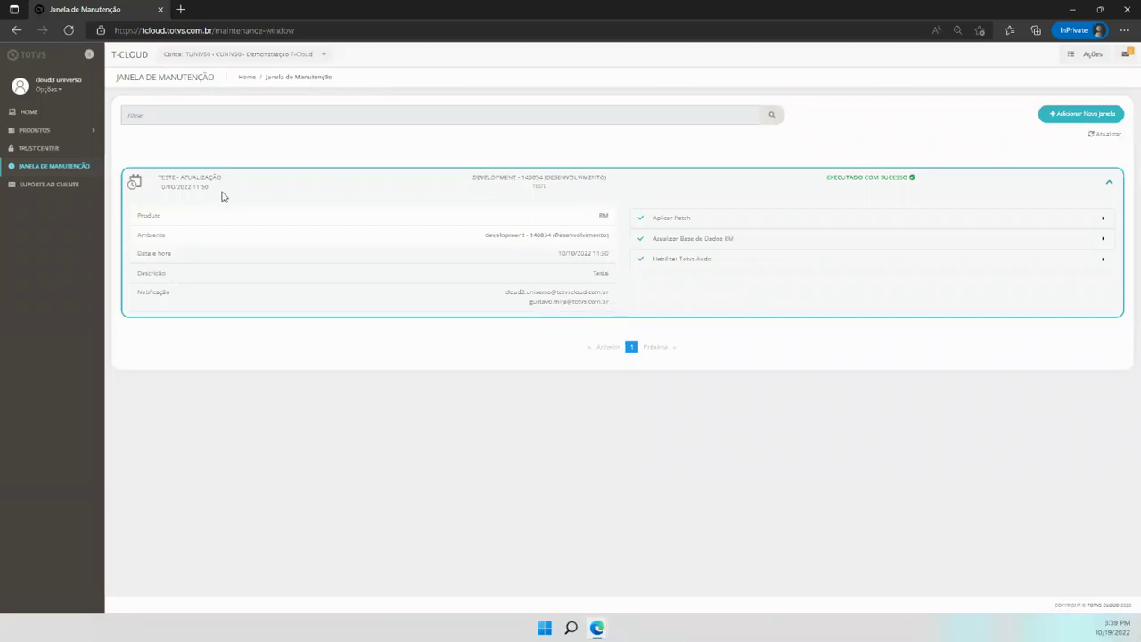
{"action": "left_click_drag", "start_coordinate": [214, 188], "coordinate": [161, 195]}
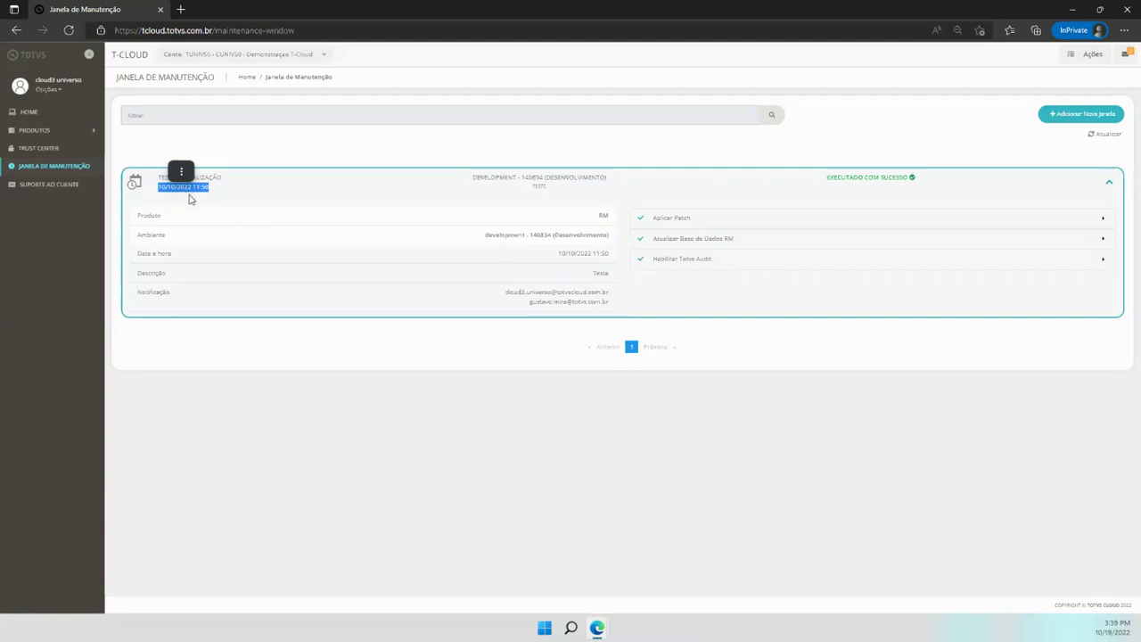
{"action": "left_click", "coordinate": [162, 224]}
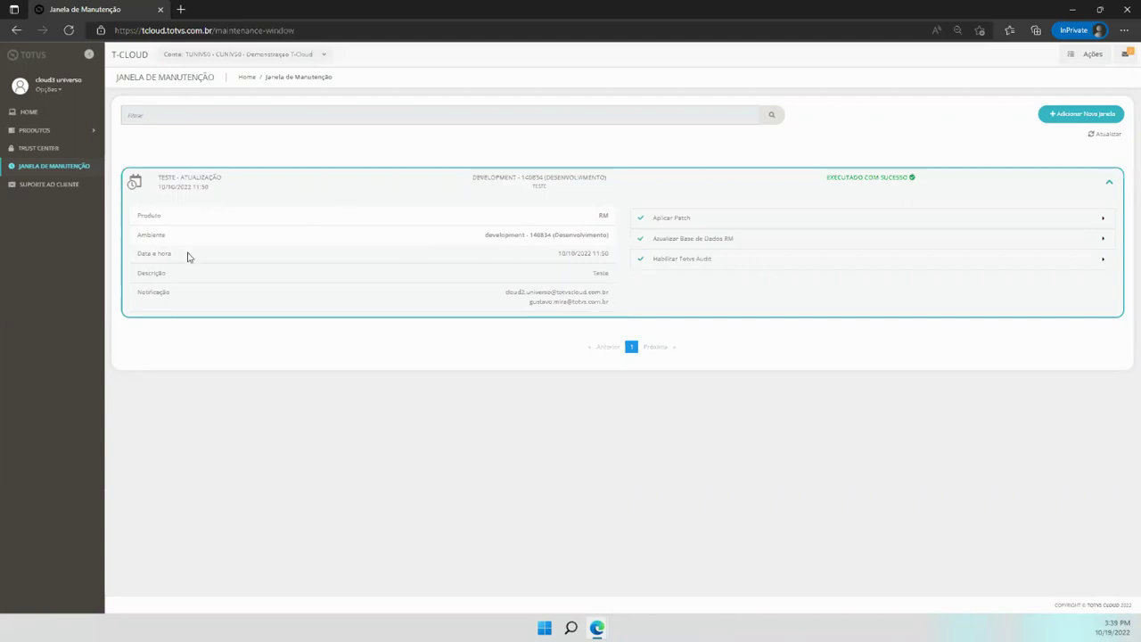
{"action": "left_click_drag", "start_coordinate": [211, 189], "coordinate": [164, 186]}
{"action": "left_click", "coordinate": [572, 254]}
{"action": "double_click", "coordinate": [597, 273]}
{"action": "left_click", "coordinate": [612, 278]}
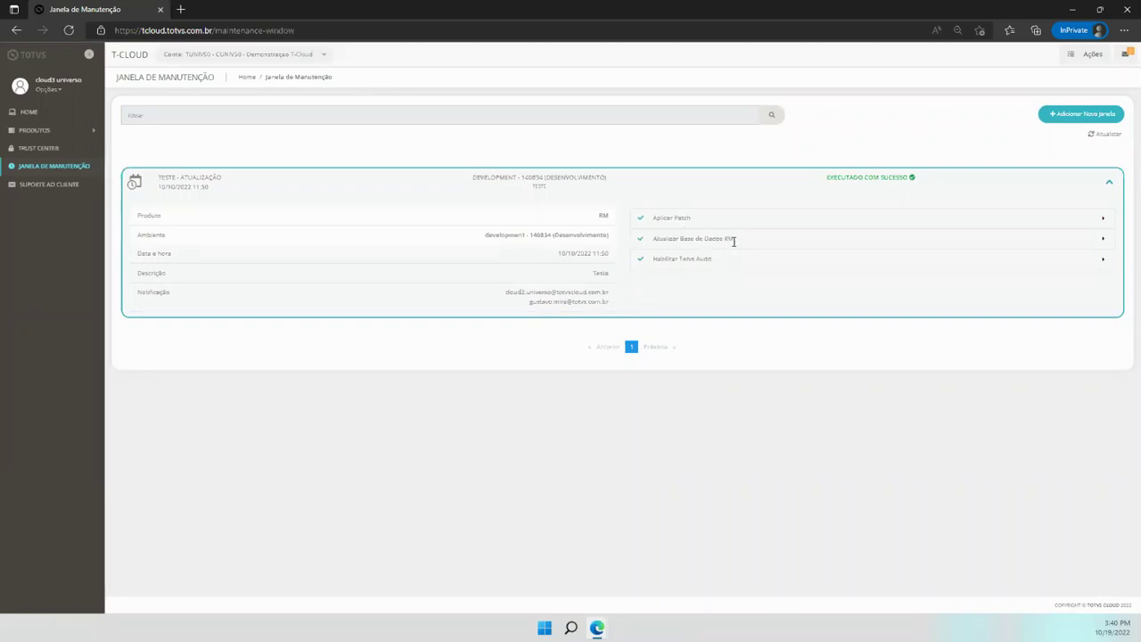
Expand the Aplicar Patch row and select its pipeline number 14238165
{"action": "left_click", "coordinate": [1103, 219]}
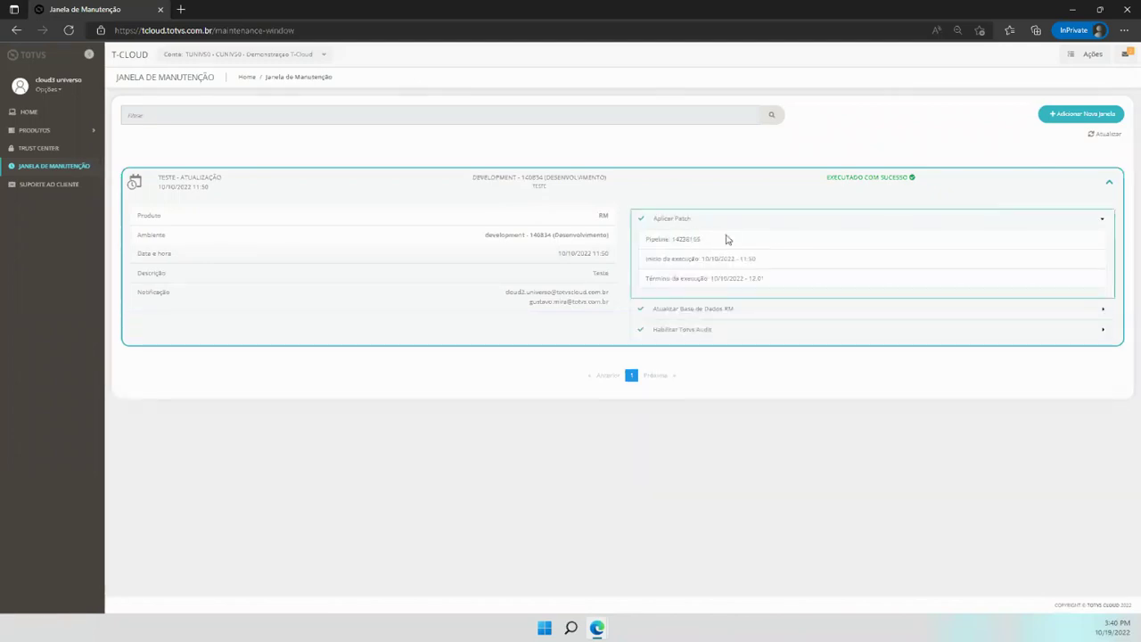
{"action": "left_click_drag", "start_coordinate": [703, 242], "coordinate": [675, 243]}
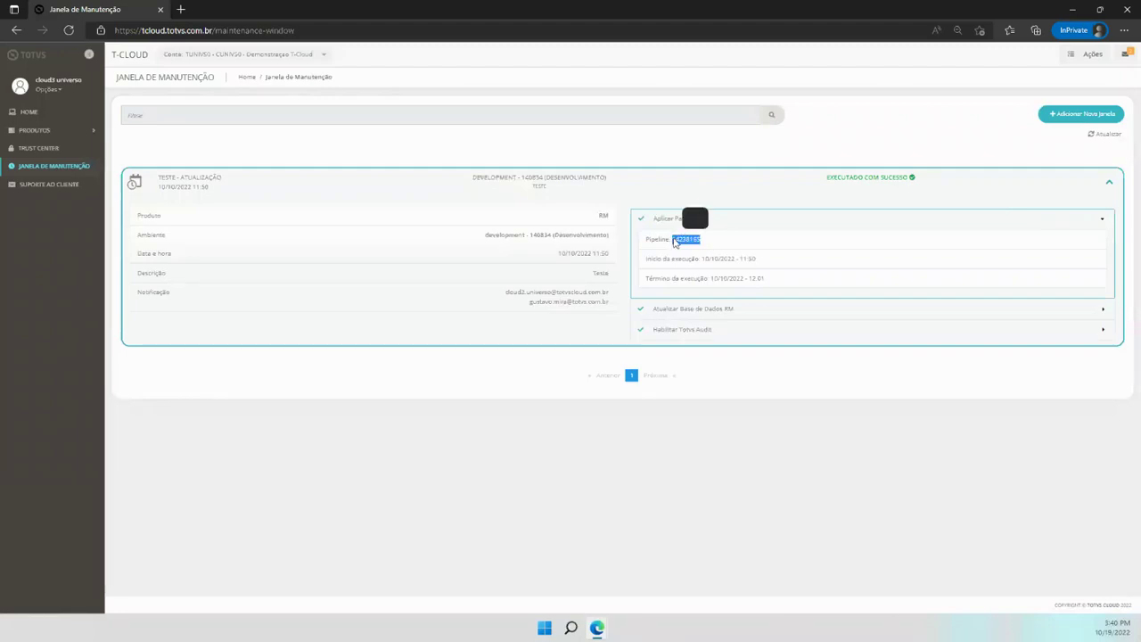
{"action": "left_click", "coordinate": [728, 243]}
{"action": "left_click_drag", "start_coordinate": [704, 243], "coordinate": [673, 240]}
{"action": "left_click", "coordinate": [726, 252]}
{"action": "left_click_drag", "start_coordinate": [704, 245], "coordinate": [673, 246]}
{"action": "key", "text": "ctrl+c"}
{"action": "left_click", "coordinate": [1086, 58]}
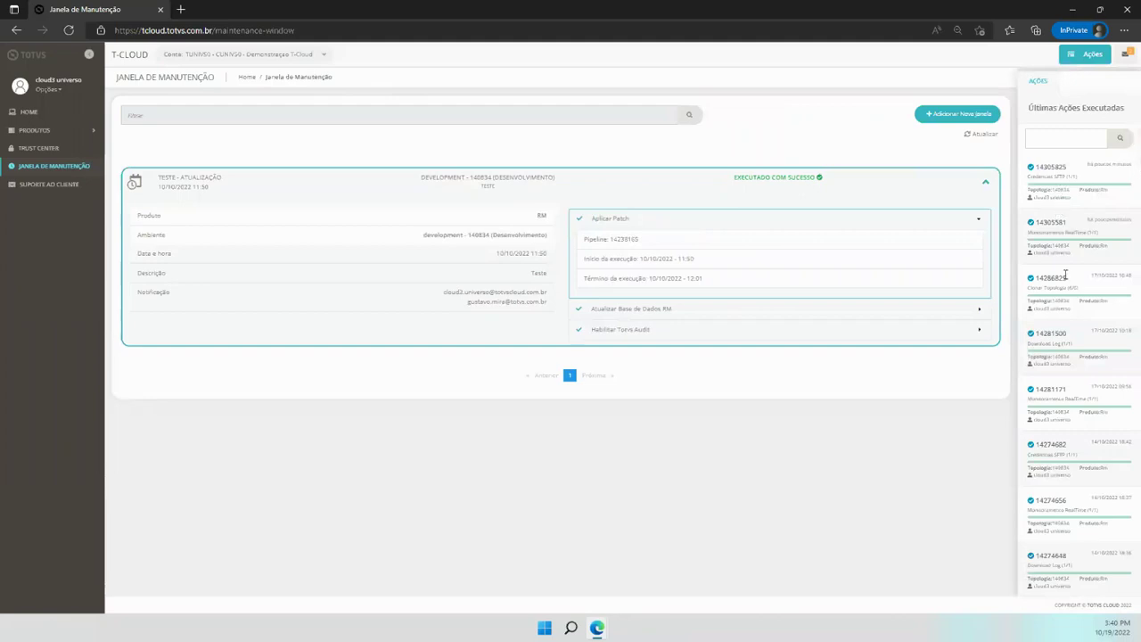
{"action": "left_click_drag", "start_coordinate": [1067, 167], "coordinate": [1036, 168]}
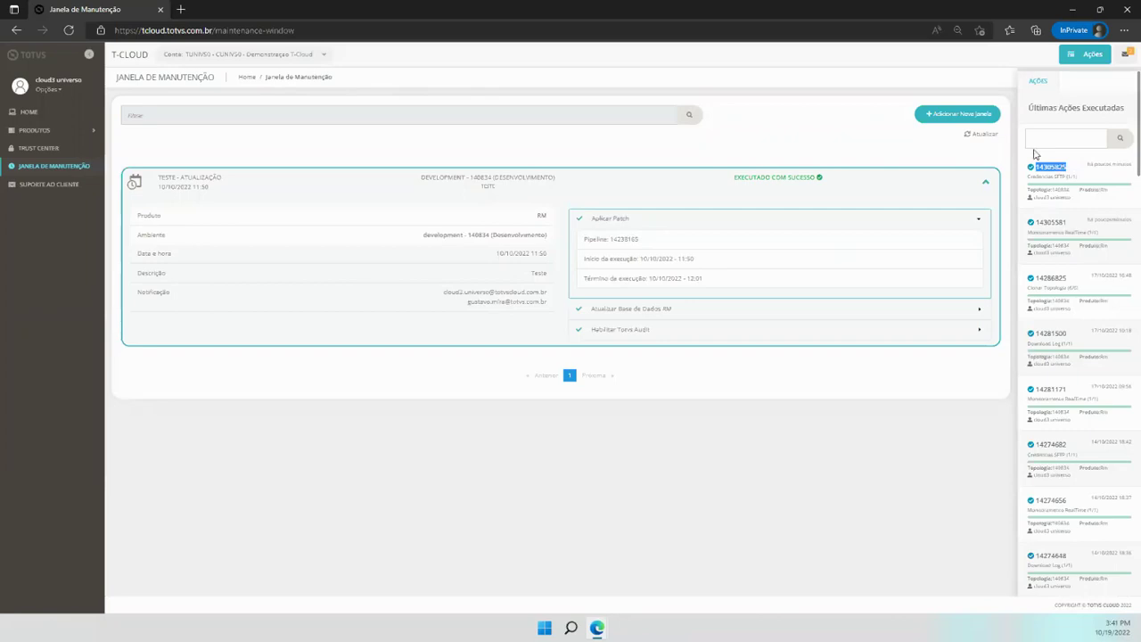
{"action": "left_click", "coordinate": [1081, 55]}
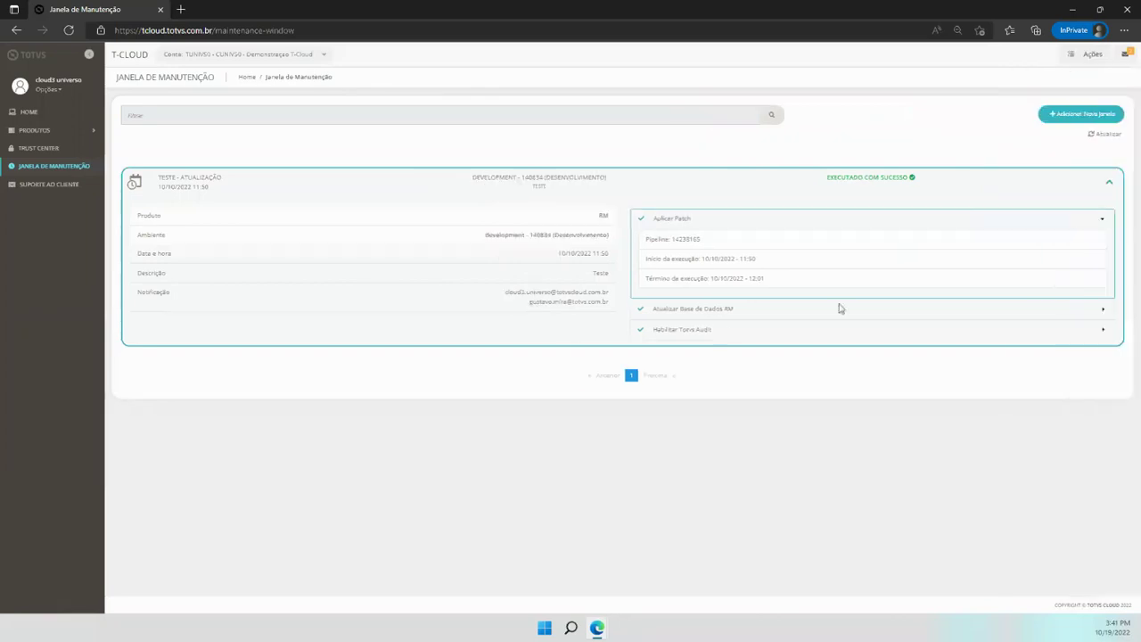
{"action": "double_click", "coordinate": [697, 241]}
{"action": "left_click", "coordinate": [673, 258]}
{"action": "left_click_drag", "start_coordinate": [757, 259], "coordinate": [742, 260]}
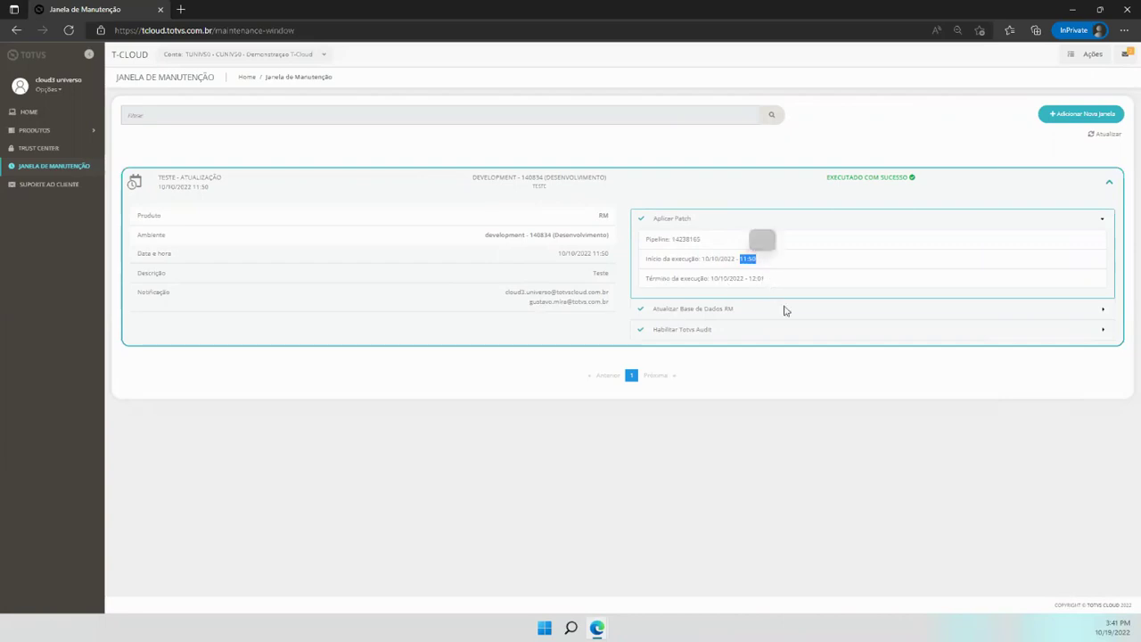
Collapse Aplicar Patch and briefly check the Atualizar Base de Dados RM execution details
{"action": "left_click", "coordinate": [1103, 219]}
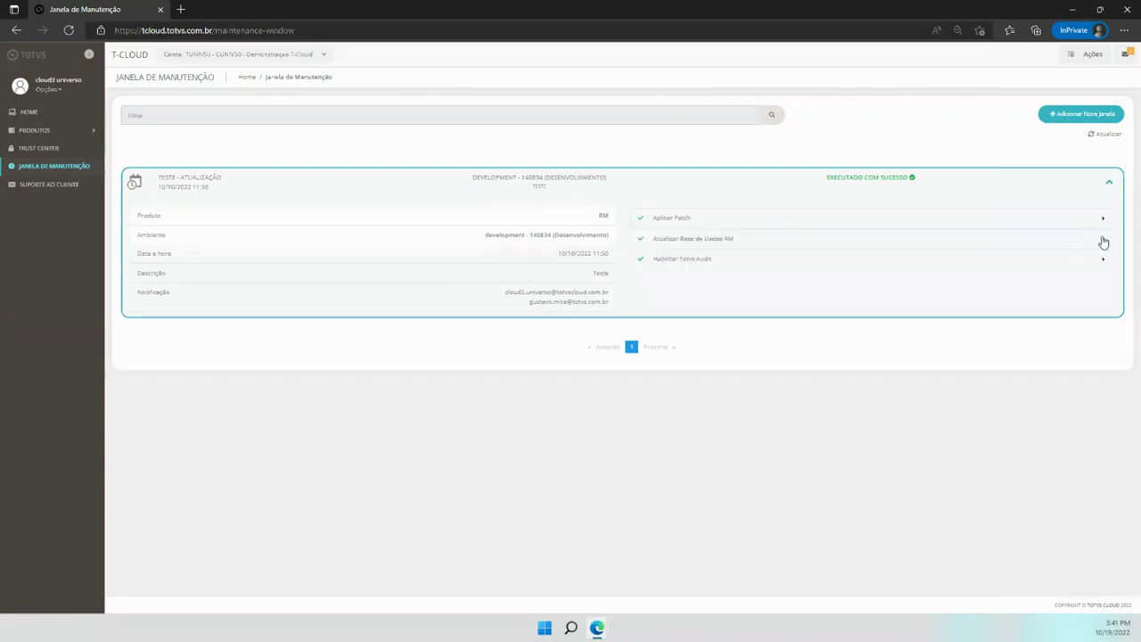
{"action": "left_click", "coordinate": [1104, 223]}
{"action": "left_click", "coordinate": [1104, 223]}
{"action": "left_click", "coordinate": [1104, 241]}
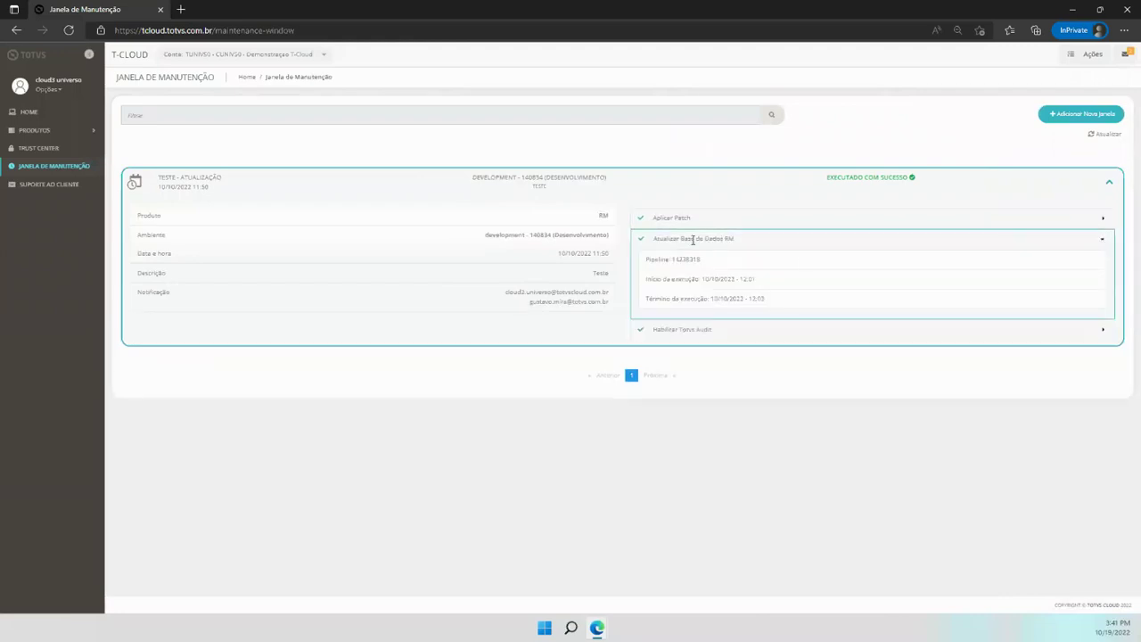
{"action": "left_click", "coordinate": [1104, 239]}
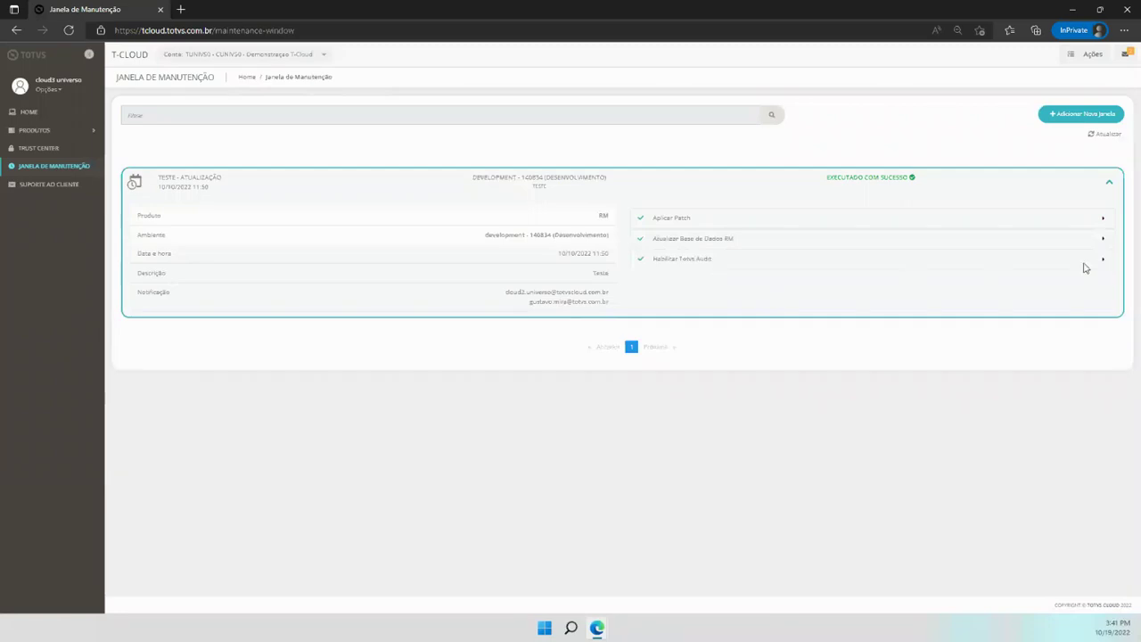
Check the Habilitar Totvs Audit start and 12:04 end times, collapse it, and refresh the list
{"action": "left_click", "coordinate": [1099, 262]}
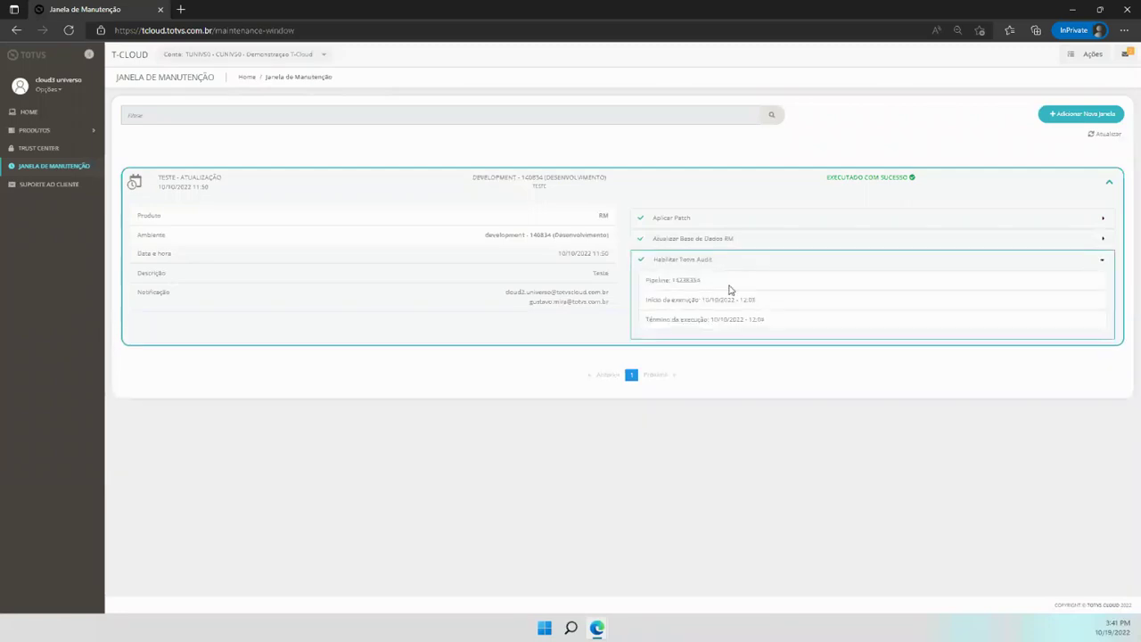
{"action": "mouse_move", "coordinate": [757, 301]}
{"action": "left_mouse_down"}
{"action": "mouse_move", "coordinate": [721, 301]}
{"action": "mouse_move", "coordinate": [750, 301]}
{"action": "left_mouse_up"}
{"action": "left_click", "coordinate": [777, 328]}
{"action": "left_click_drag", "start_coordinate": [767, 320], "coordinate": [749, 320]}
{"action": "left_click", "coordinate": [1101, 260]}
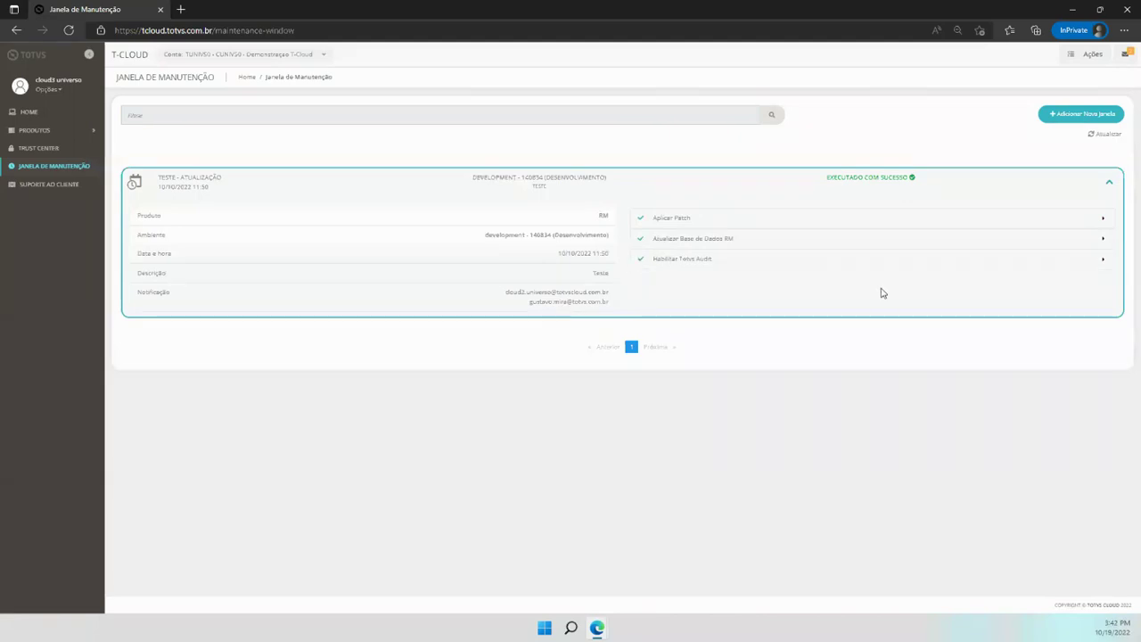
{"action": "left_click", "coordinate": [1102, 138]}
Begin a new maintenance window with product RM and the development environment
{"action": "left_click", "coordinate": [1075, 120]}
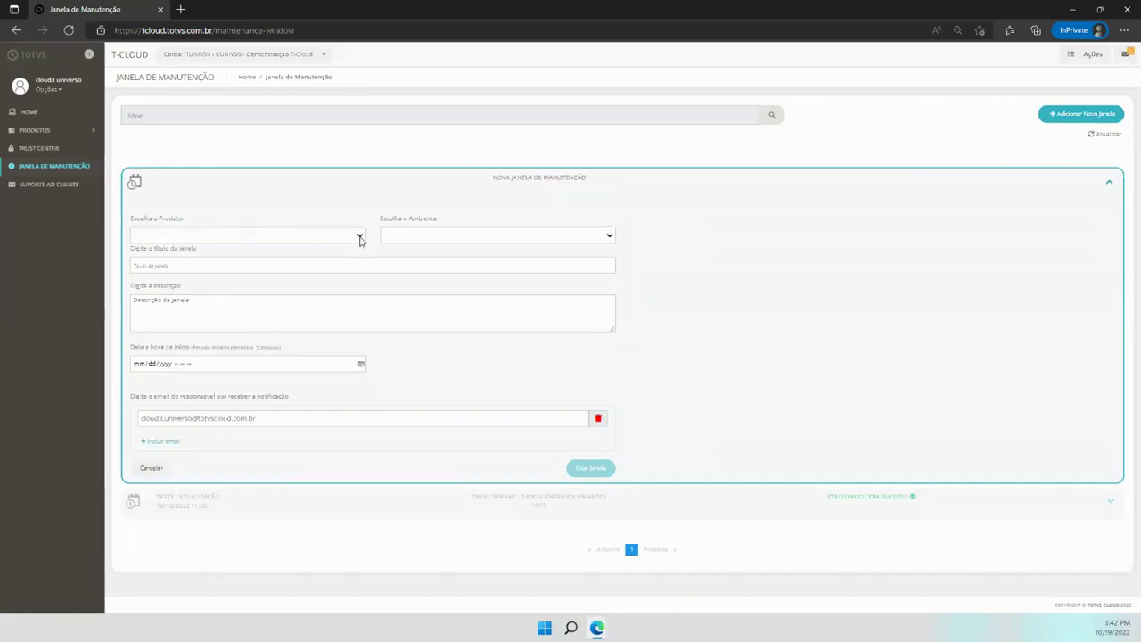
{"action": "left_click", "coordinate": [359, 236]}
{"action": "left_click", "coordinate": [143, 261]}
{"action": "left_click", "coordinate": [612, 236]}
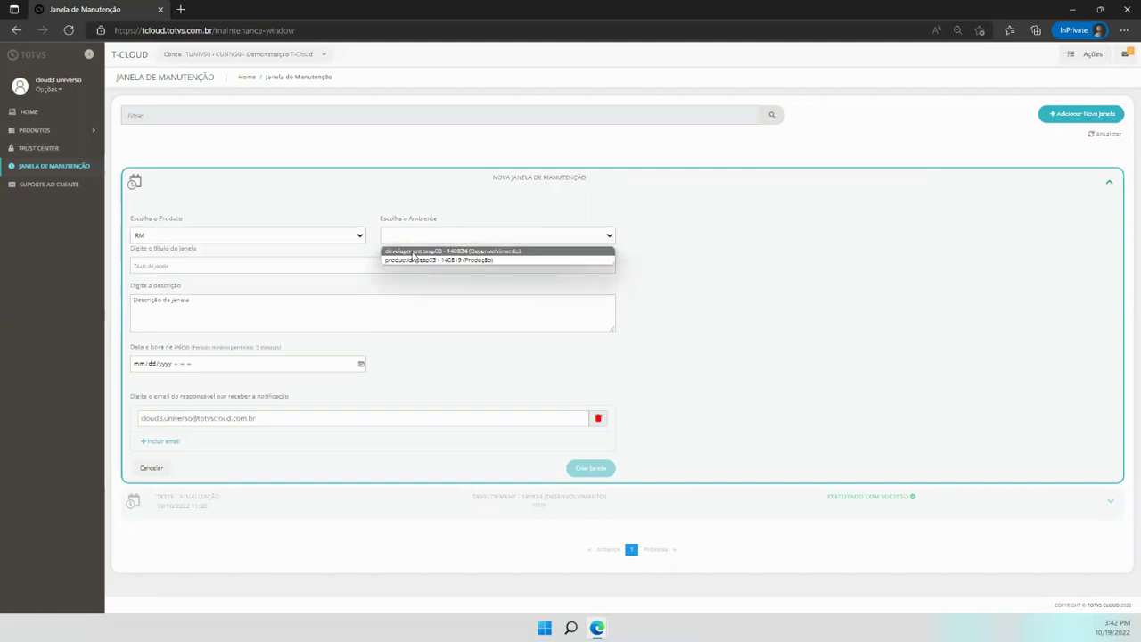
{"action": "left_click", "coordinate": [414, 256]}
{"action": "left_click", "coordinate": [152, 265]}
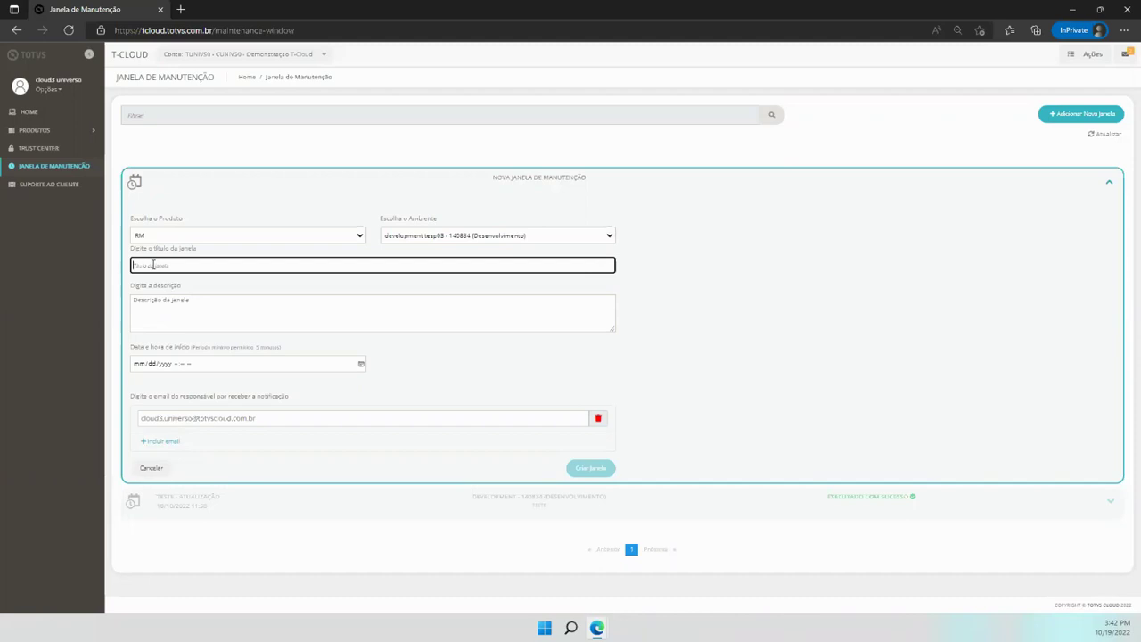
Enter the title 'reiniciar serviços' and the description 'Webinar'
{"action": "type", "text": "r"}
{"action": "key", "text": "BackSpace"}
{"action": "type", "text": "reiniciar serviços"}
{"action": "key", "text": "Tab"}
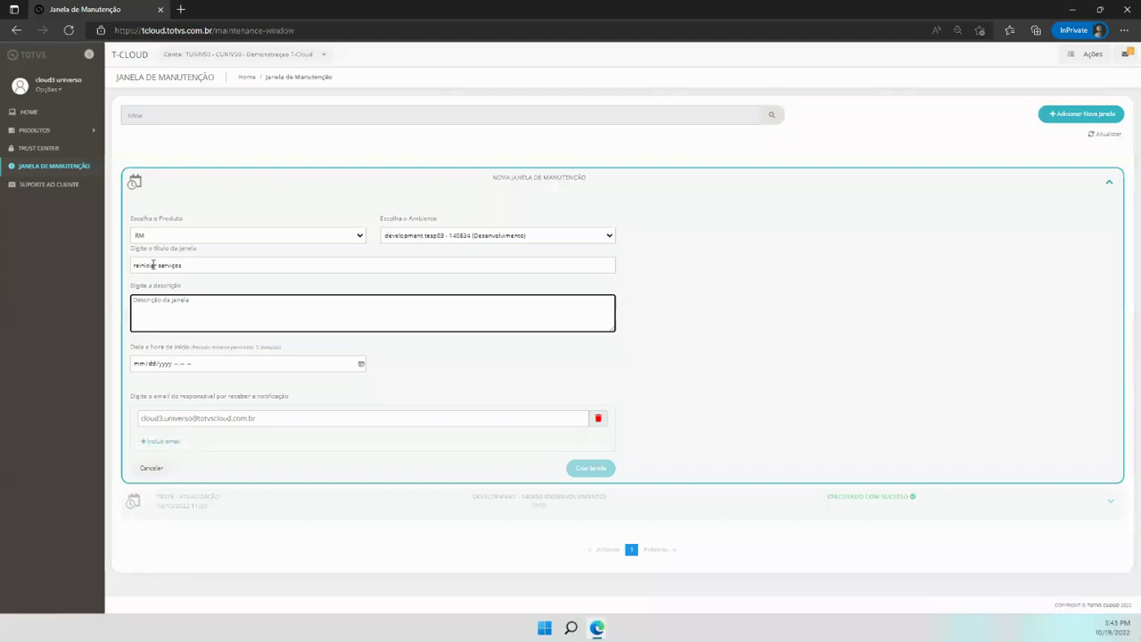
{"action": "type", "text": "Webinar"}
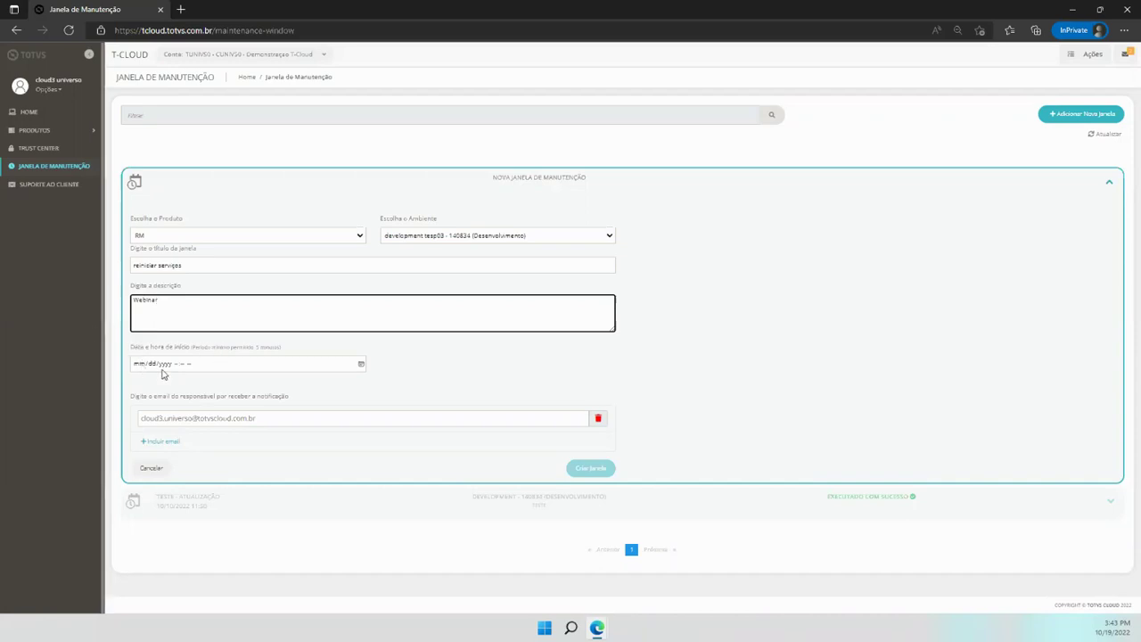
{"action": "left_click", "coordinate": [138, 366]}
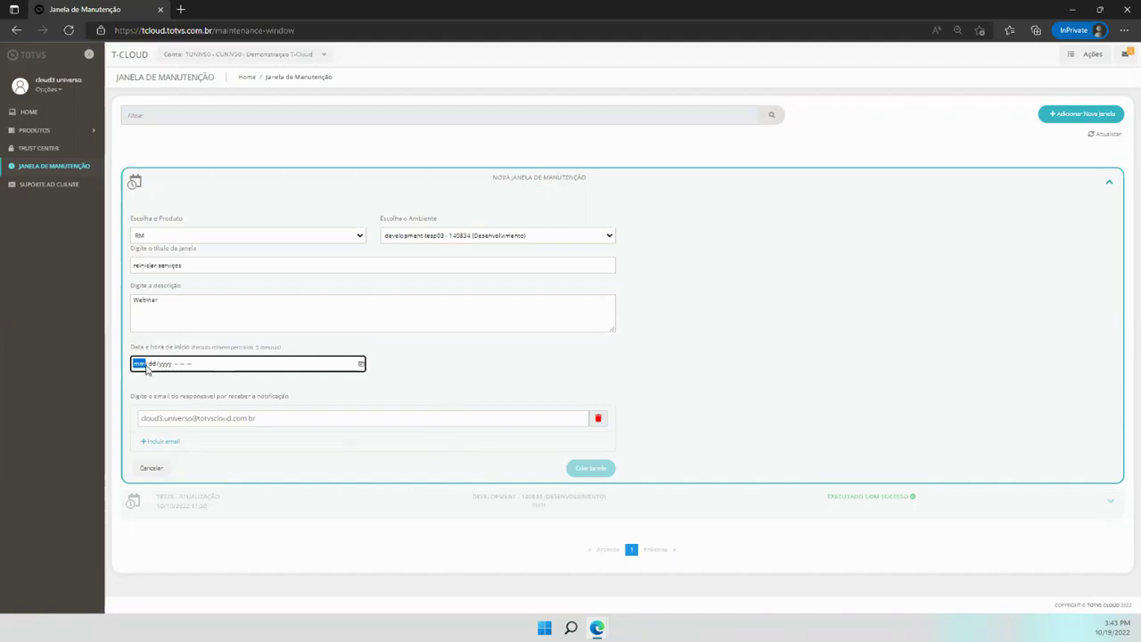
Set the start date and time to 10/19/2022 03:50 PM
{"action": "type", "text": "10/19/202"}
{"action": "type", "text": "03"}
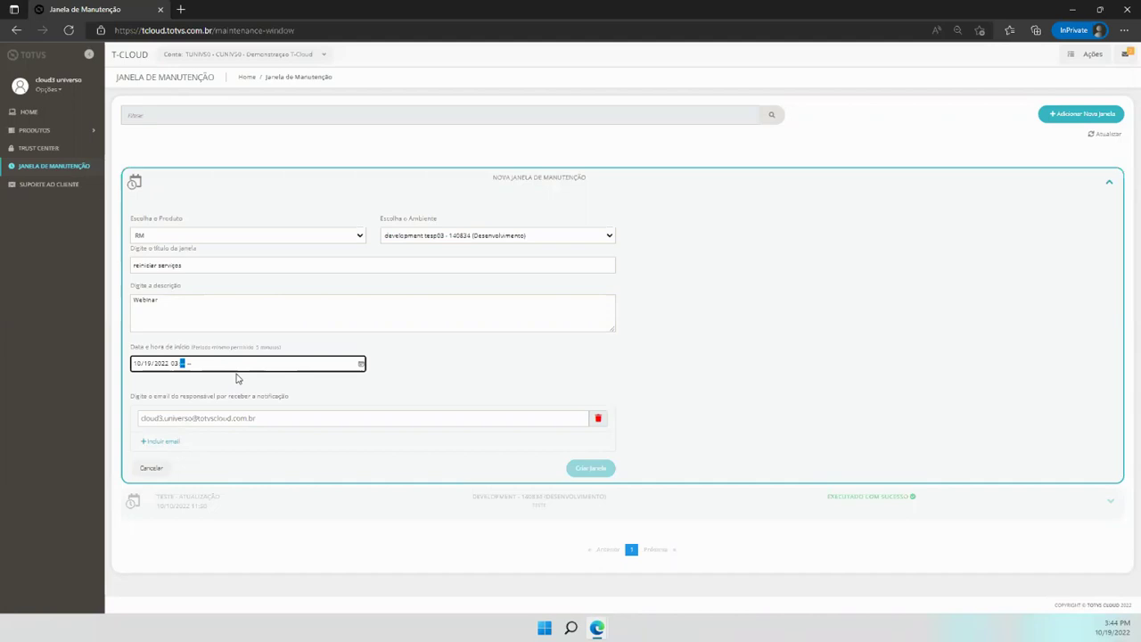
{"action": "type", "text": "49p"}
{"action": "left_click", "coordinate": [183, 363]}
{"action": "type", "text": "50"}
{"action": "left_click", "coordinate": [285, 381]}
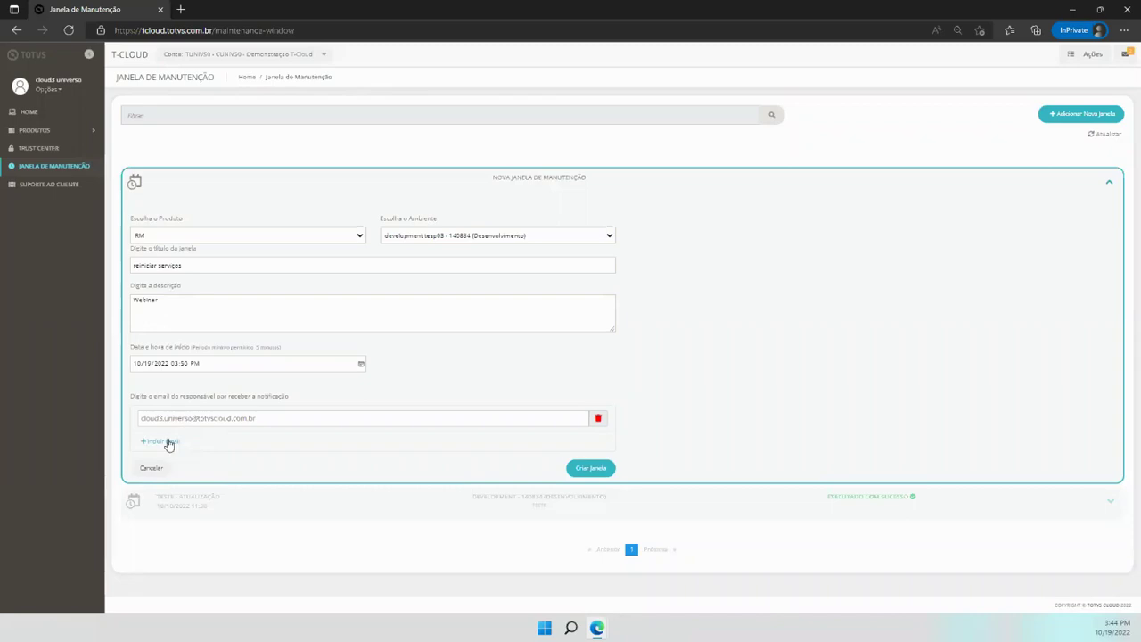
Select and then deselect the existing notification e-mail address
{"action": "left_click", "coordinate": [267, 418]}
{"action": "left_click_drag", "start_coordinate": [266, 418], "coordinate": [135, 420]}
{"action": "left_click", "coordinate": [366, 438]}
{"action": "left_click", "coordinate": [308, 408]}
Remove the extra empty e-mail field and create the REINICIAR SERVIÇOS window for 19/10/2022 15:50
{"action": "left_click", "coordinate": [161, 442]}
{"action": "left_click", "coordinate": [164, 444]}
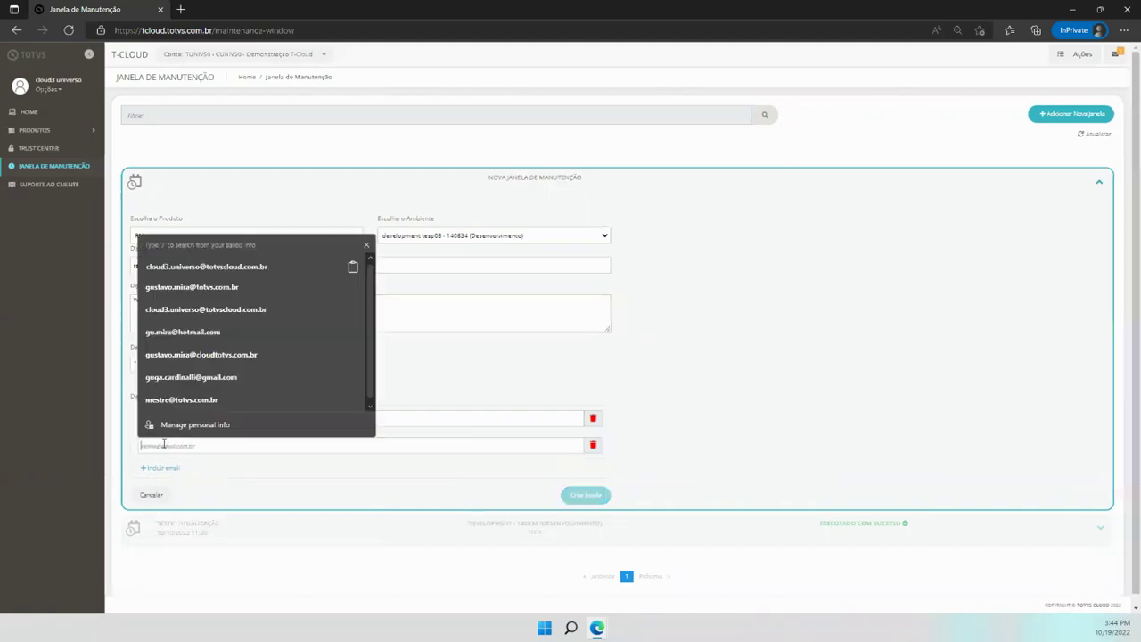
{"action": "left_click", "coordinate": [365, 244]}
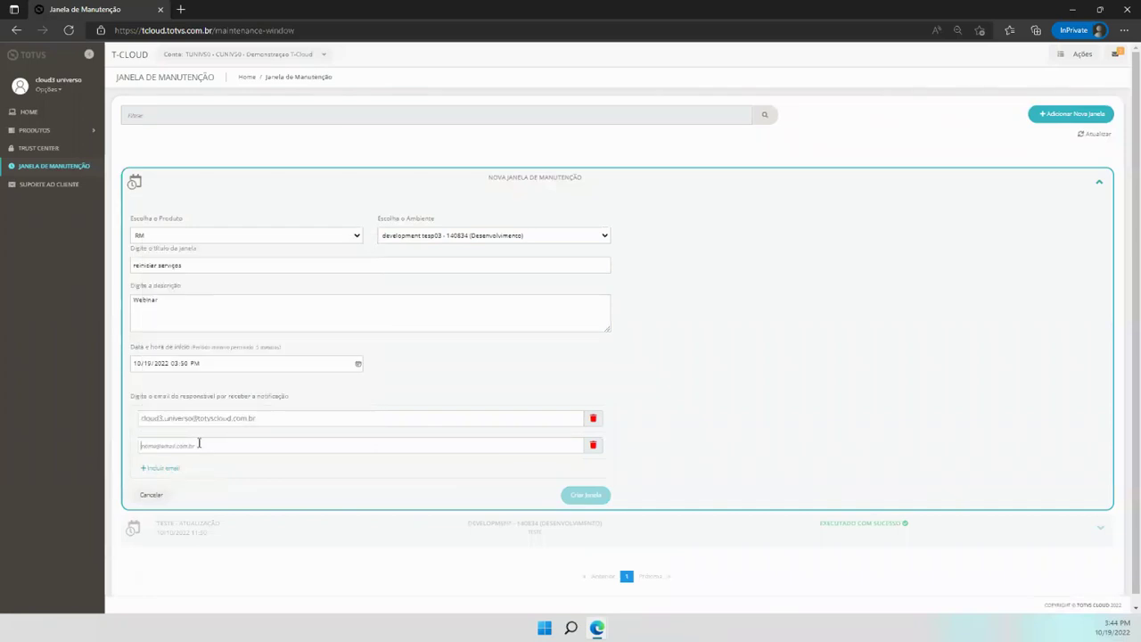
{"action": "left_click", "coordinate": [199, 443]}
{"action": "left_click", "coordinate": [367, 248]}
{"action": "left_click", "coordinate": [593, 445]}
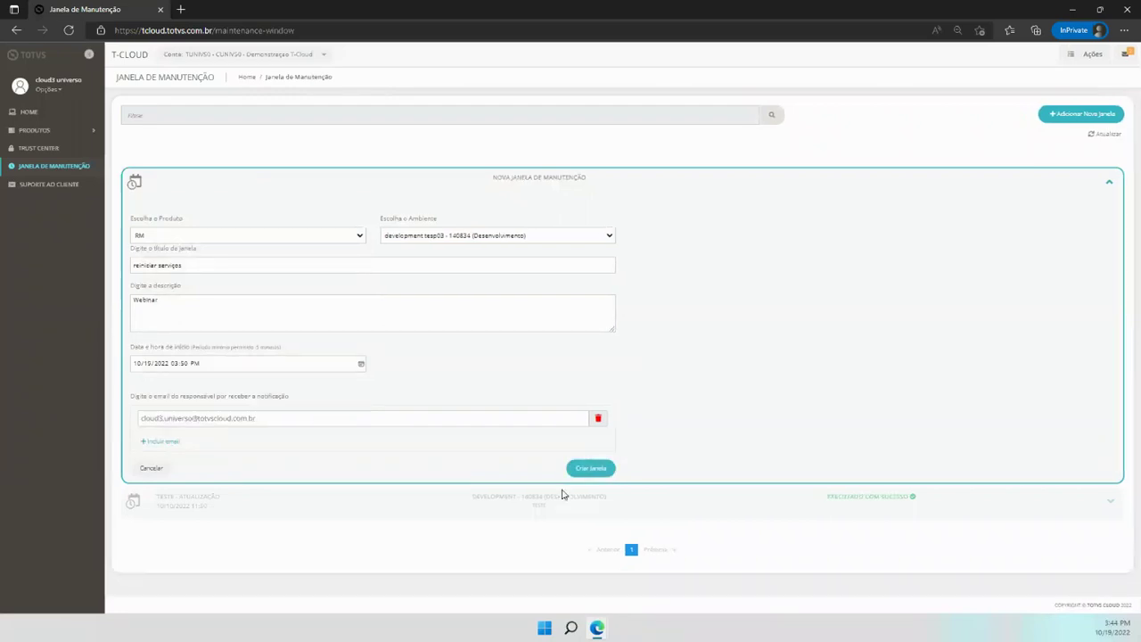
{"action": "left_click", "coordinate": [591, 470]}
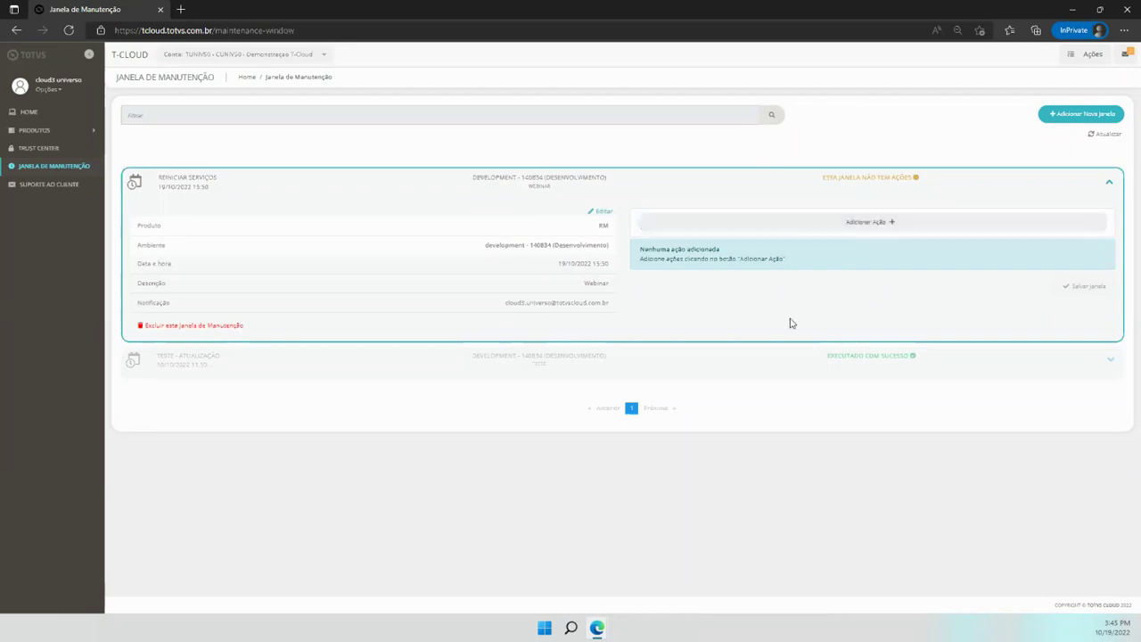
Open the Adicionar Ações list for the Reiniciar Serviços window
{"action": "left_click", "coordinate": [860, 227]}
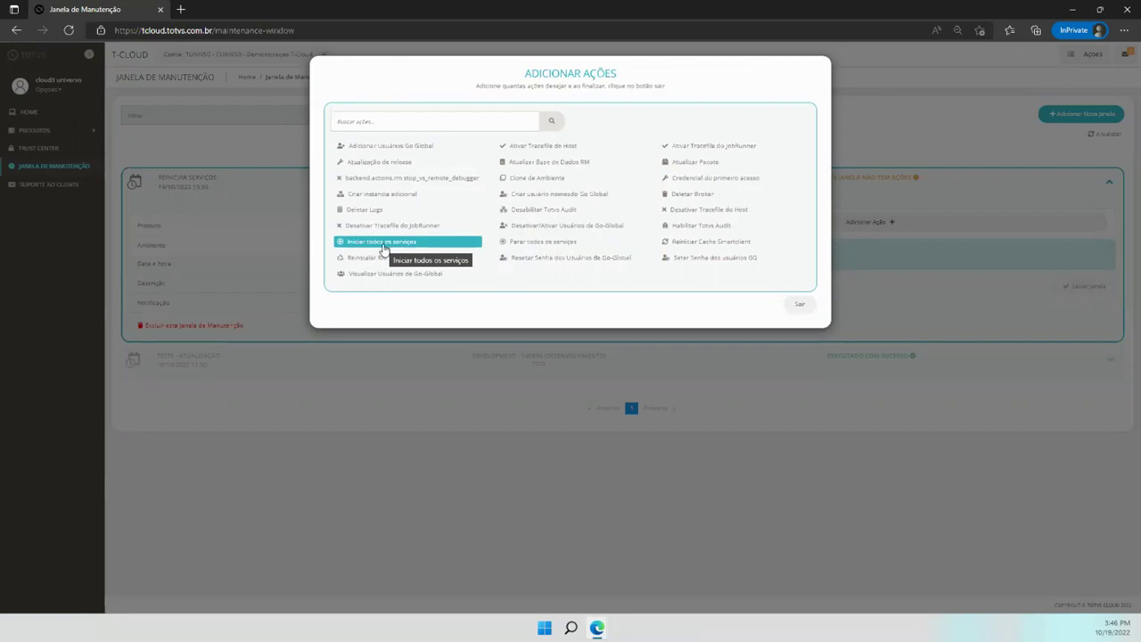
Add Parar todos os serviços, then Iniciar todos os serviços, as the window's actions
{"action": "left_click", "coordinate": [538, 243]}
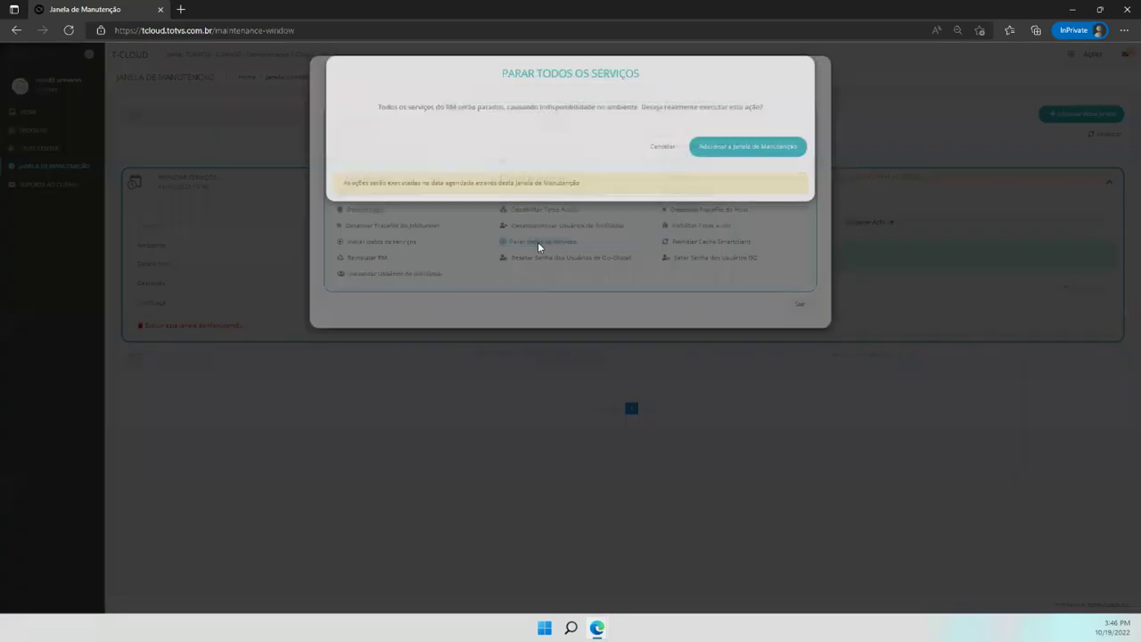
{"action": "left_click", "coordinate": [749, 148]}
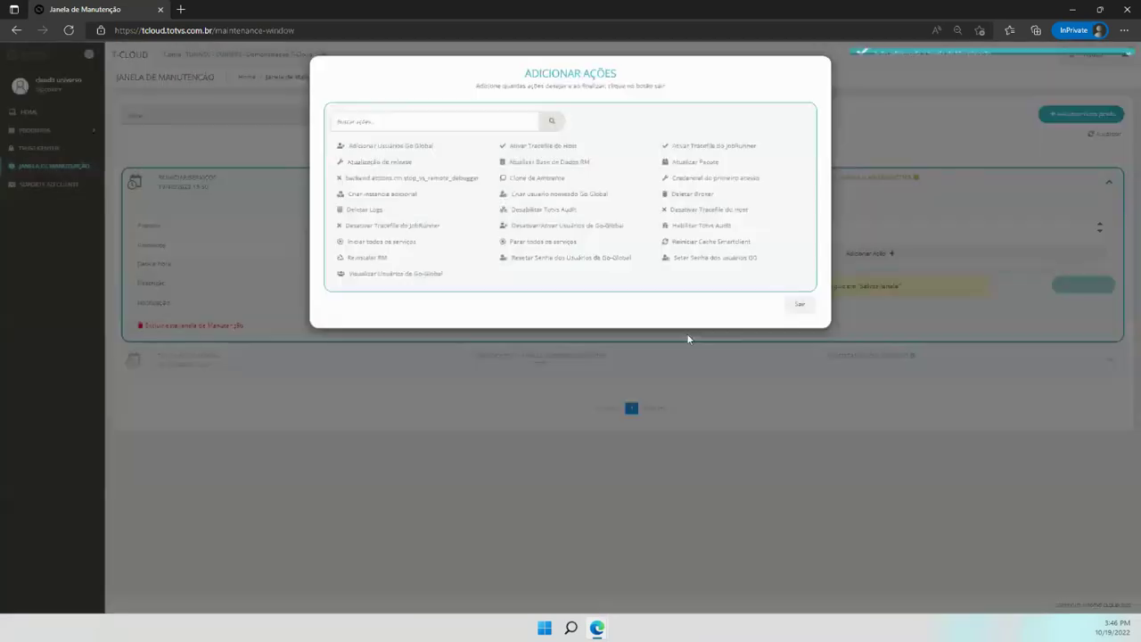
{"action": "left_click", "coordinate": [797, 307]}
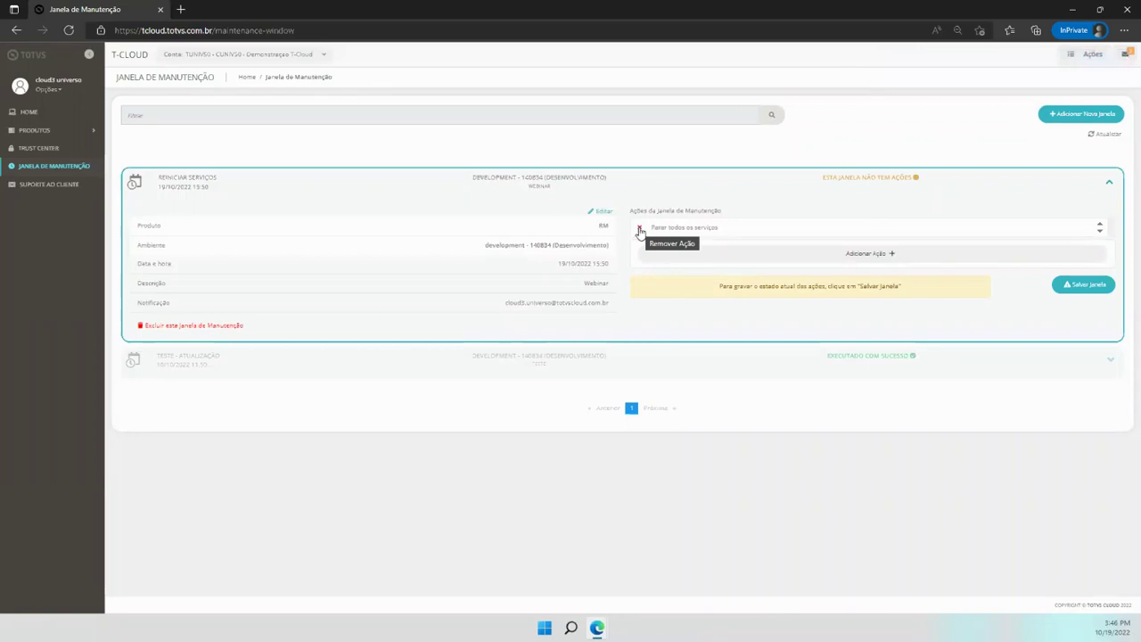
{"action": "left_click", "coordinate": [832, 255]}
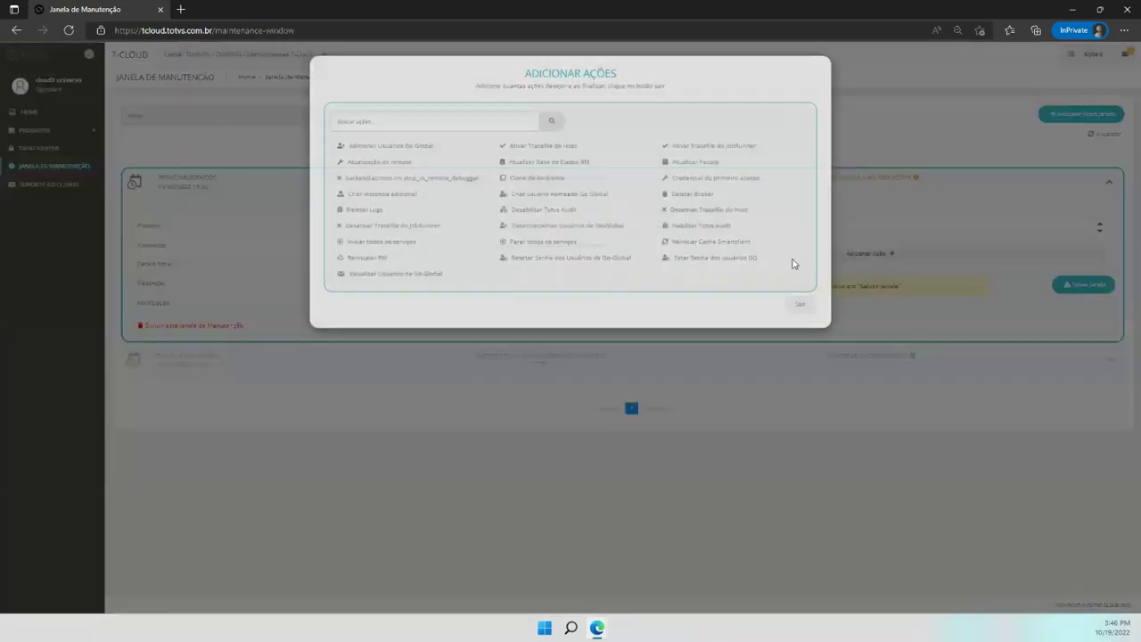
{"action": "left_click", "coordinate": [384, 242]}
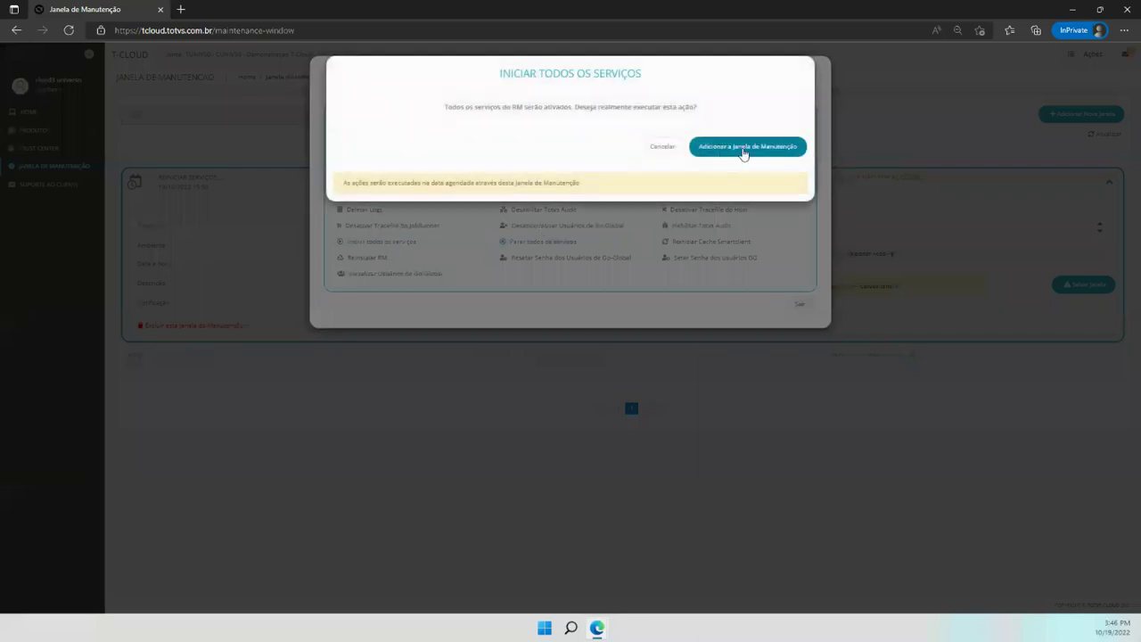
{"action": "left_click", "coordinate": [745, 148]}
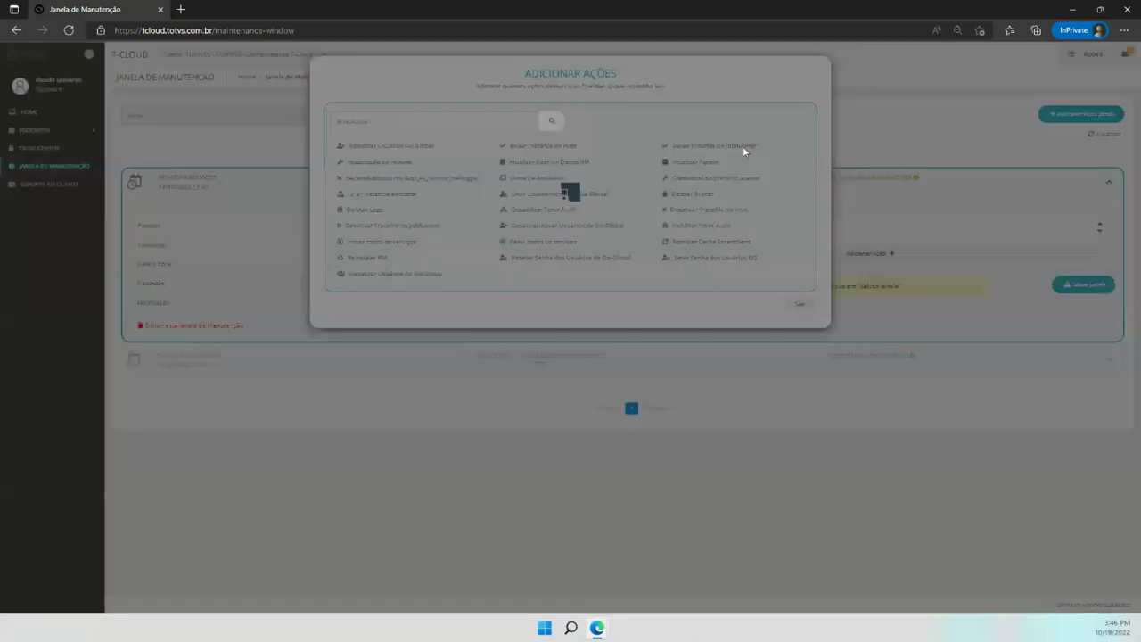
{"action": "left_click", "coordinate": [800, 306]}
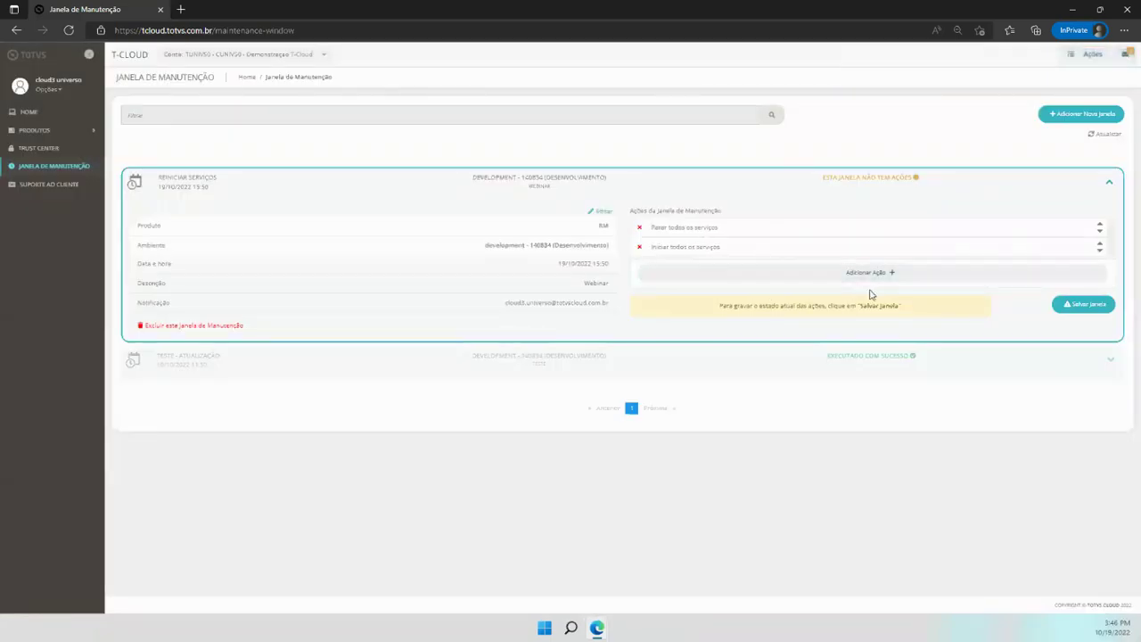
Save the window's two actions and expand the Reiniciar Serviços row to verify them
{"action": "left_click", "coordinate": [1069, 307]}
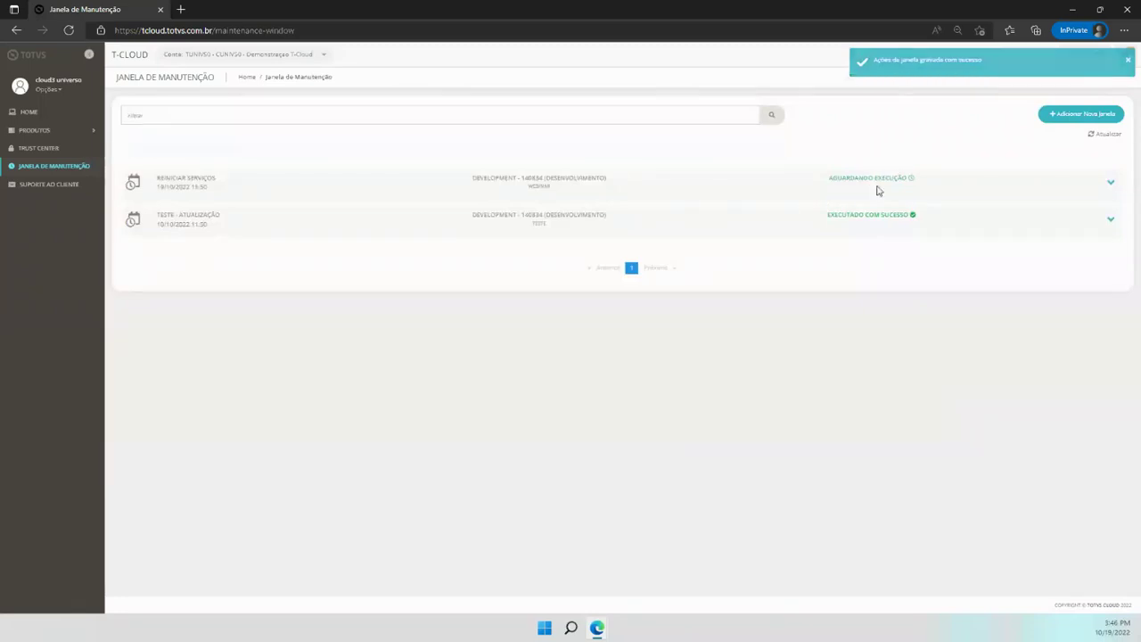
{"action": "left_click", "coordinate": [1109, 182]}
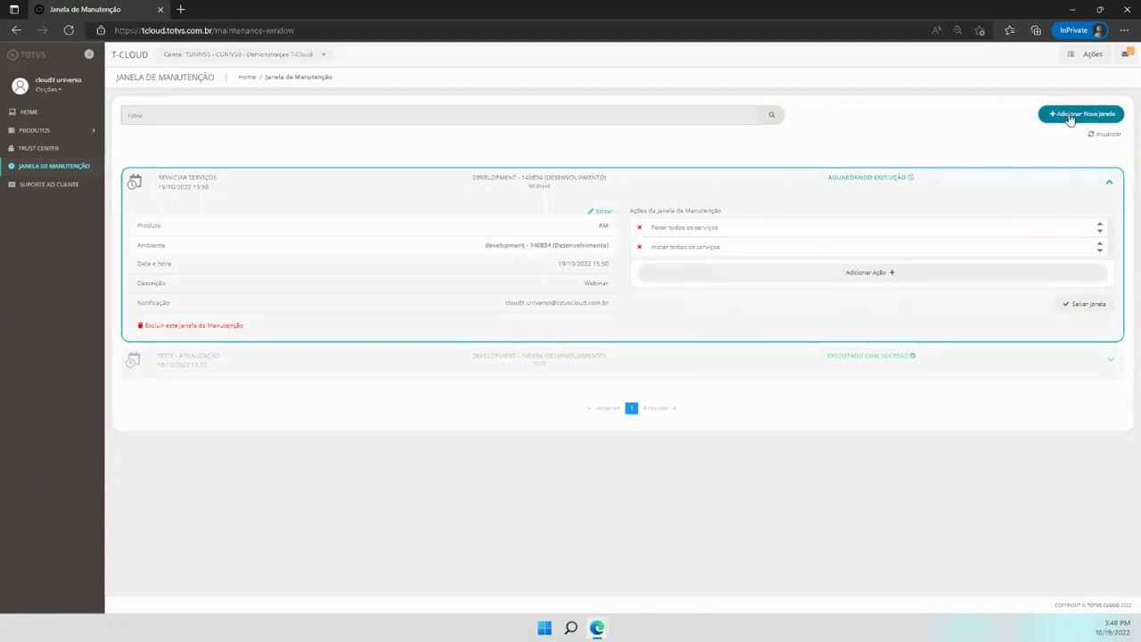
Begin a new maintenance window for RM on the development tesp03 - 140834 environment
{"action": "left_click", "coordinate": [1070, 117]}
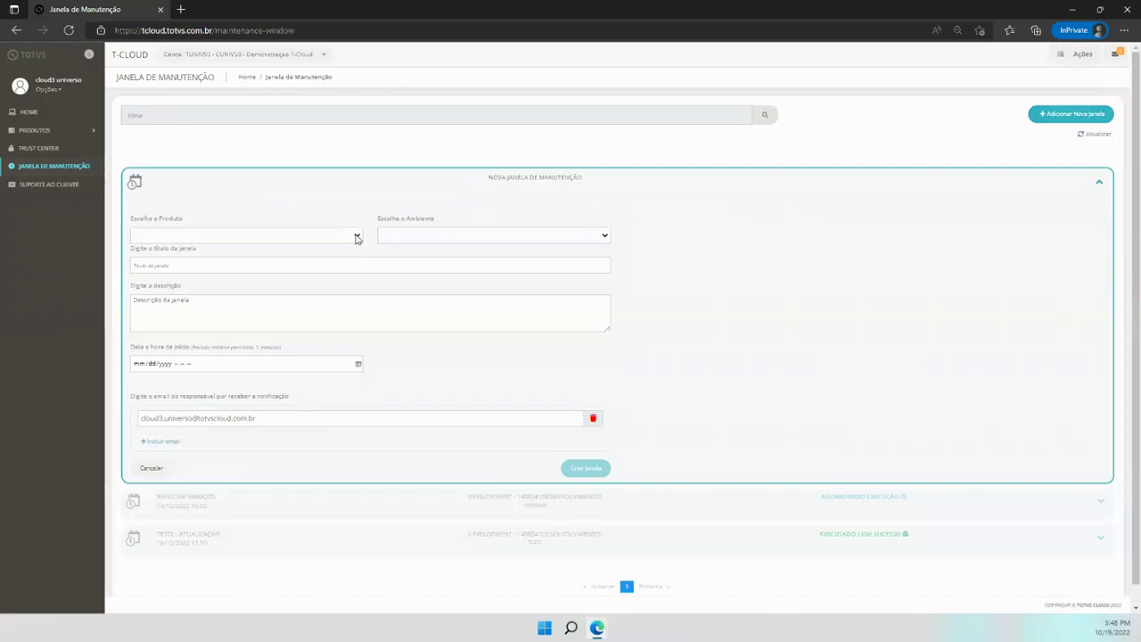
{"action": "left_click", "coordinate": [356, 238]}
{"action": "left_click", "coordinate": [138, 258]}
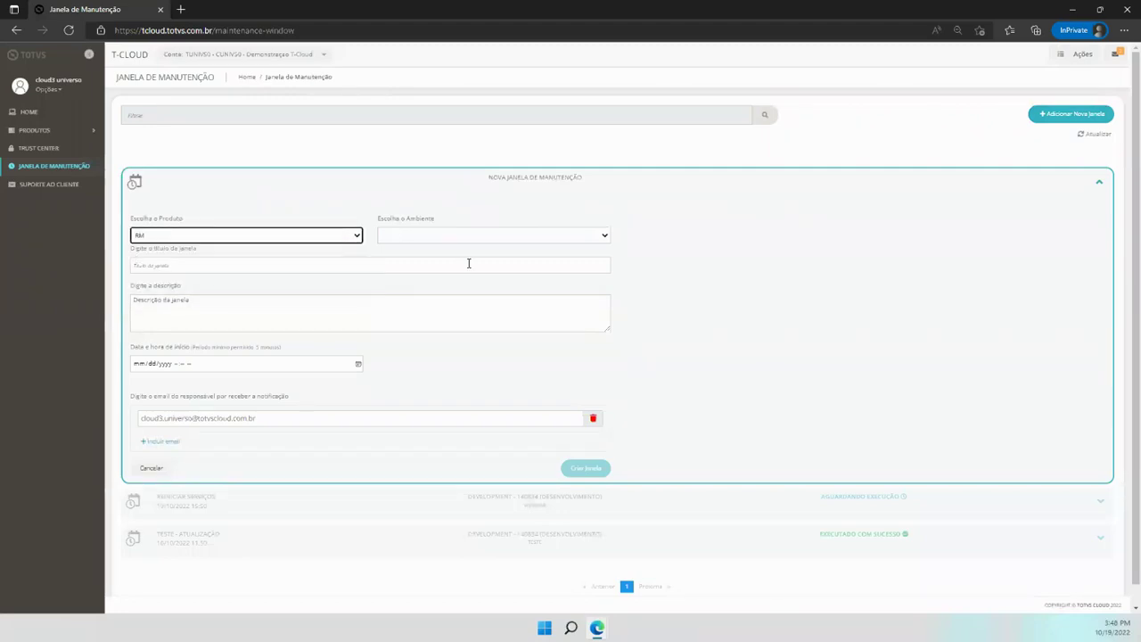
{"action": "left_click", "coordinate": [579, 237]}
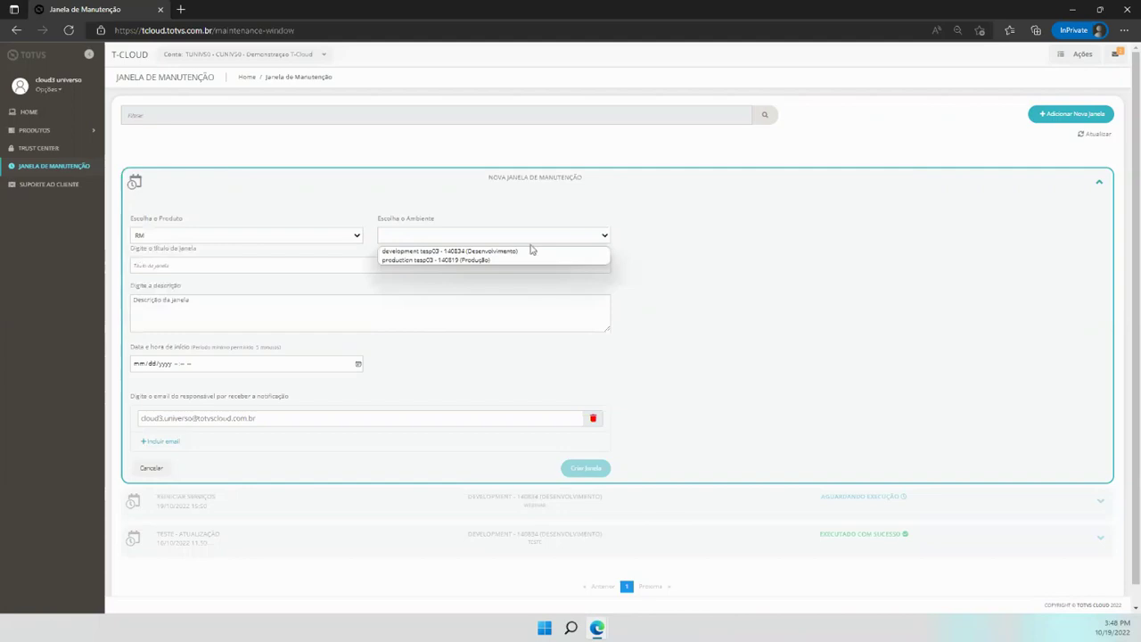
{"action": "left_click", "coordinate": [421, 253]}
Title the window 'Atualizar RM' and fill in its description
{"action": "left_click", "coordinate": [198, 261]}
{"action": "type", "text": "Atualizar RM"}
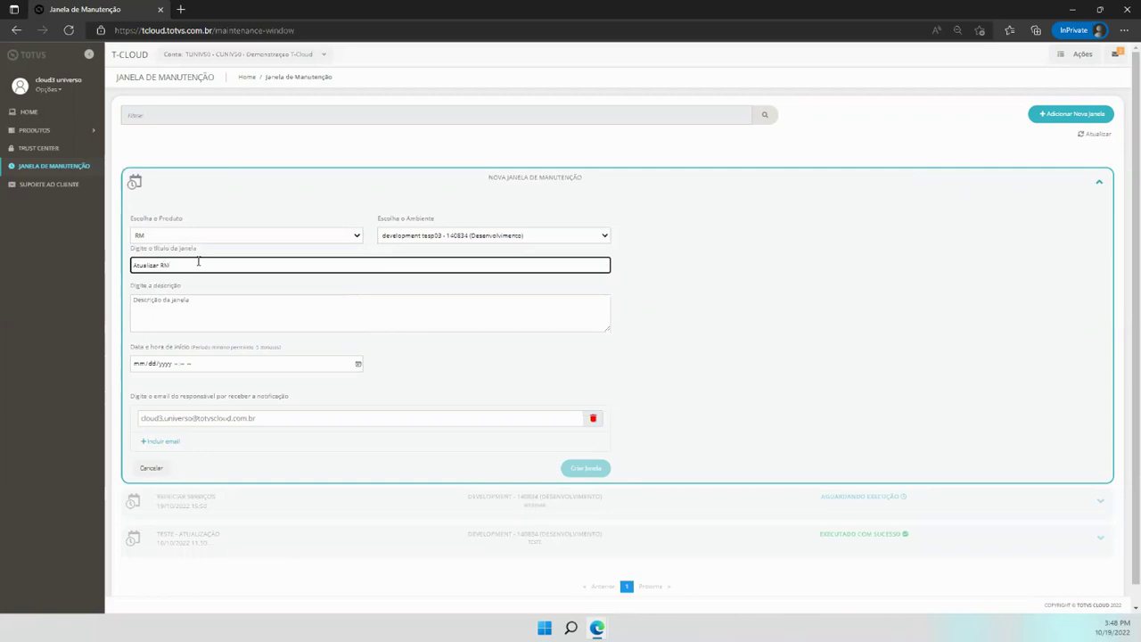
{"action": "left_click", "coordinate": [202, 288]}
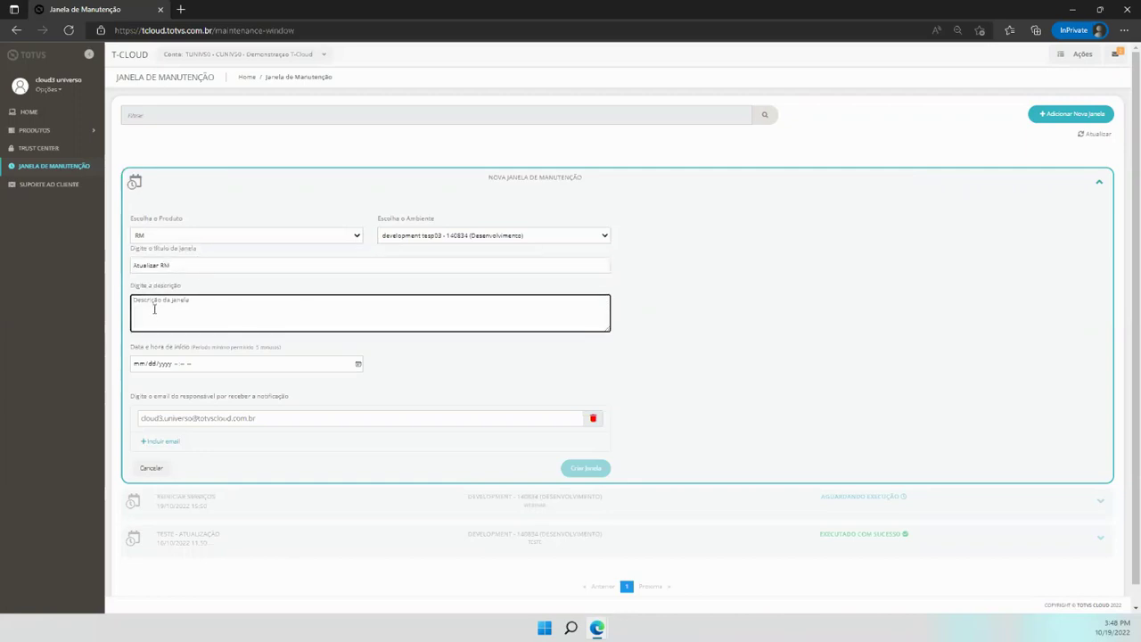
{"action": "type", "text": "Atualização"}
Set the start to 10/22/2022 10:00 PM and create the Atualizar RM window
{"action": "left_click", "coordinate": [138, 366]}
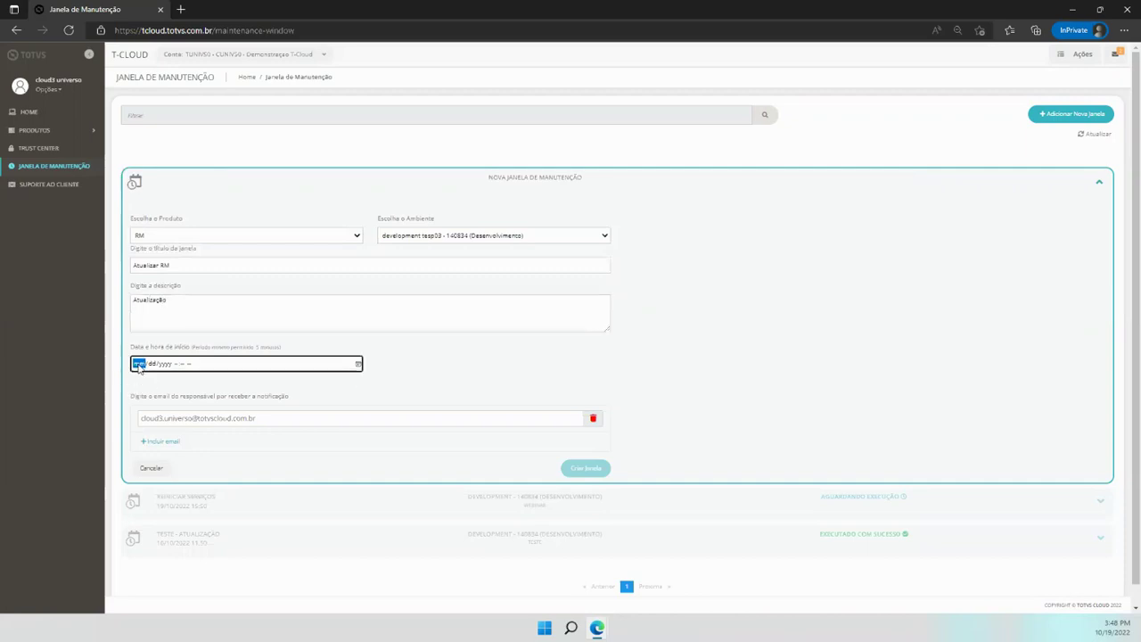
{"action": "type", "text": "10/"}
{"action": "type", "text": "22"}
{"action": "key", "text": "Tab"}
{"action": "type", "text": "10:"}
{"action": "type", "text": "00 PM"}
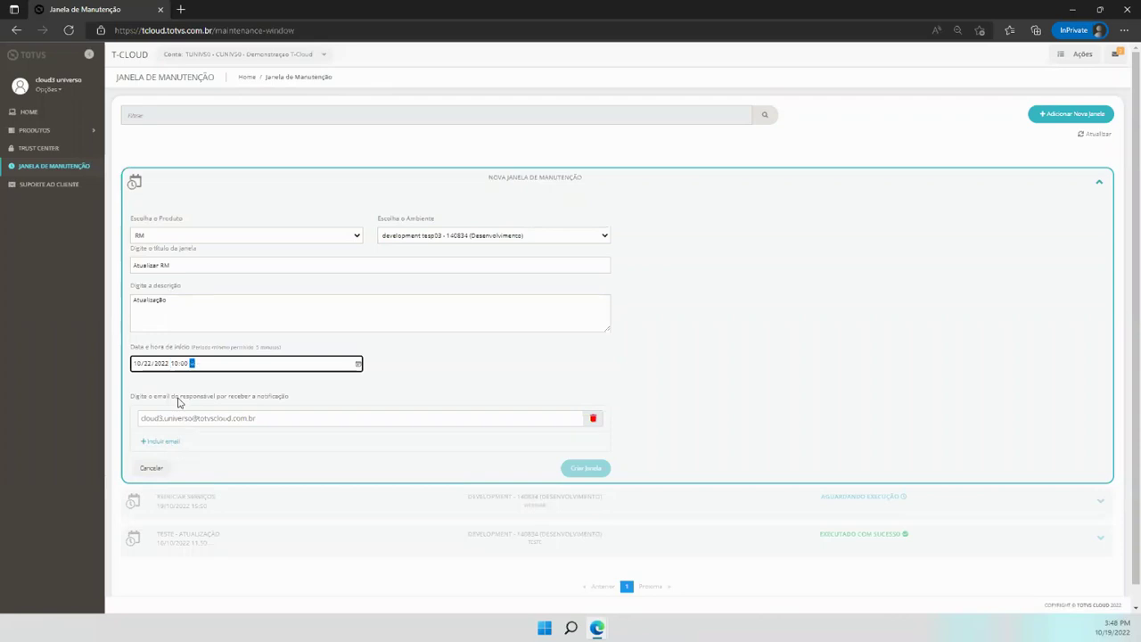
{"action": "left_click", "coordinate": [522, 353]}
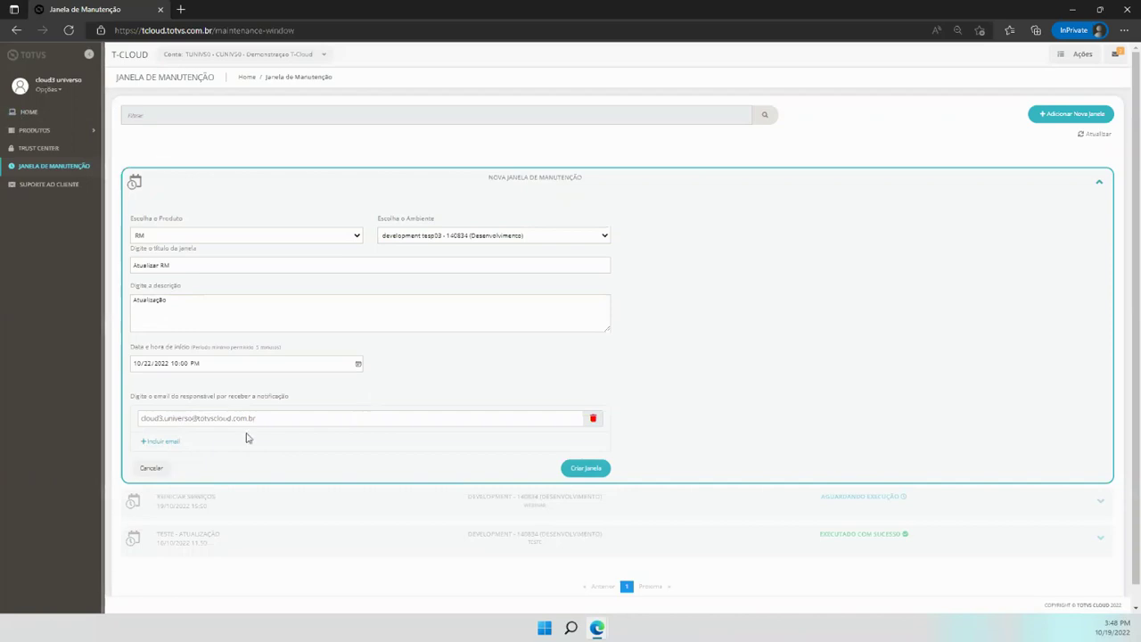
{"action": "left_click", "coordinate": [575, 473]}
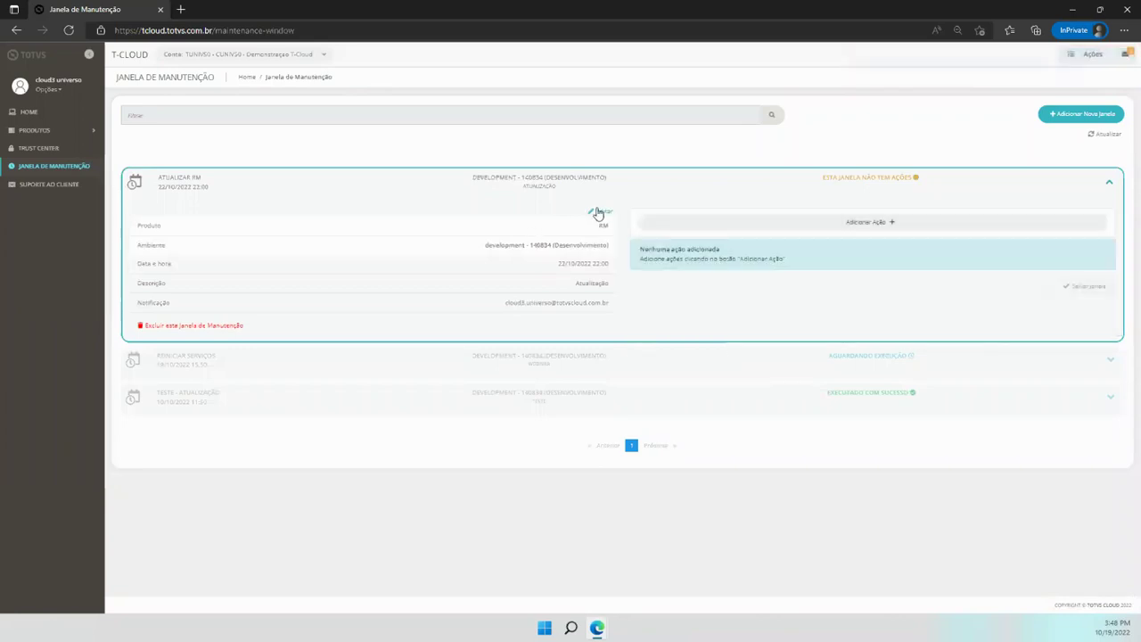
Pick the Atualizar Pacote action, select Patch12.1.33.148.zip and add it to the Atualizar RM window
{"action": "left_click", "coordinate": [856, 225]}
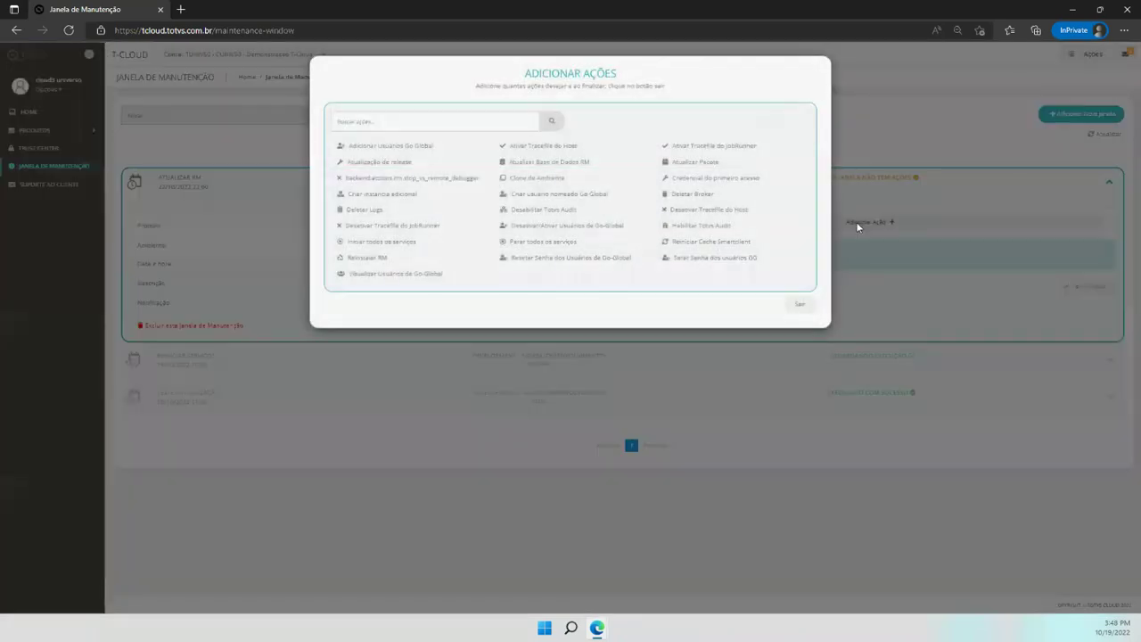
{"action": "left_click", "coordinate": [676, 164]}
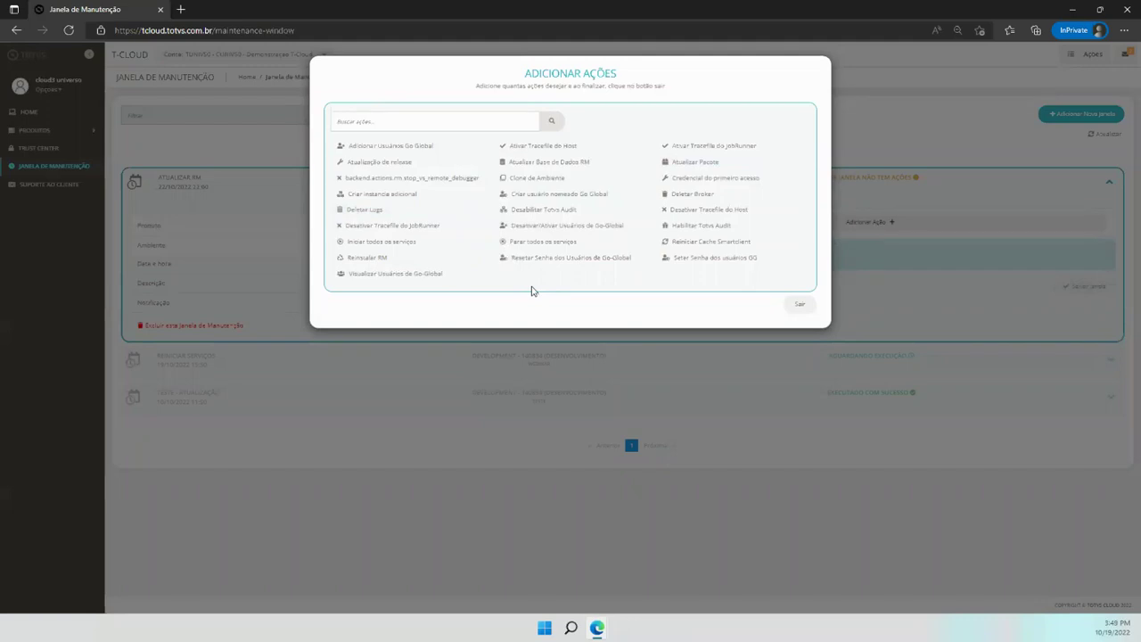
{"action": "left_click", "coordinate": [586, 260]}
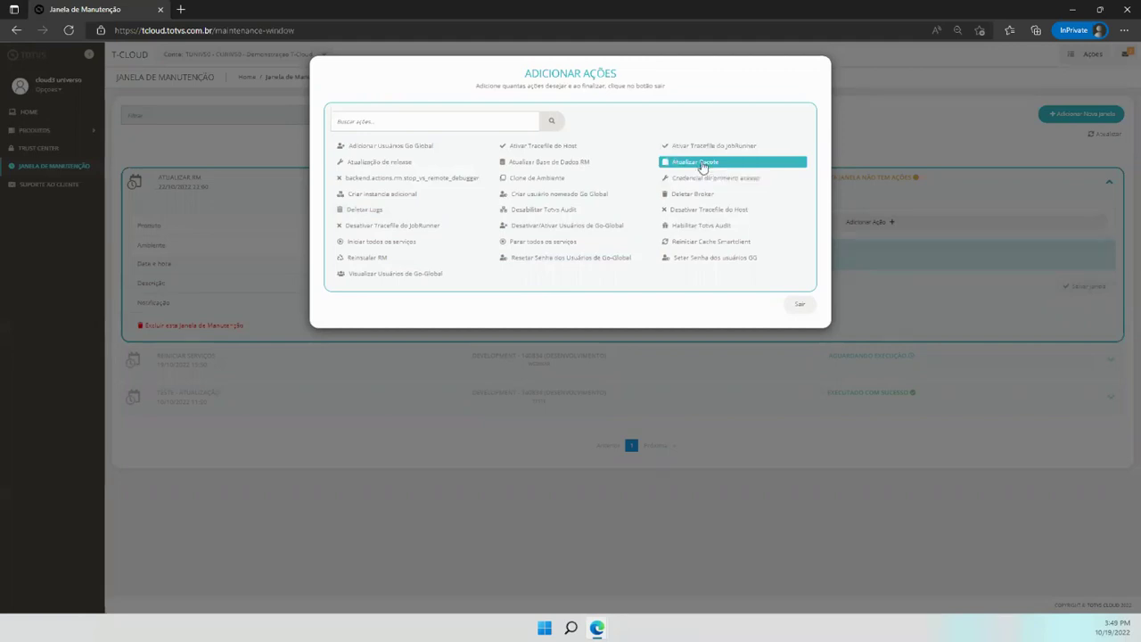
{"action": "left_click", "coordinate": [702, 164]}
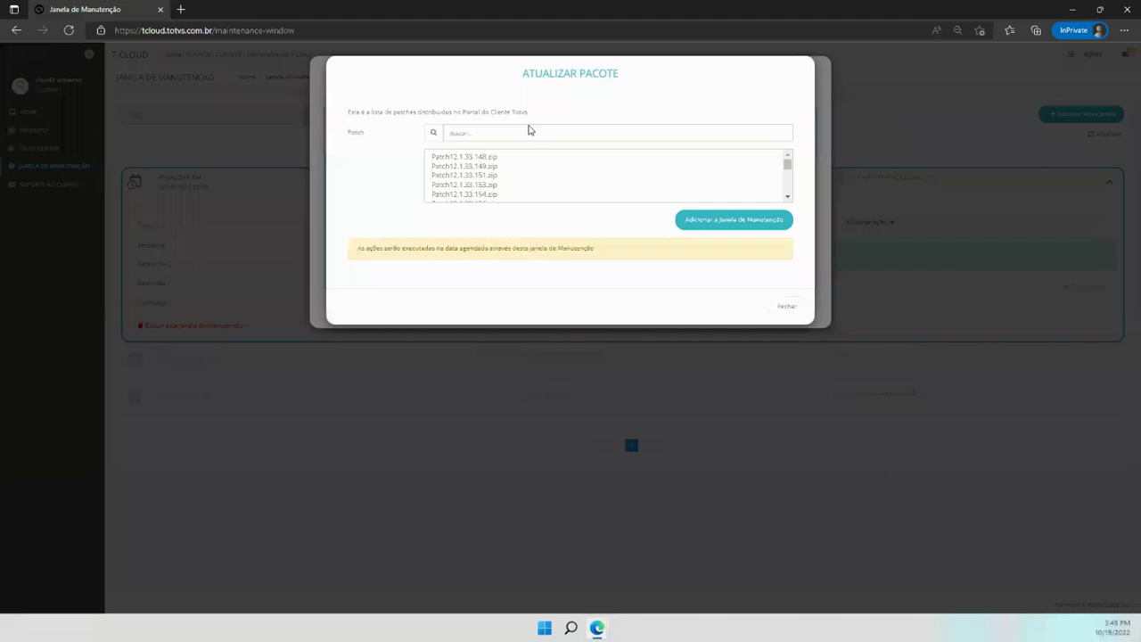
{"action": "left_click", "coordinate": [789, 168]}
{"action": "mouse_move", "coordinate": [790, 170]}
{"action": "left_mouse_down"}
{"action": "mouse_move", "coordinate": [790, 191]}
{"action": "mouse_move", "coordinate": [789, 160]}
{"action": "left_mouse_up"}
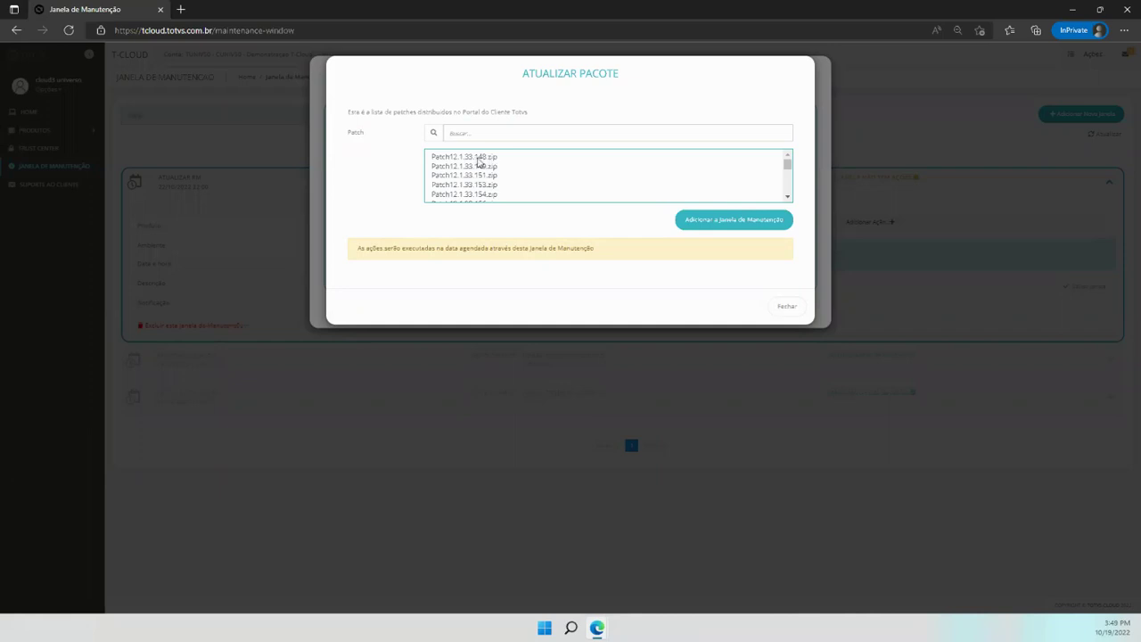
{"action": "left_click", "coordinate": [479, 158]}
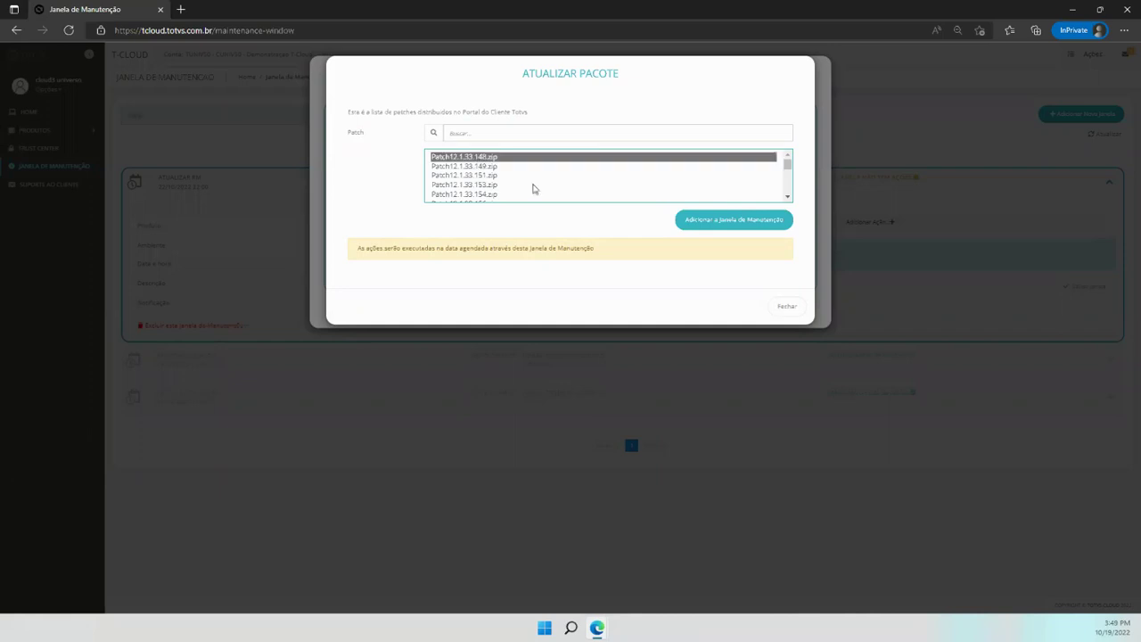
{"action": "left_click", "coordinate": [724, 226]}
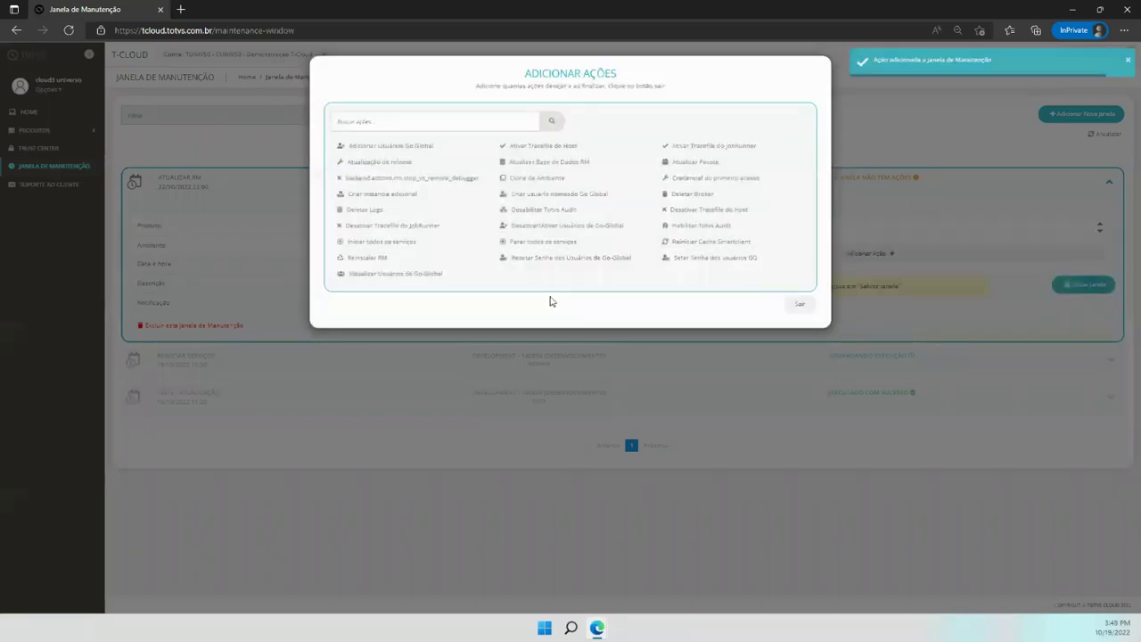
Add the Atualizar Base de Dados RM action after Aplicar Patch RM in the Atualizar RM window
{"action": "left_click", "coordinate": [801, 306]}
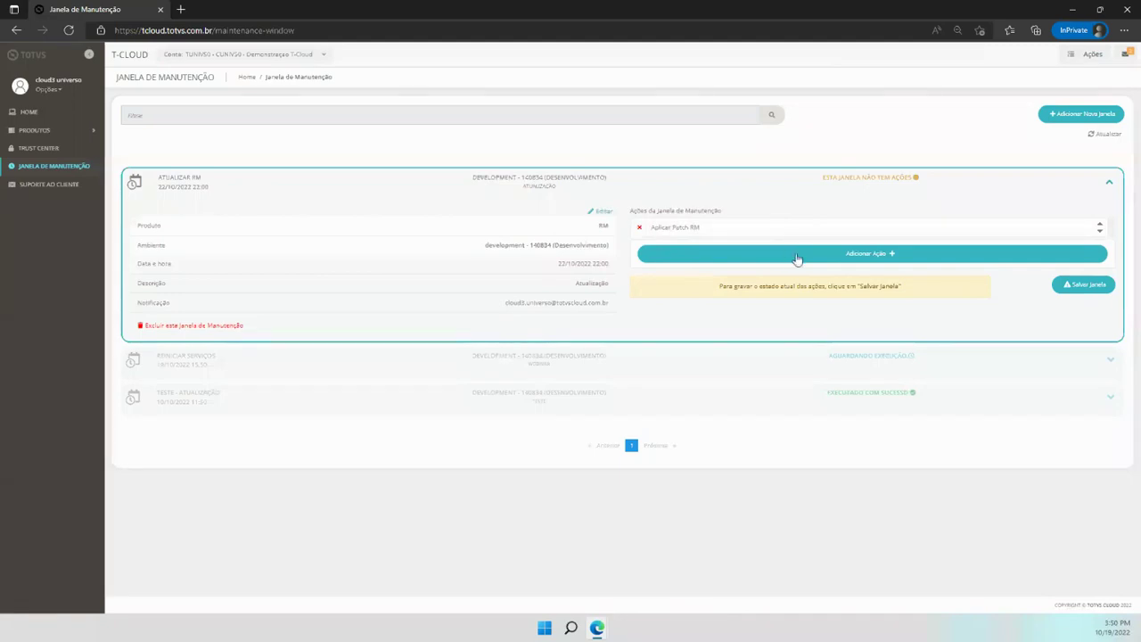
{"action": "left_click", "coordinate": [871, 256]}
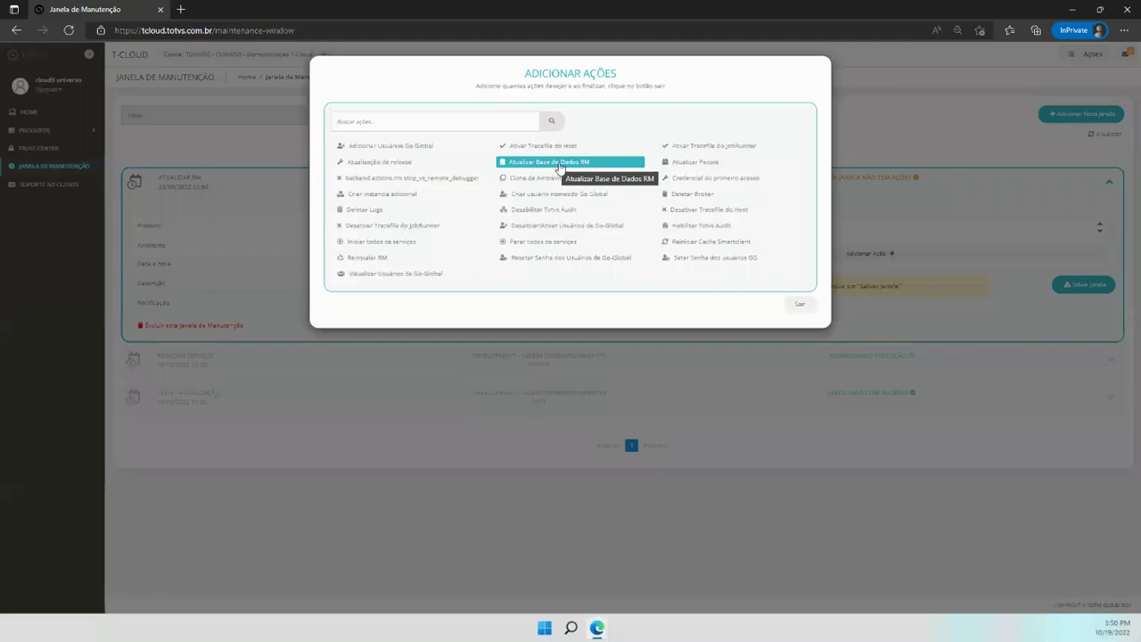
{"action": "left_click", "coordinate": [560, 167]}
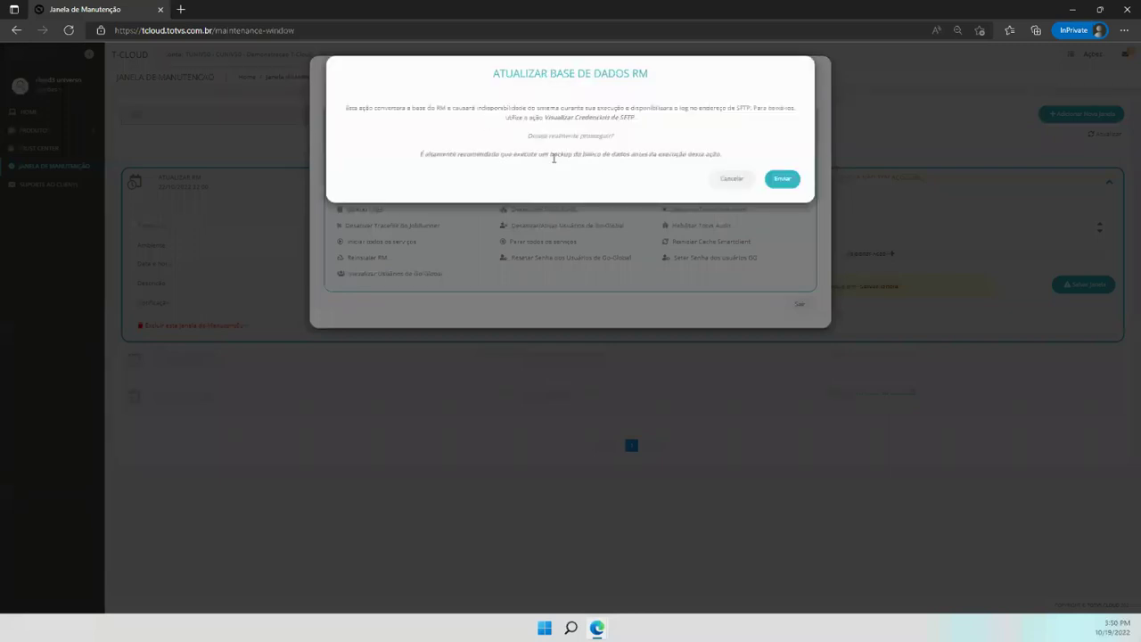
{"action": "left_click", "coordinate": [790, 183]}
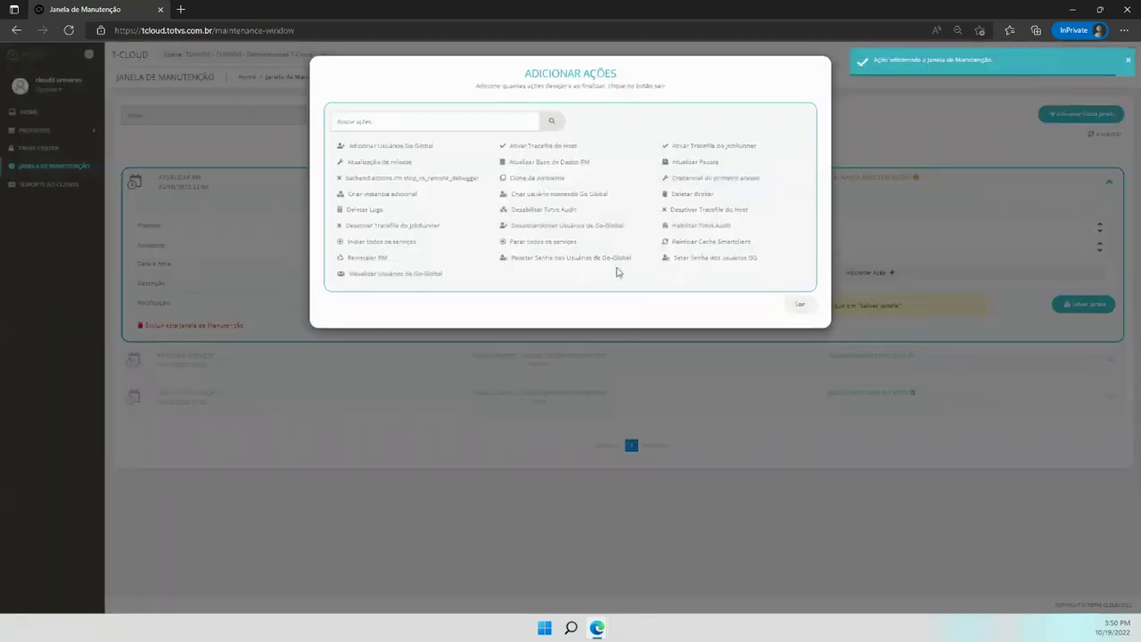
{"action": "left_click", "coordinate": [792, 306]}
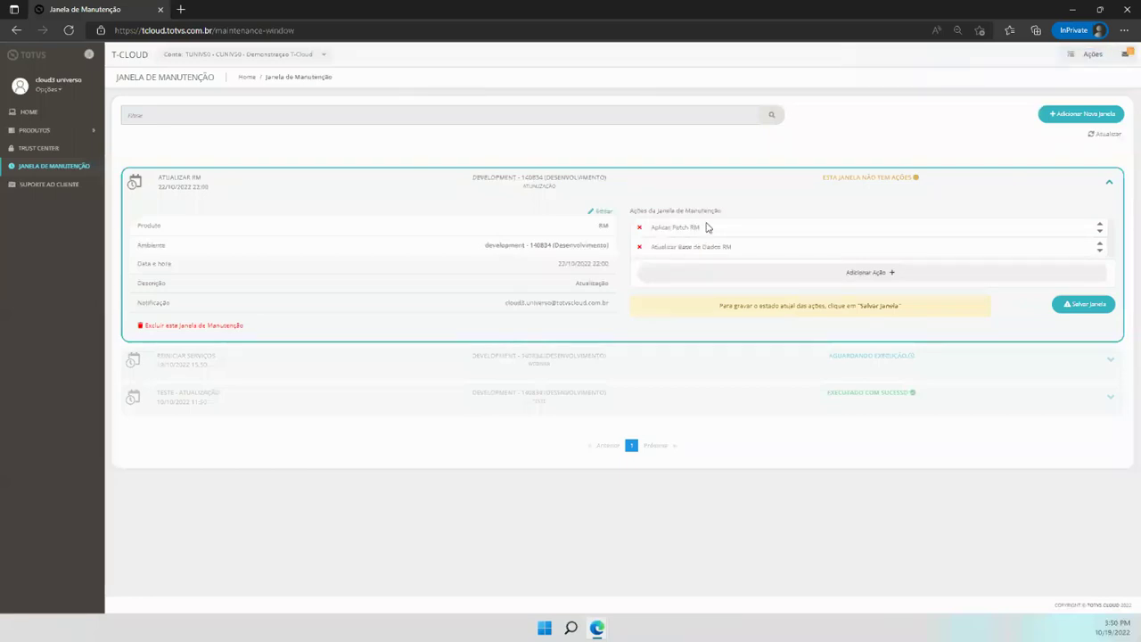
{"action": "left_click", "coordinate": [808, 273]}
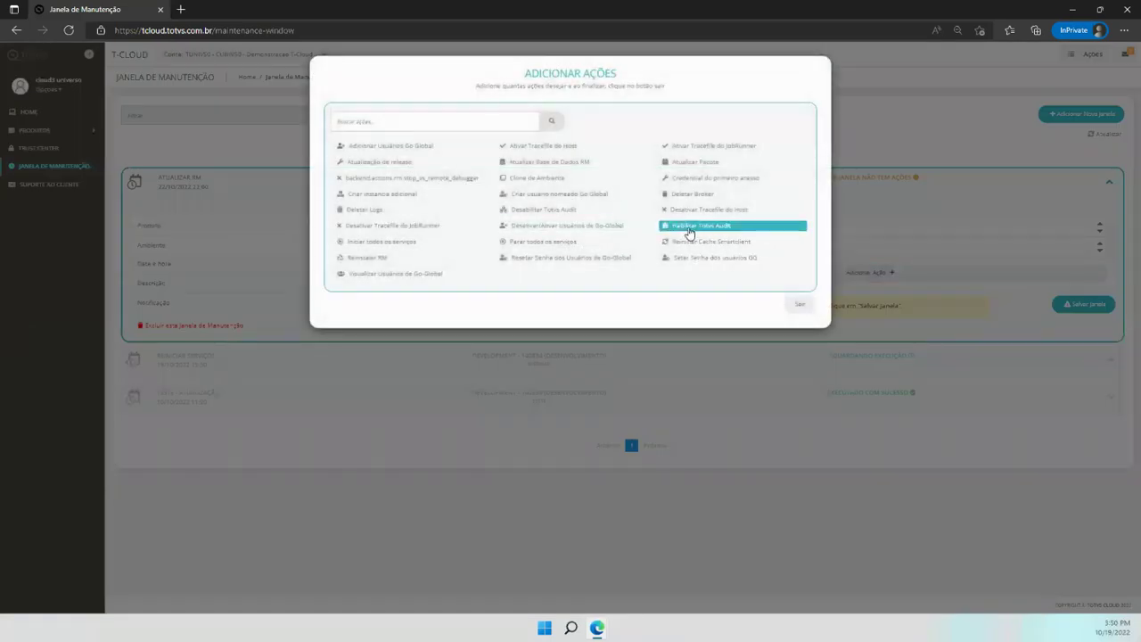
Add Habilitar Totvs Audit as the third action and check the notification e-mail field
{"action": "left_click", "coordinate": [689, 228]}
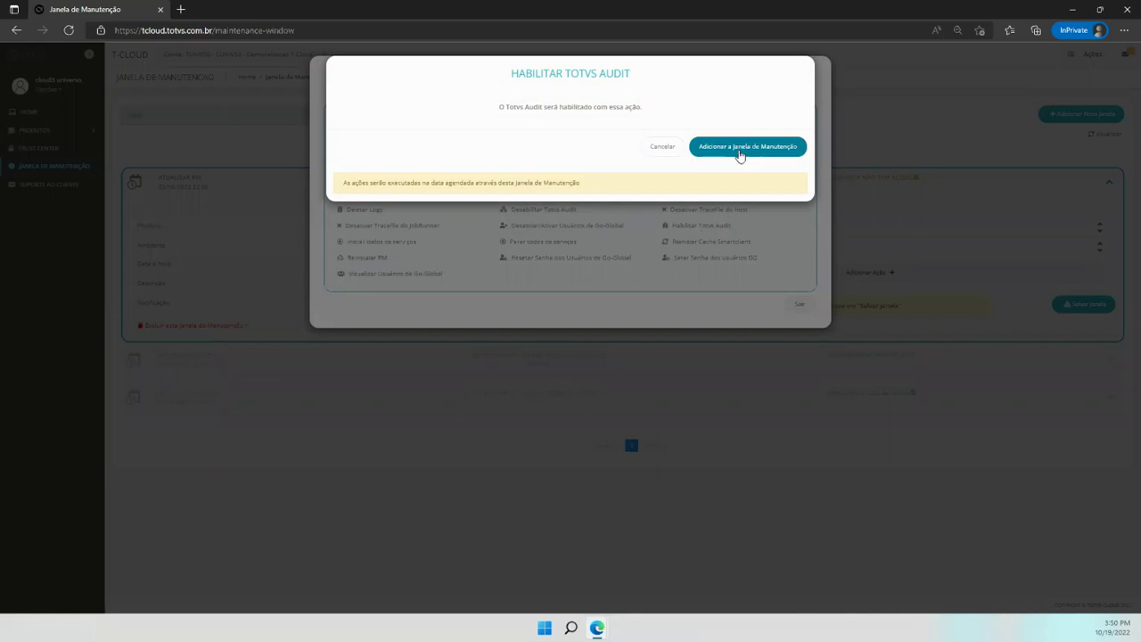
{"action": "left_click", "coordinate": [738, 147]}
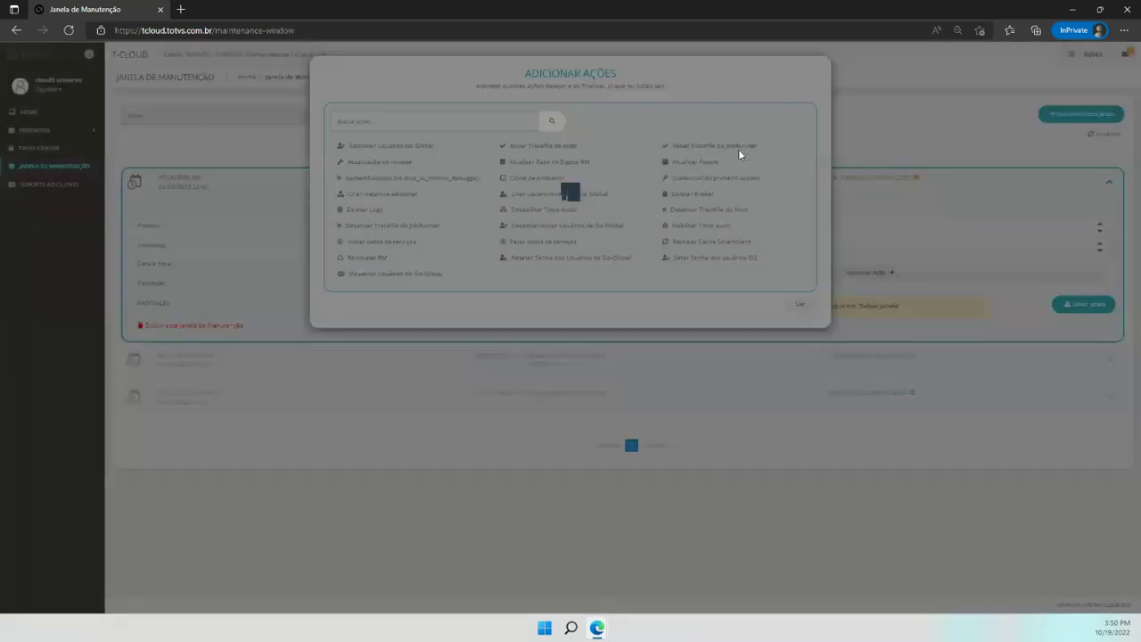
{"action": "left_click", "coordinate": [800, 305]}
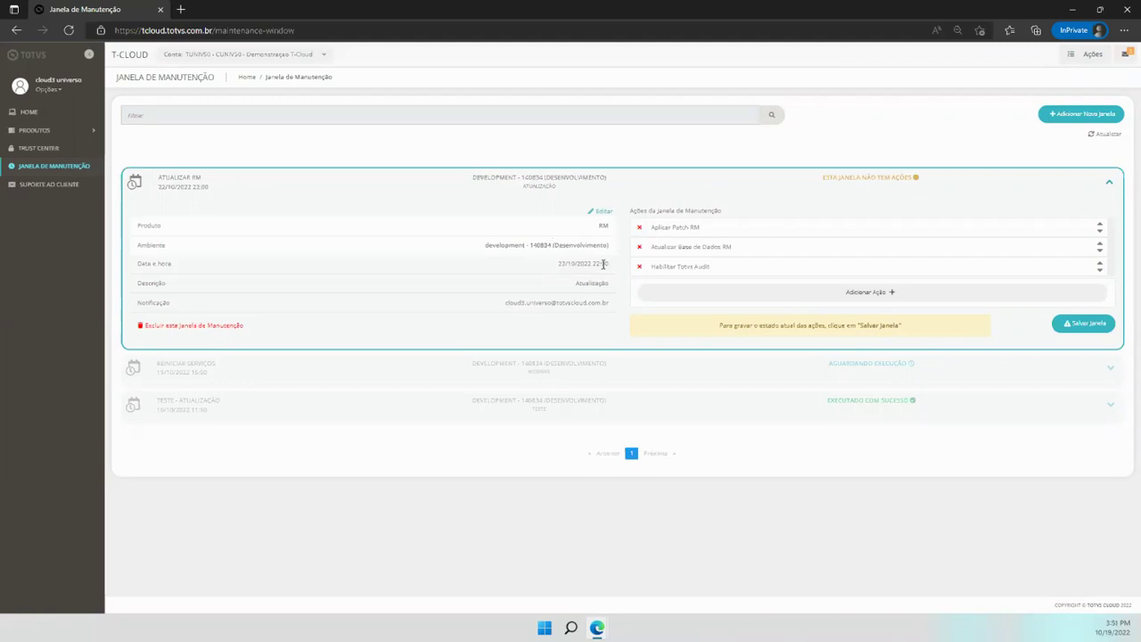
{"action": "left_click_drag", "start_coordinate": [505, 303], "coordinate": [604, 304]}
Save the Atualizar RM window, then expand the Reiniciar Serviços window's details
{"action": "left_click", "coordinate": [610, 309]}
{"action": "left_click", "coordinate": [1073, 329]}
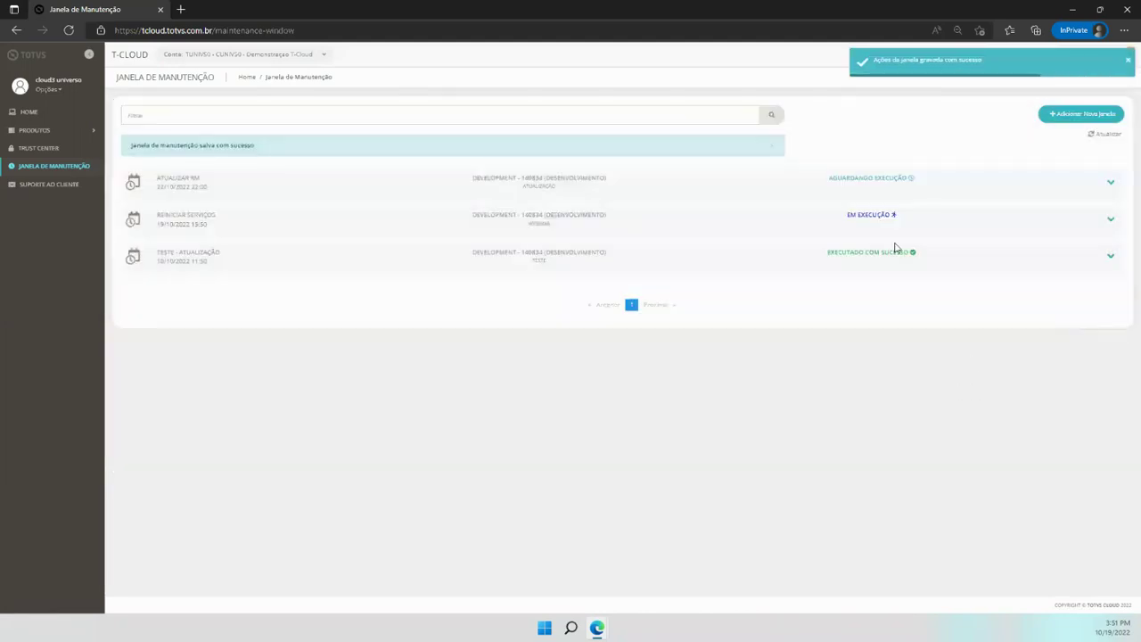
{"action": "left_click", "coordinate": [1110, 184]}
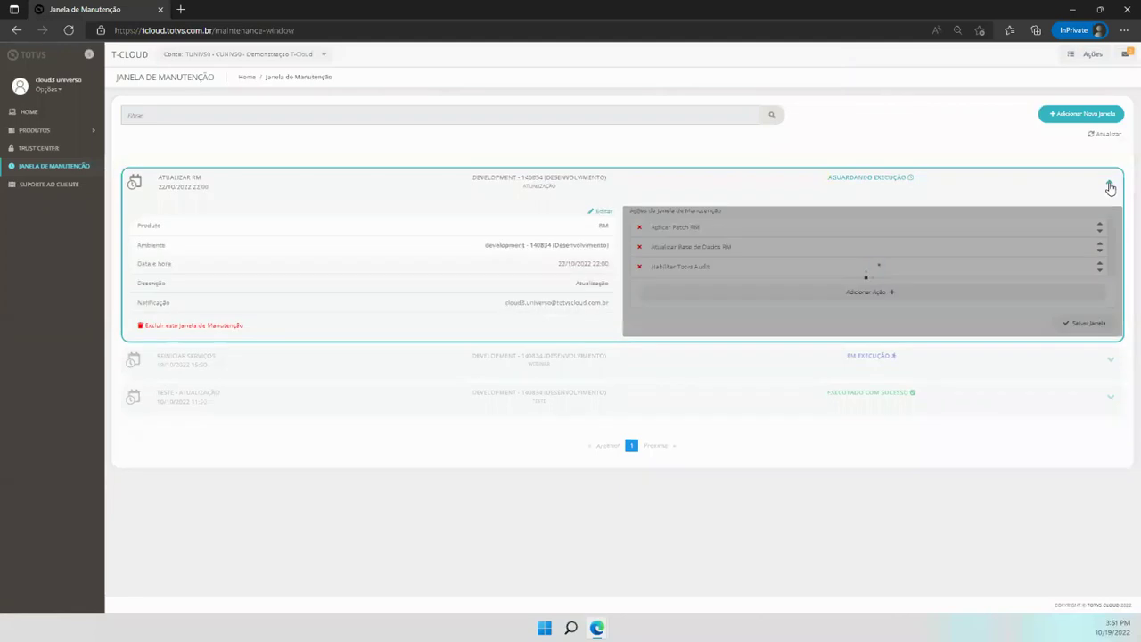
{"action": "left_click", "coordinate": [1110, 186]}
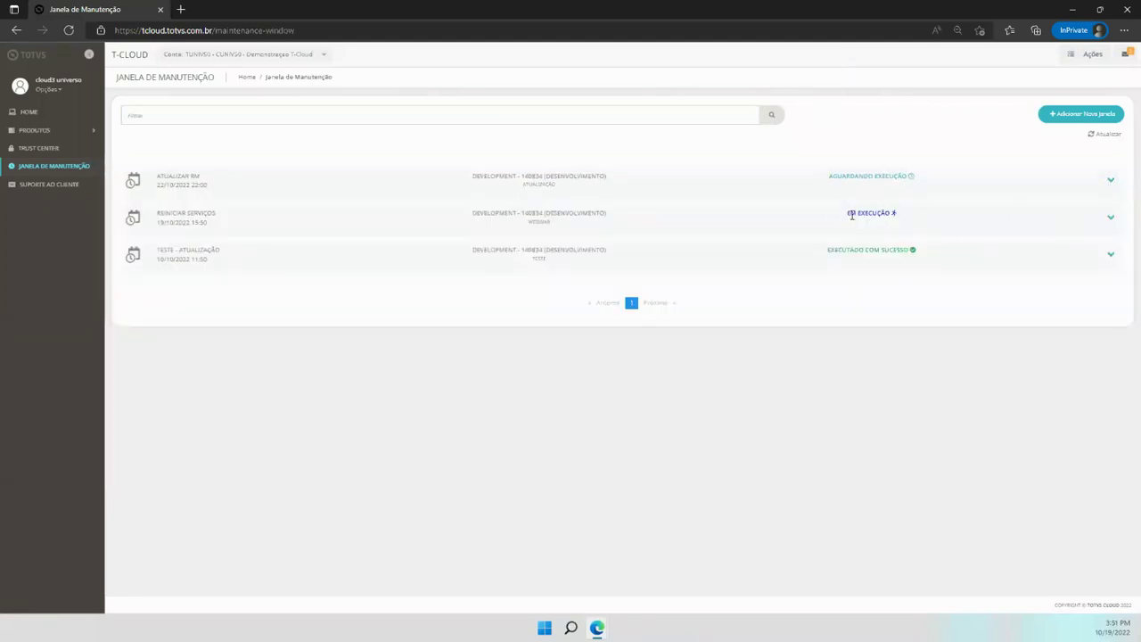
{"action": "left_click", "coordinate": [1111, 220]}
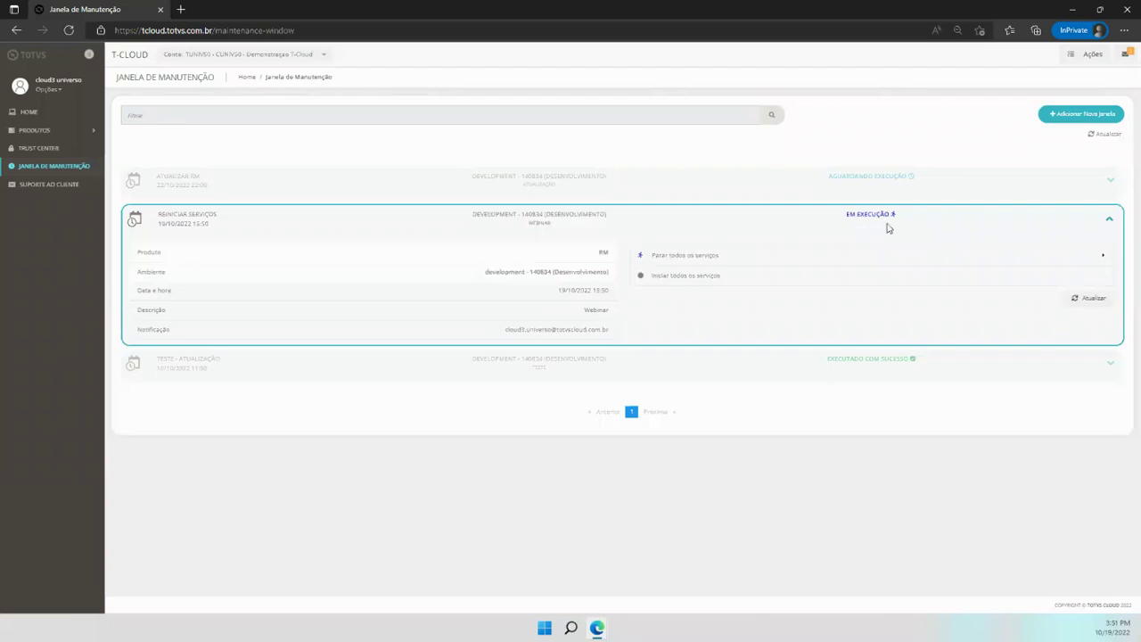
Show the Últimas Ações Executadas panel with Parar todos os serviços running for Reiniciar Serviços
{"action": "left_click", "coordinate": [1064, 56]}
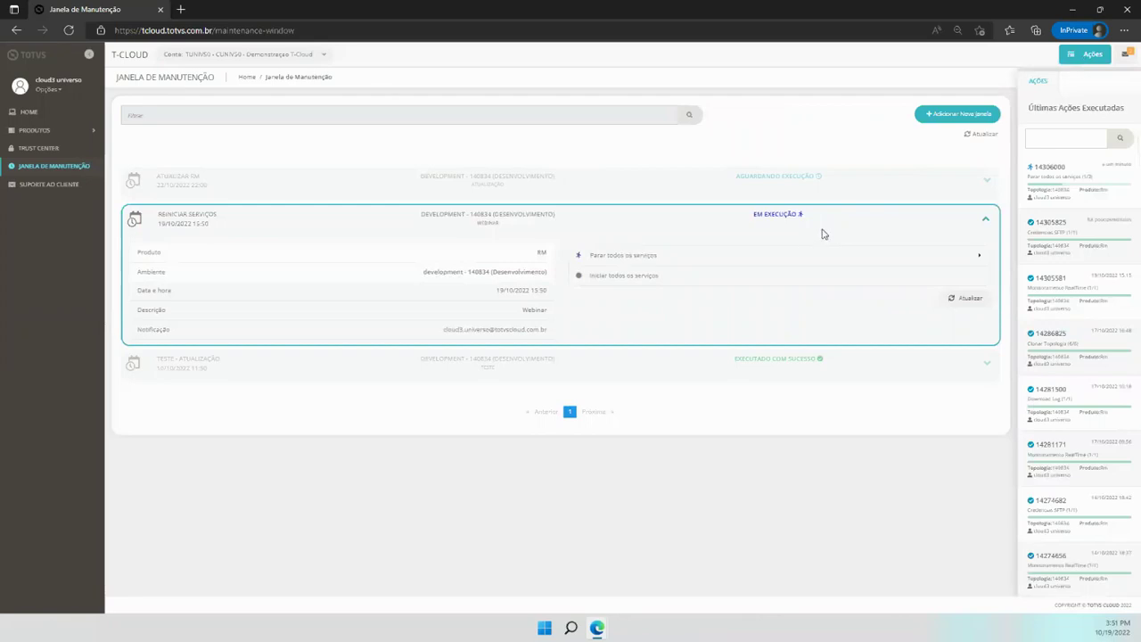
{"action": "left_click", "coordinate": [1084, 64]}
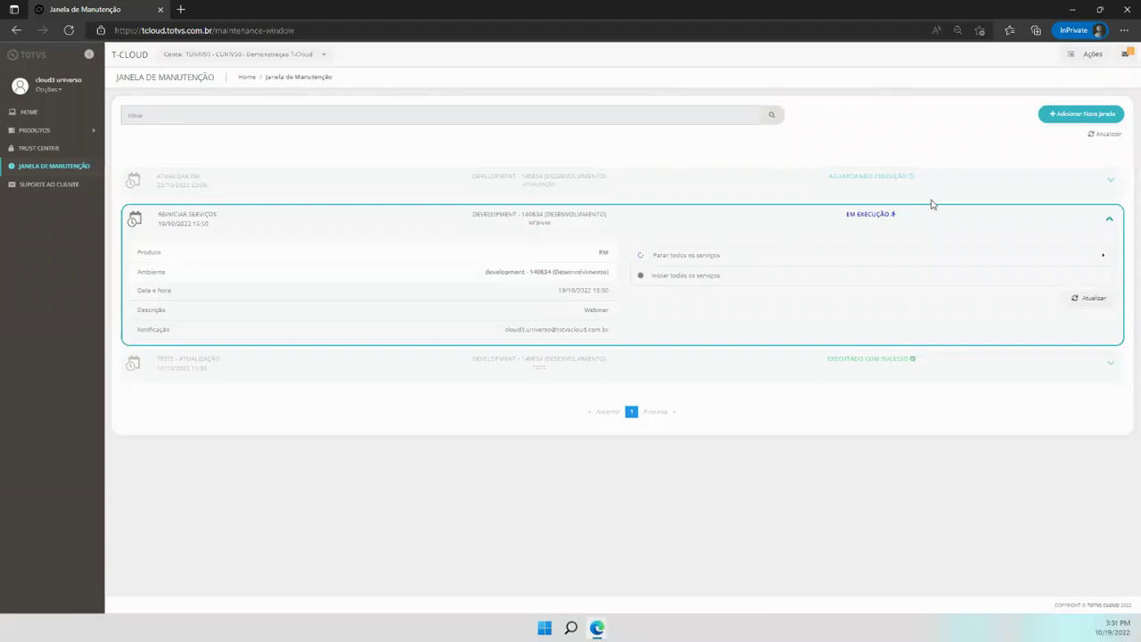
{"action": "left_click", "coordinate": [1084, 59]}
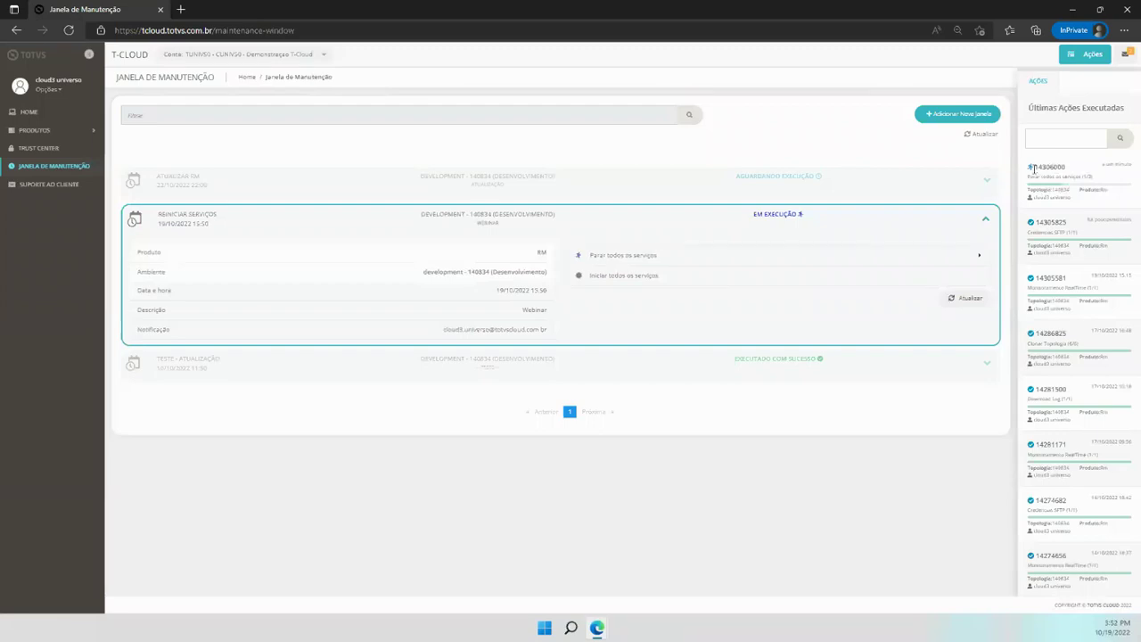
Collapse the Reiniciar Serviços card while Iniciar todos os serviços runs
{"action": "mouse_move", "coordinate": [1033, 173]}
{"action": "left_click", "coordinate": [984, 224]}
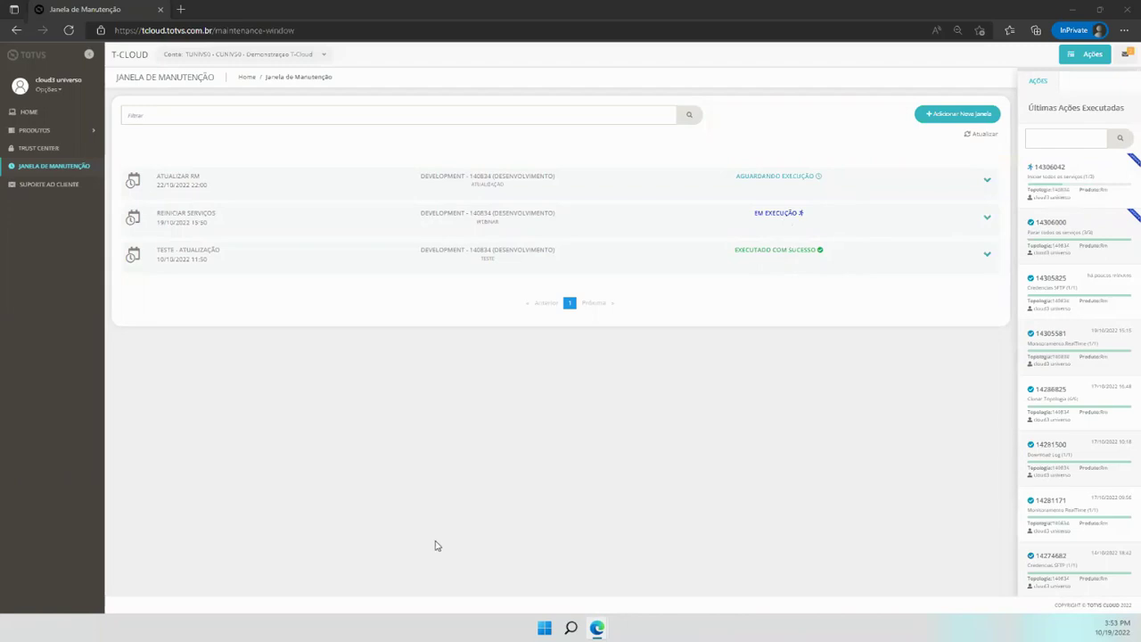
Switch back to the full-screen slideshow and advance two slides toward the DÚVIDAS? slide
{"action": "key", "text": "alt+Tab"}
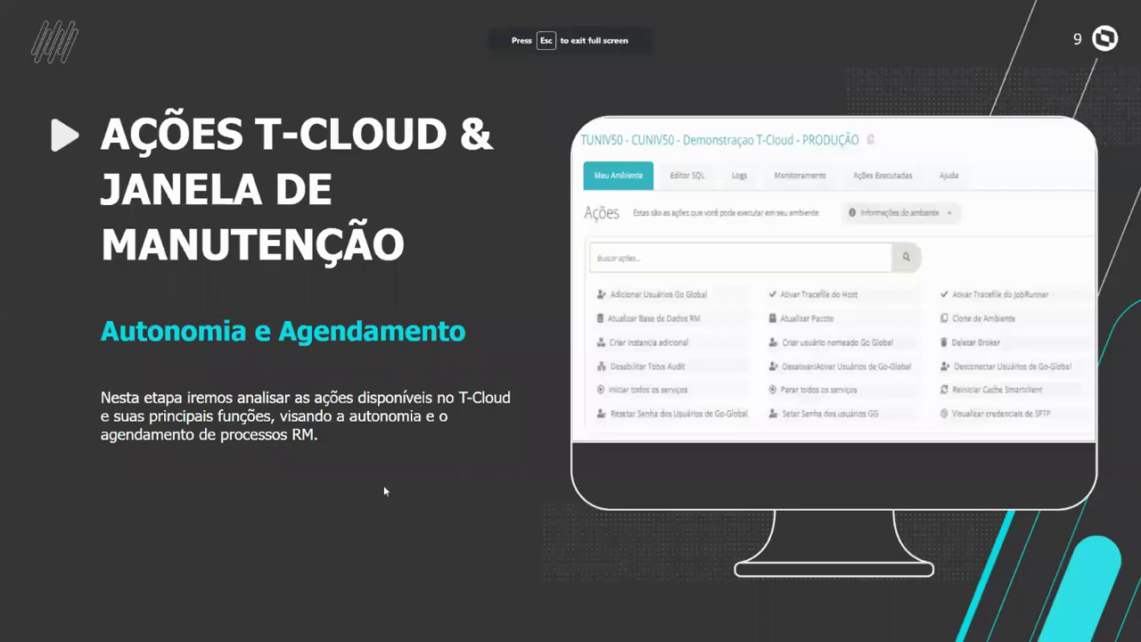
{"action": "key", "text": "Right"}
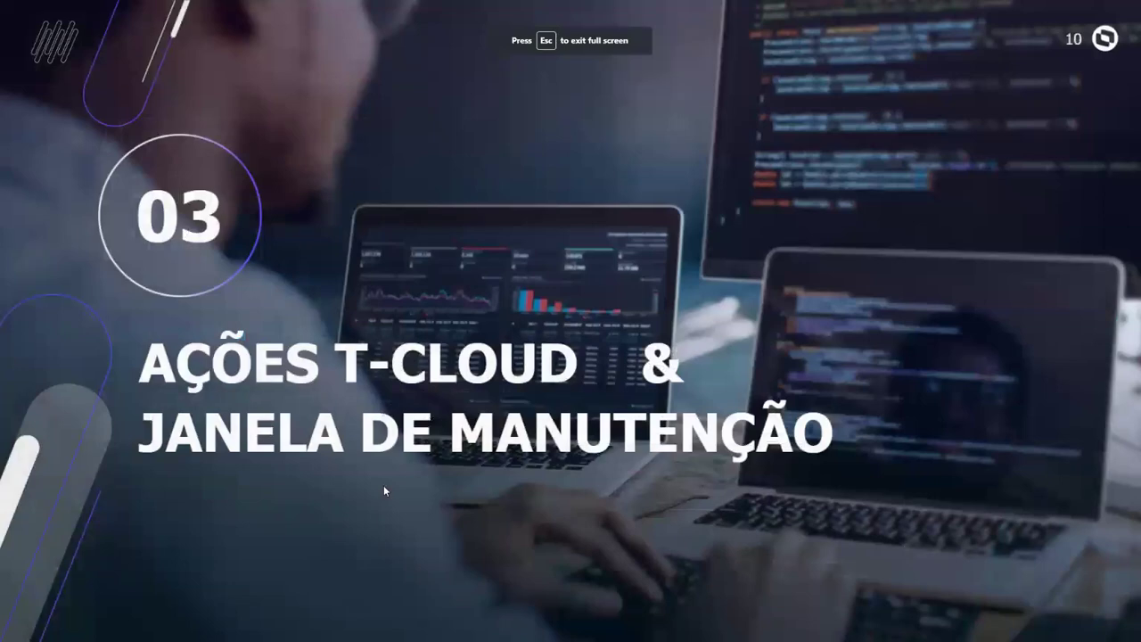
{"action": "key", "text": "Right"}
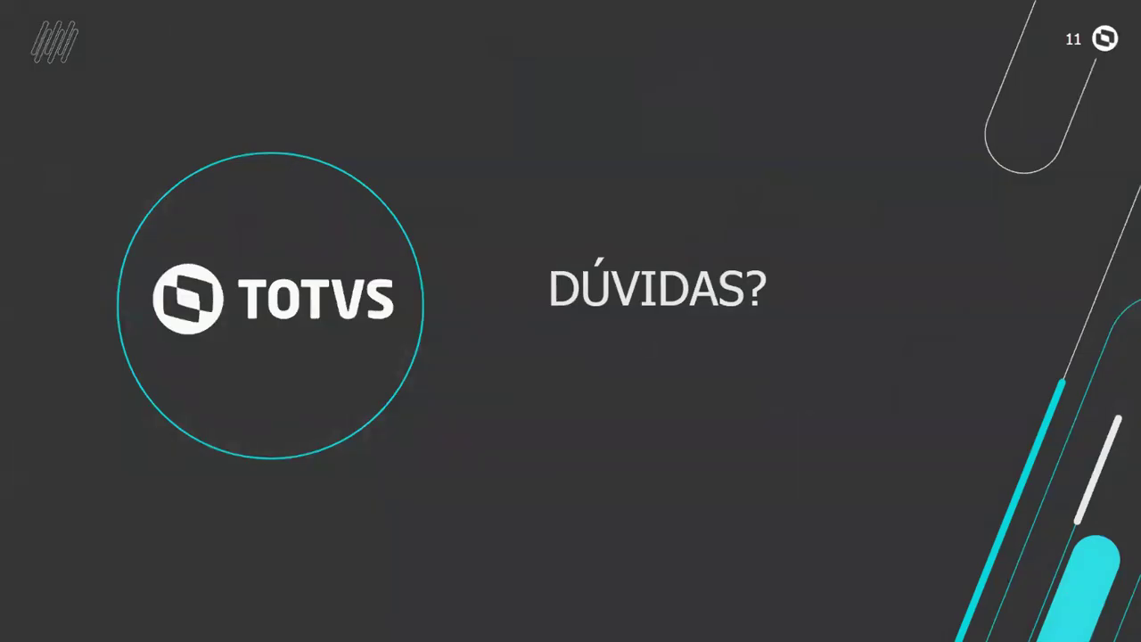